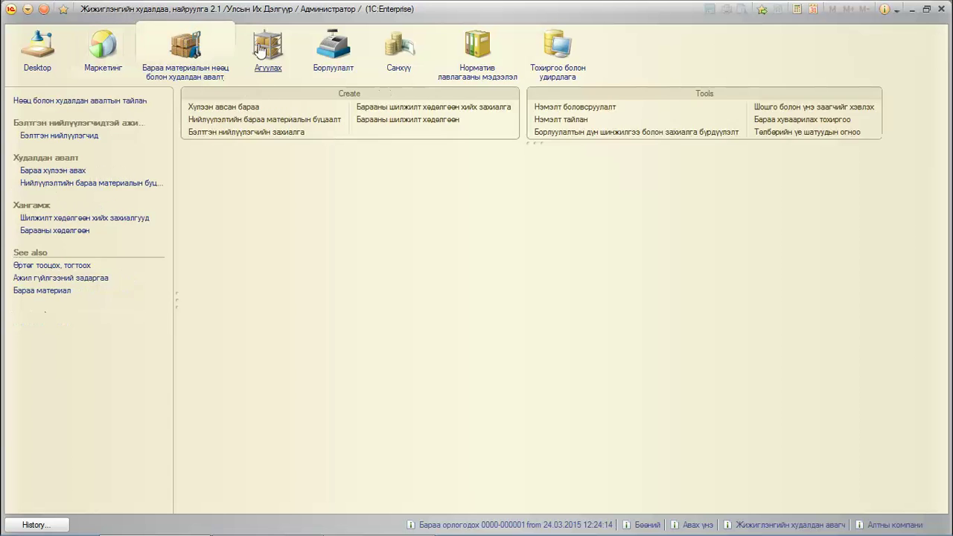
left_click(267, 46)
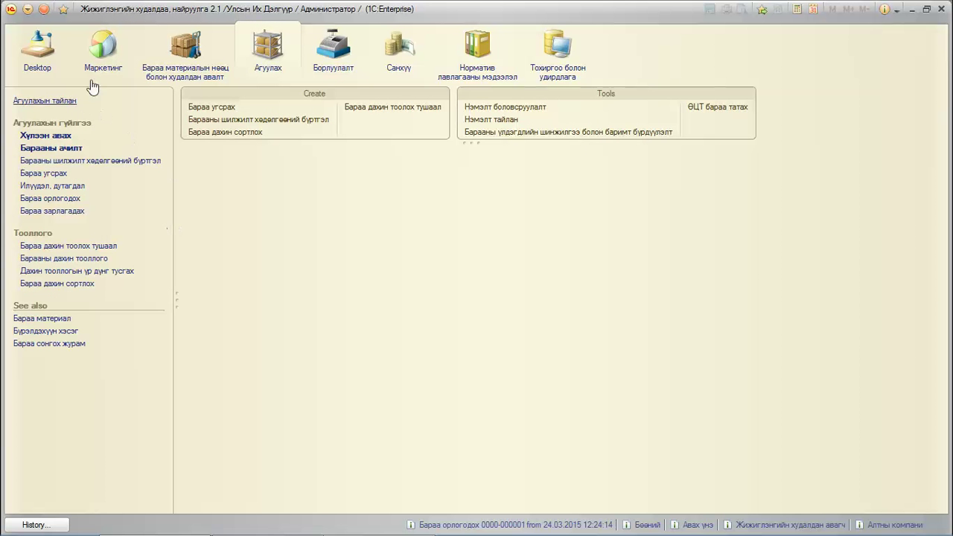
left_click(93, 54)
left_click(182, 50)
left_click(268, 46)
Open the Бараа материал list from the reference data and expand the Алт group with its Бөгж and Зүүлт subgroups
left_click(484, 48)
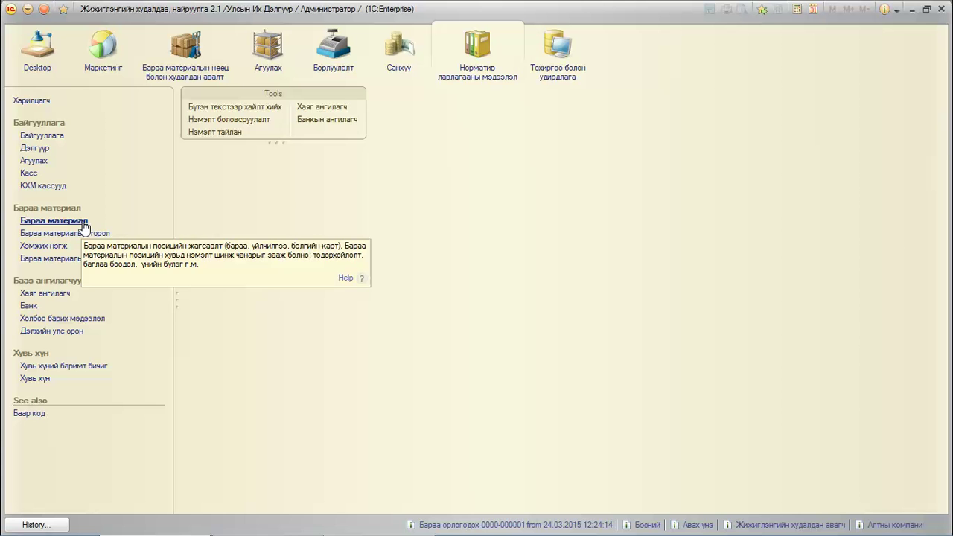
left_click(83, 222)
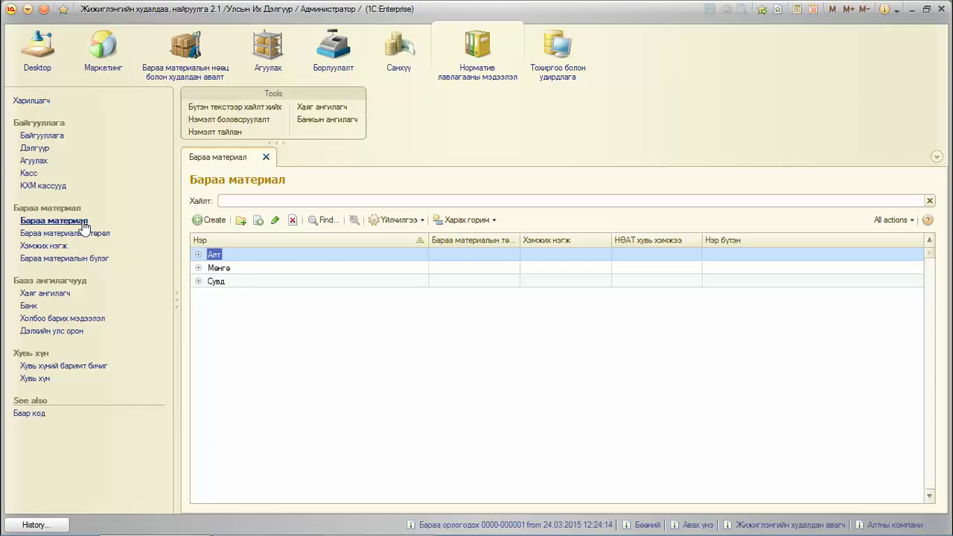
left_click(198, 255)
left_click(212, 268)
left_click(229, 285)
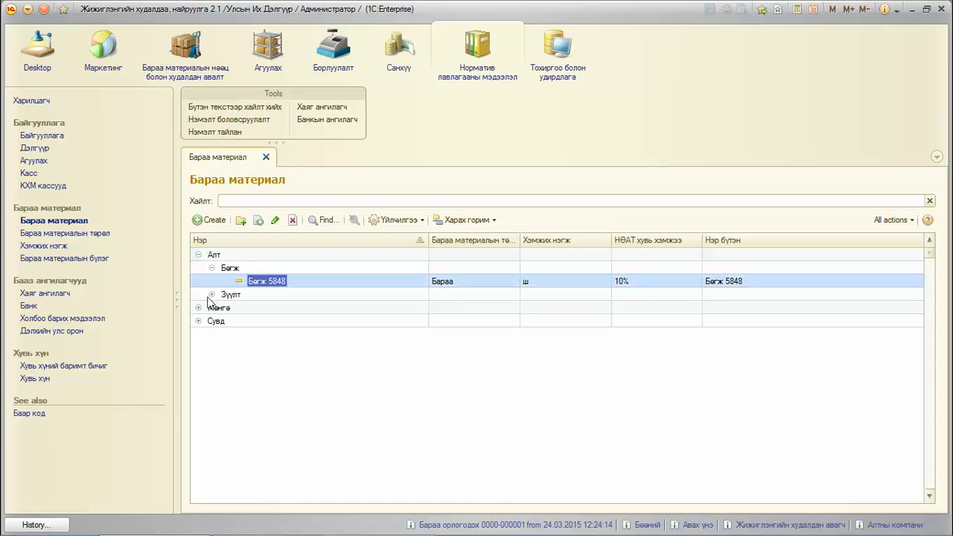
left_click(212, 295)
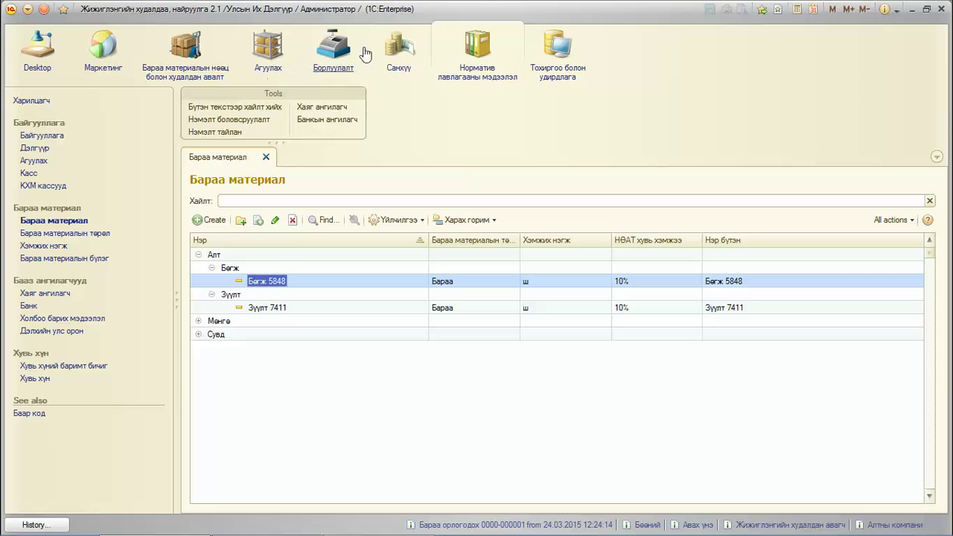
left_click(264, 46)
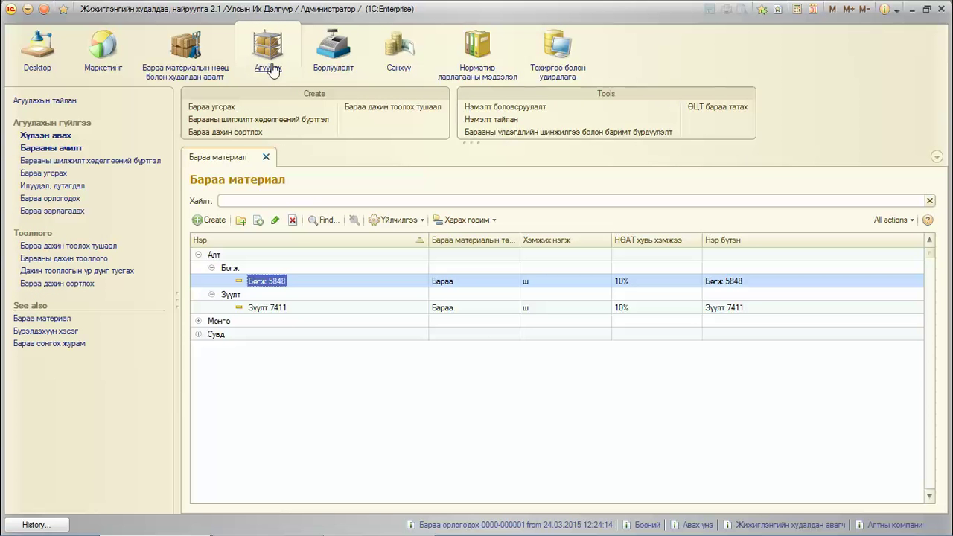
left_click(102, 51)
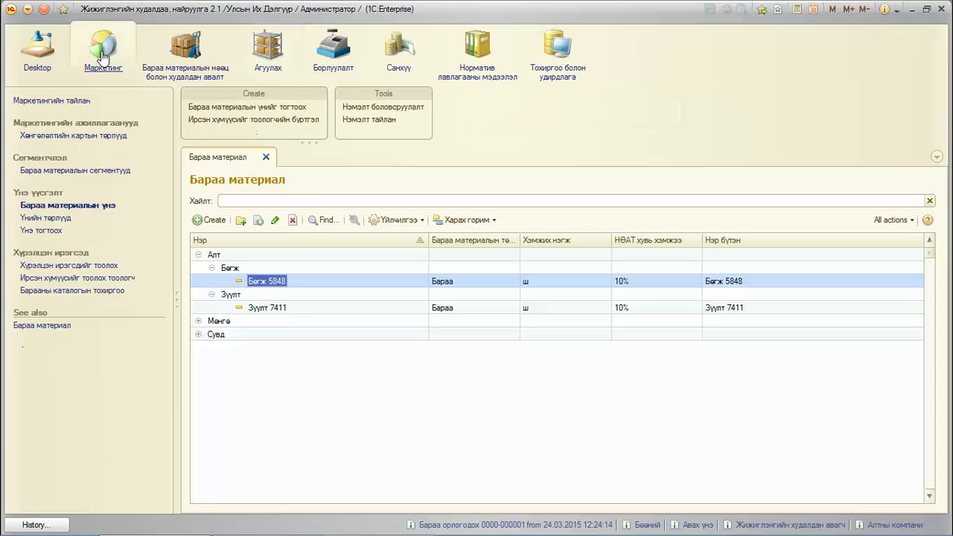
left_click(173, 70)
Generate the Агуулахын үлдэгдэл report from the warehouse reports, without setting any filters
left_click(266, 62)
left_click(53, 102)
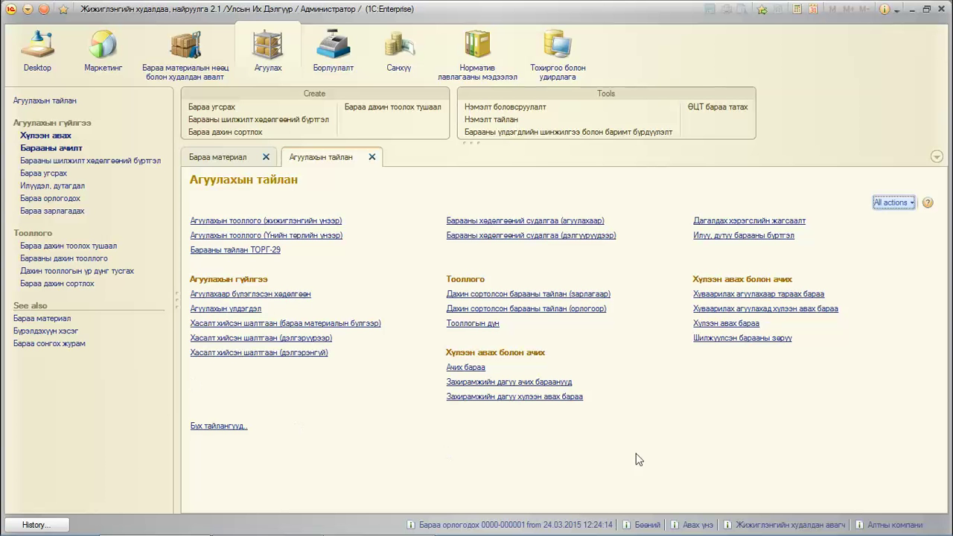
left_click(218, 311)
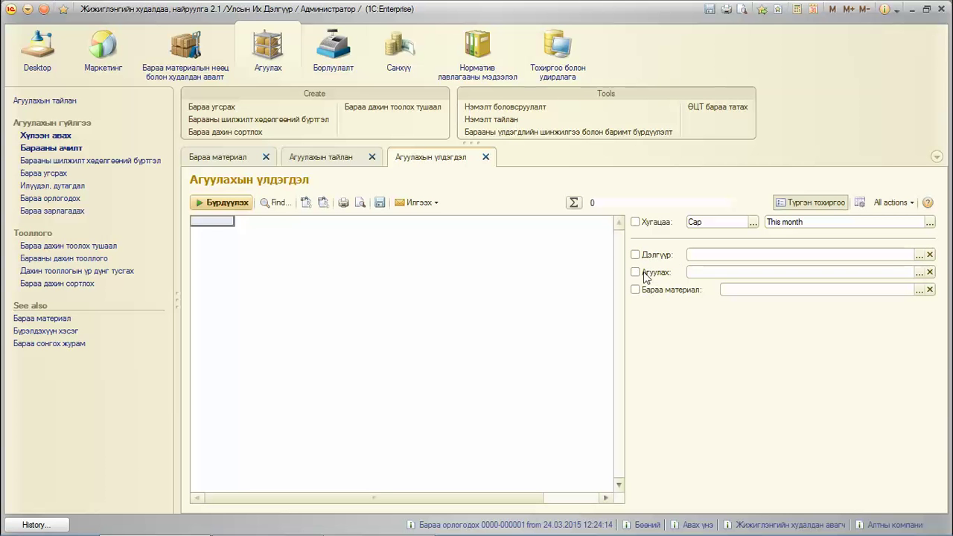
left_click(228, 200)
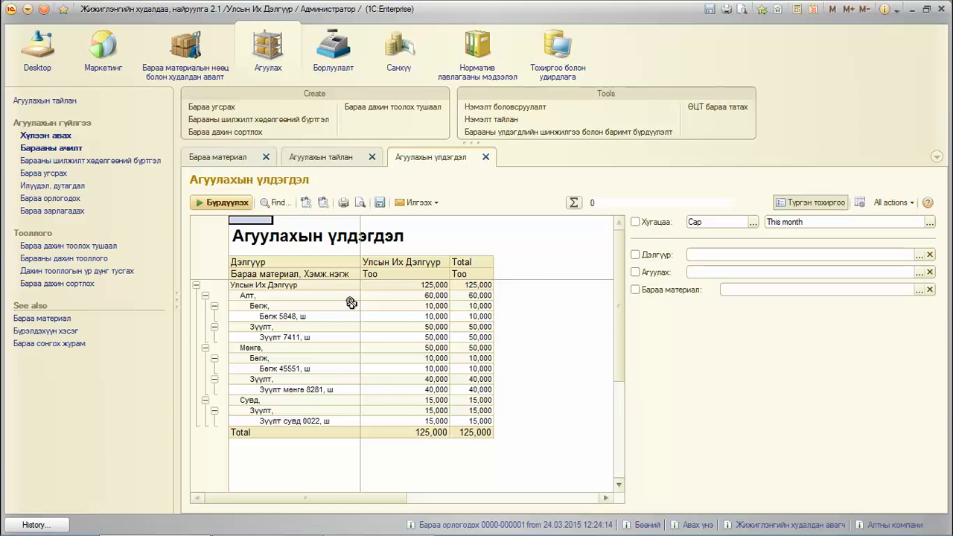
Collapse the Мөнгө and Сувд groups in the stock balance report, keeping the Алт group expanded
left_click(253, 295)
left_click(252, 285)
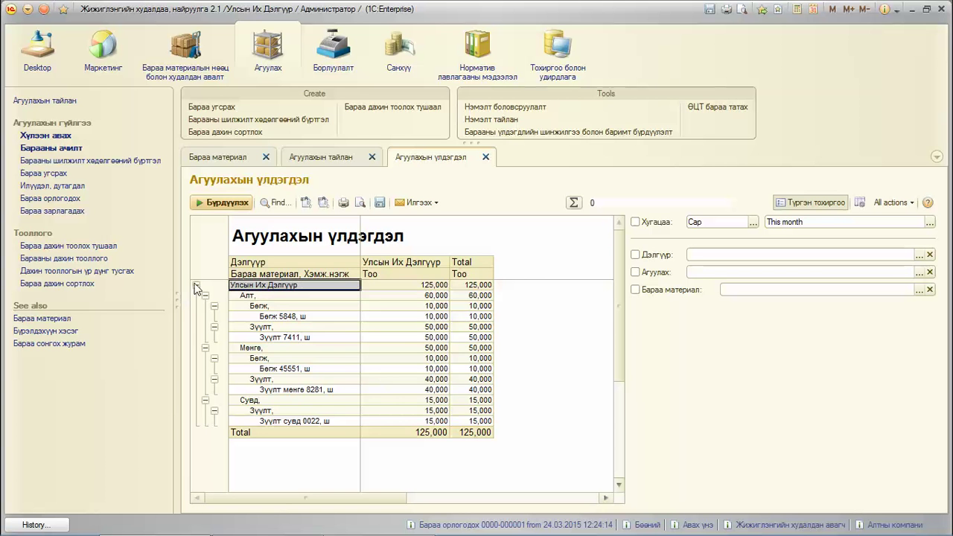
left_click(196, 285)
left_click(198, 285)
left_click(206, 295)
left_click(206, 306)
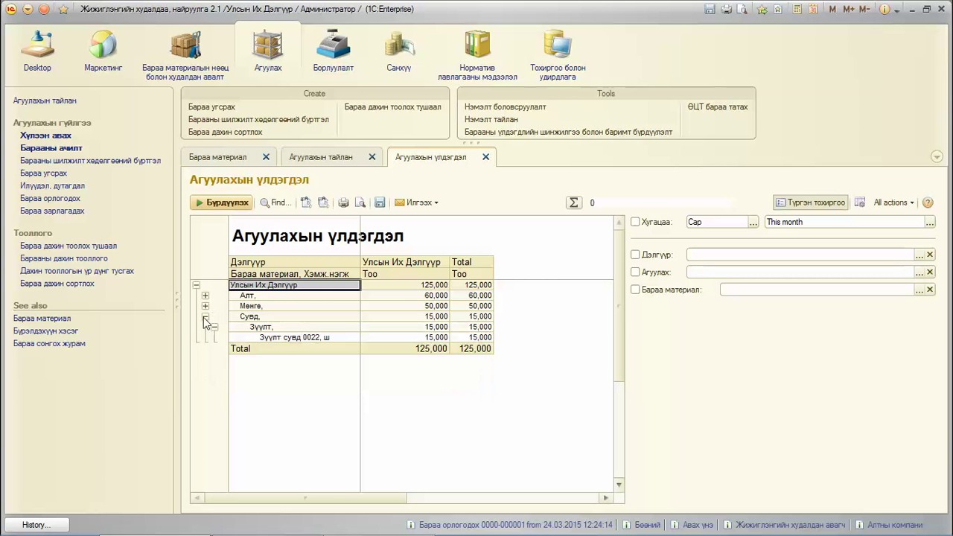
left_click(205, 316)
left_click(205, 295)
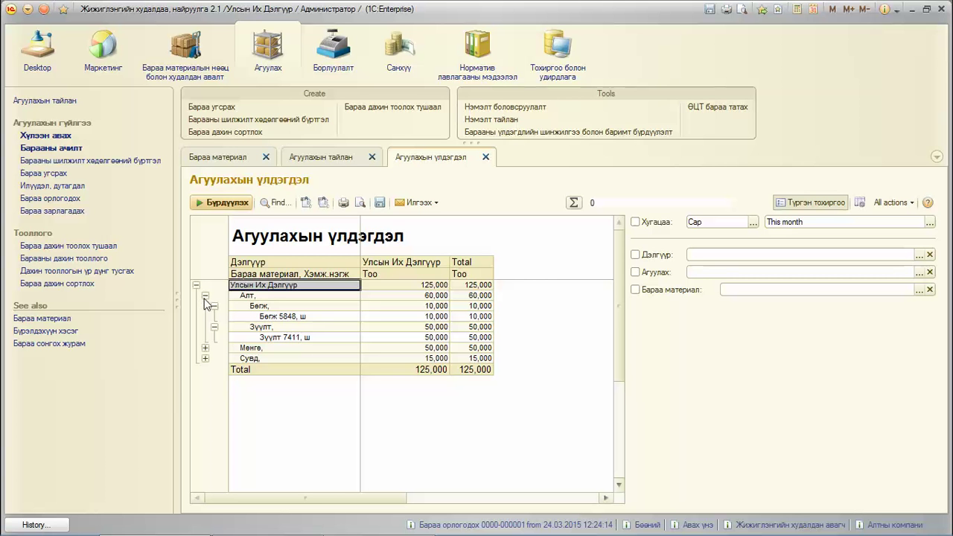
Examine the Алт items in the stock balance report, their quantities per store and the Total column
left_click(266, 319)
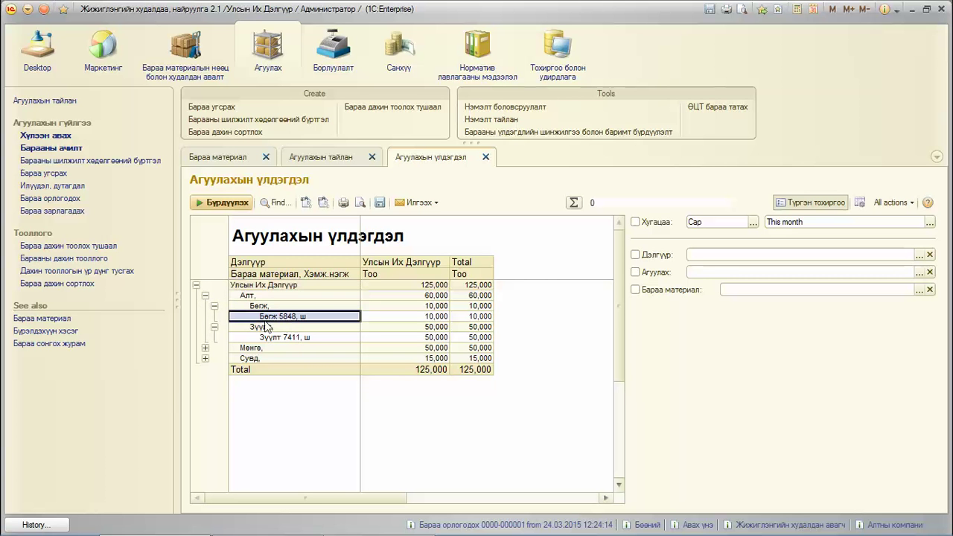
left_click(264, 337)
left_click(423, 316)
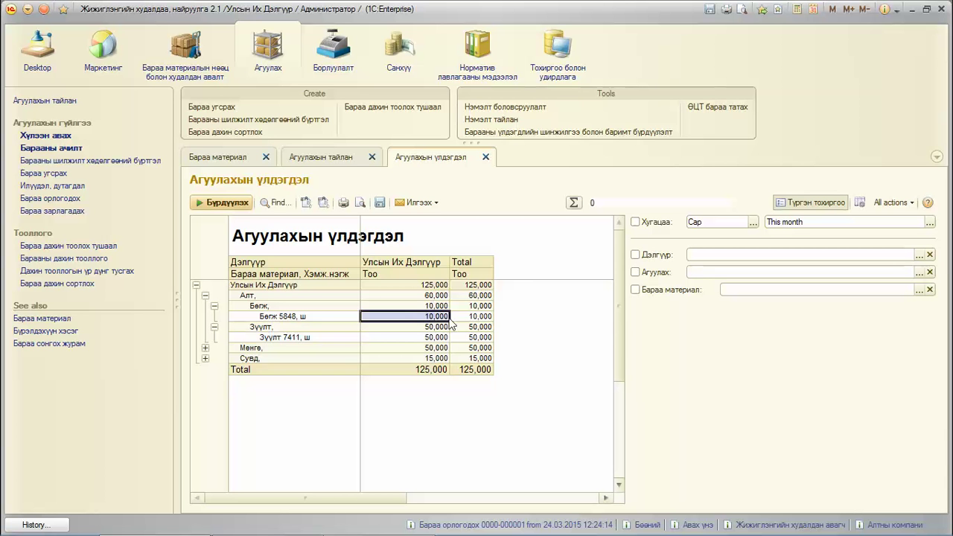
left_click(483, 317)
left_click(368, 258)
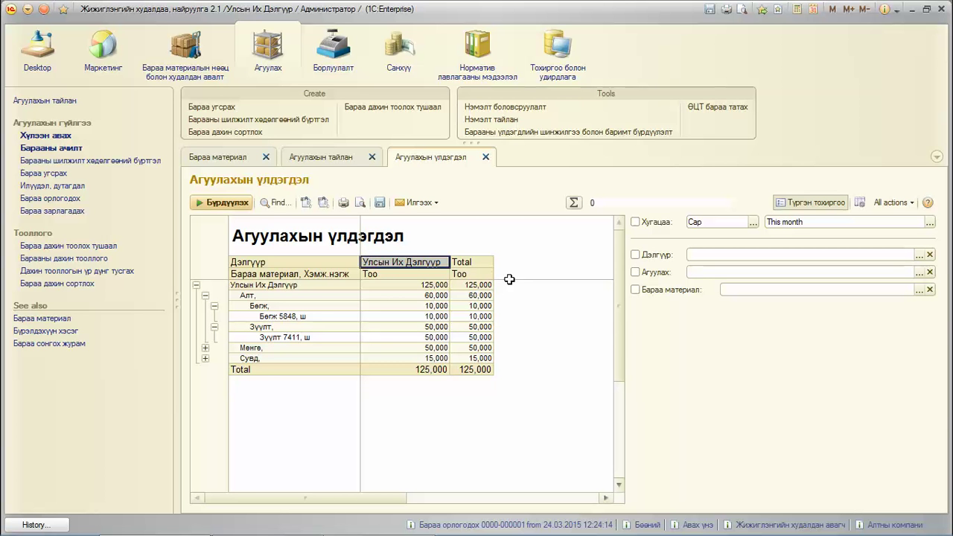
left_click(467, 263)
left_click_drag(478, 292, 495, 370)
left_click(468, 297)
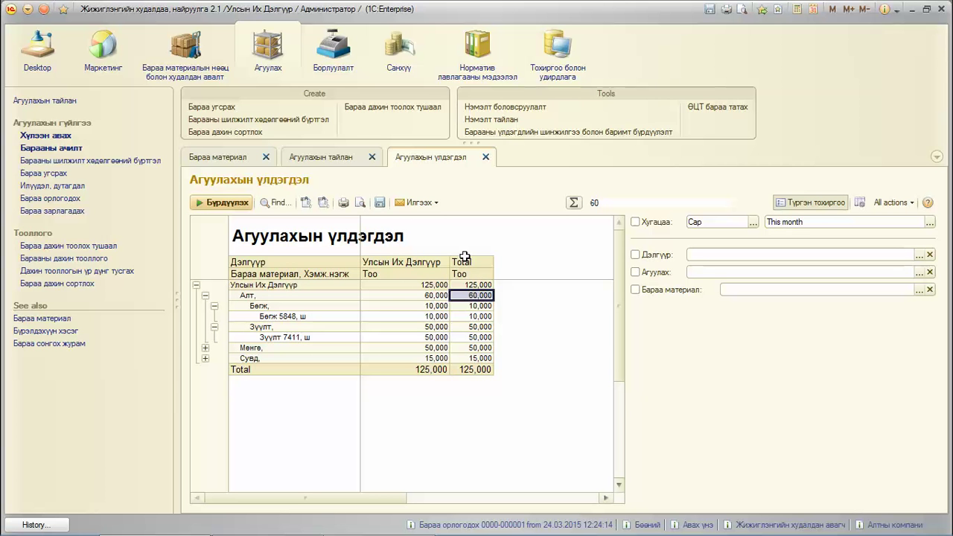
left_click_drag(464, 258, 471, 368)
left_click(520, 314)
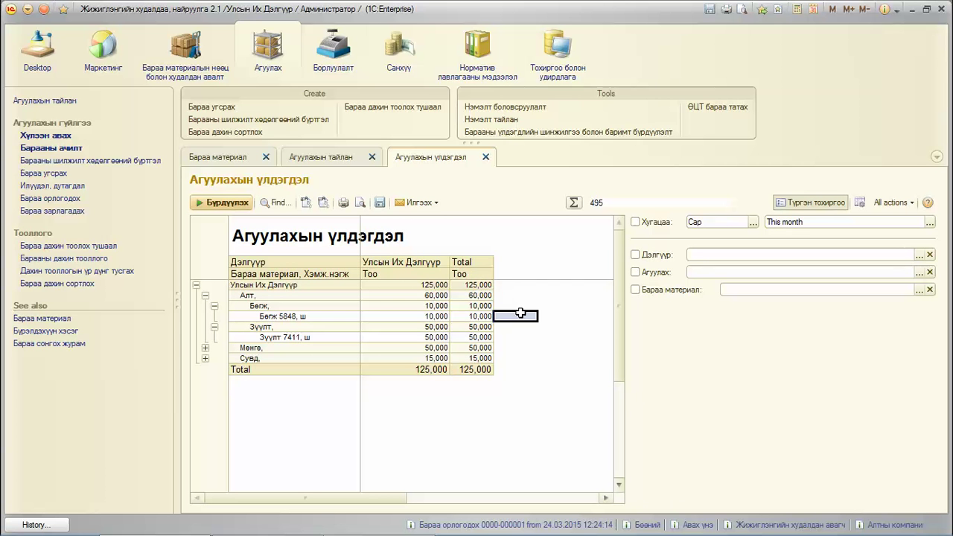
Close the Агуулахын үлдэгдэл report, the Агуулахын тайлан page and the Бараа материал list
left_click(485, 157)
left_click(371, 157)
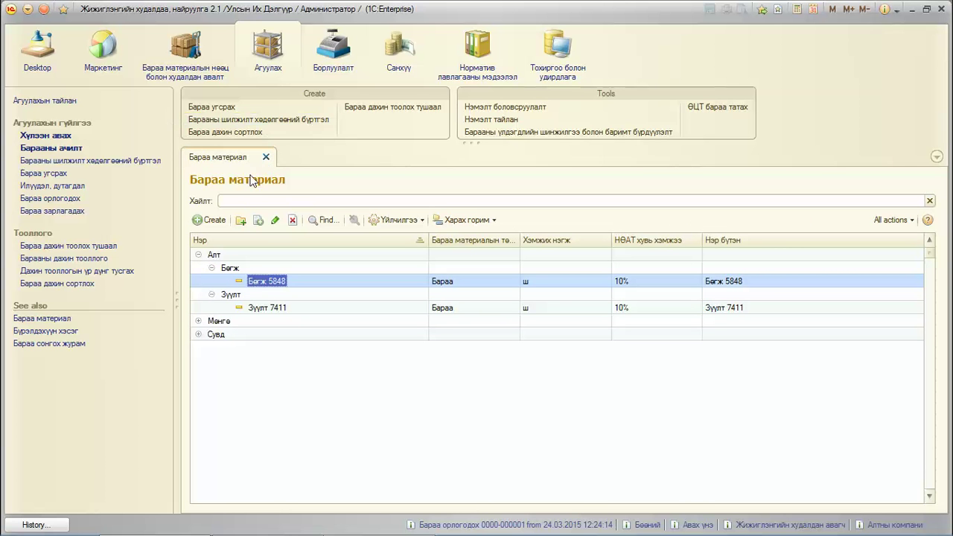
left_click(266, 157)
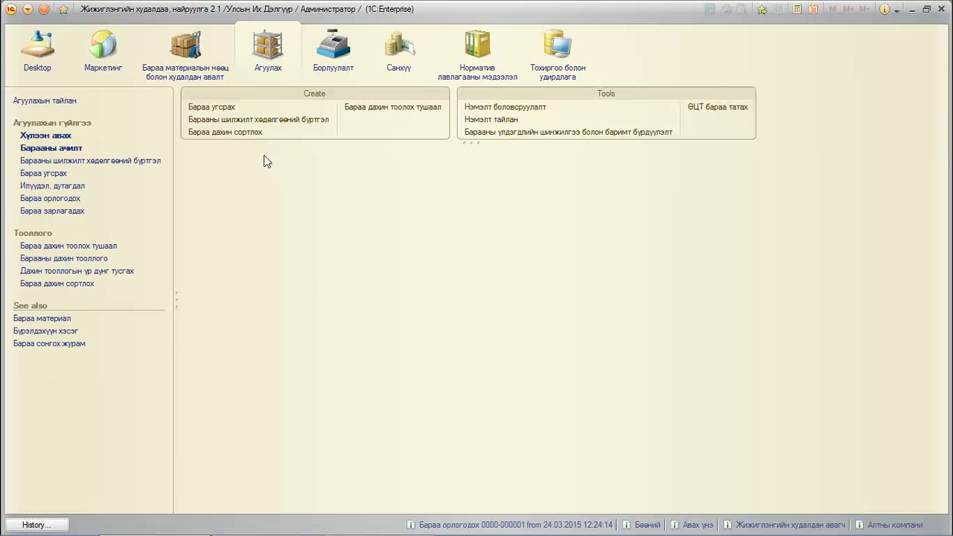
View the Байгууллага and Дэлгүүр lists in the reference data and close both
left_click(490, 77)
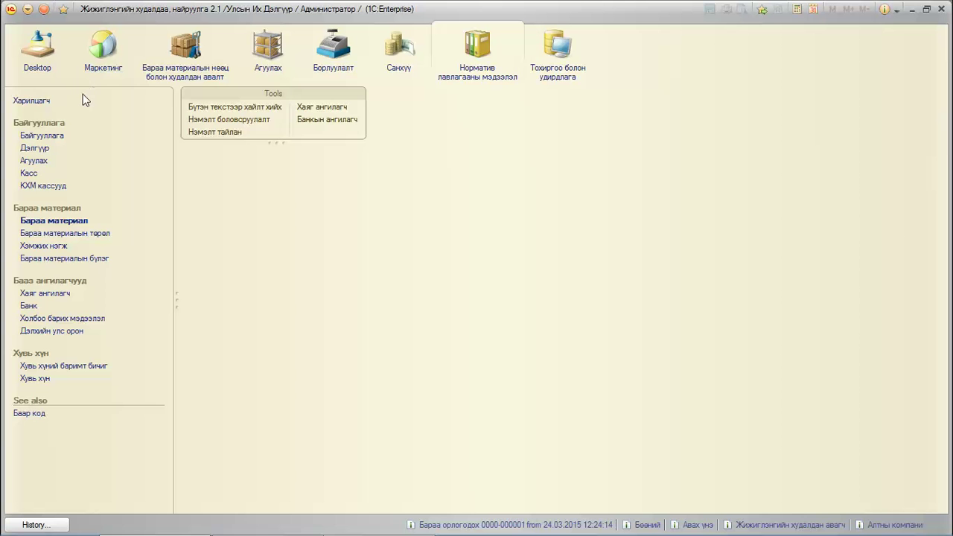
left_click(61, 136)
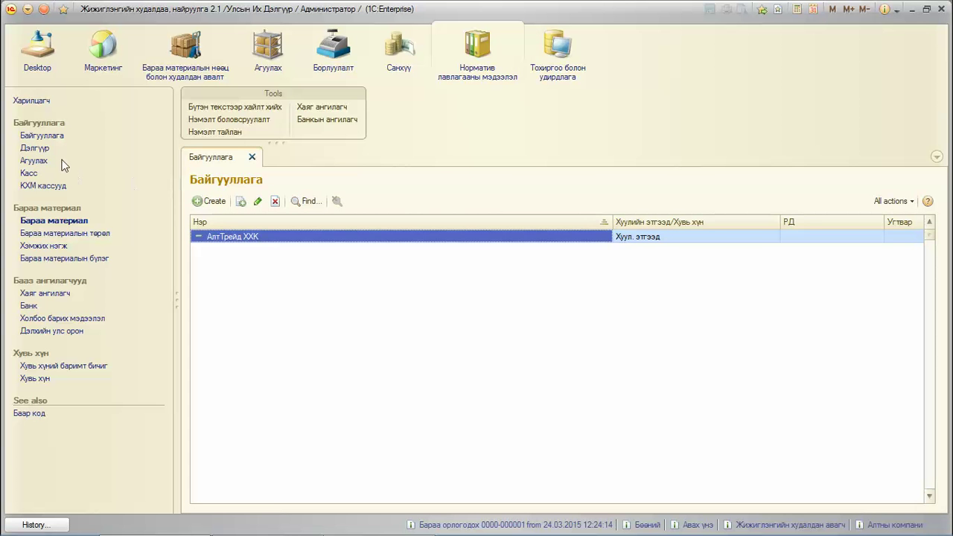
left_click(34, 148)
left_click(252, 157)
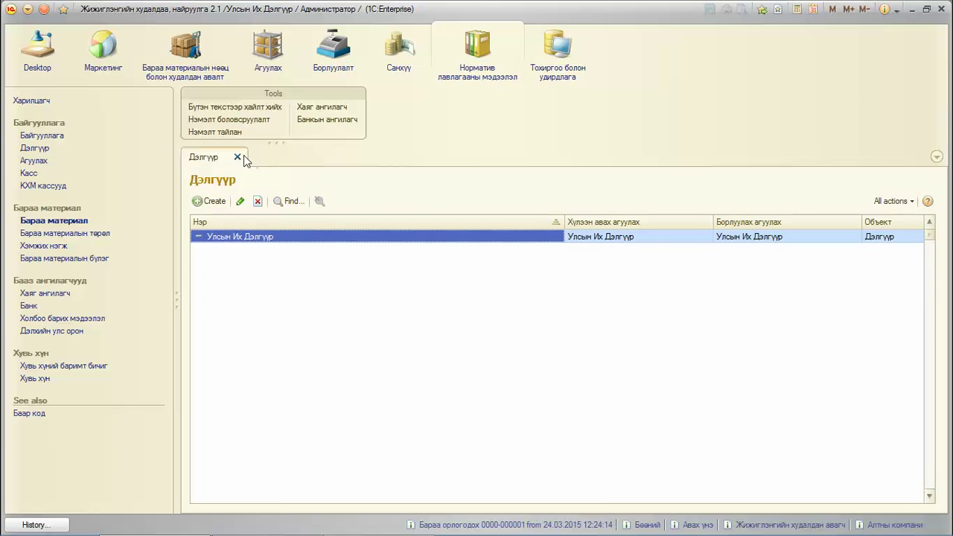
left_click(238, 157)
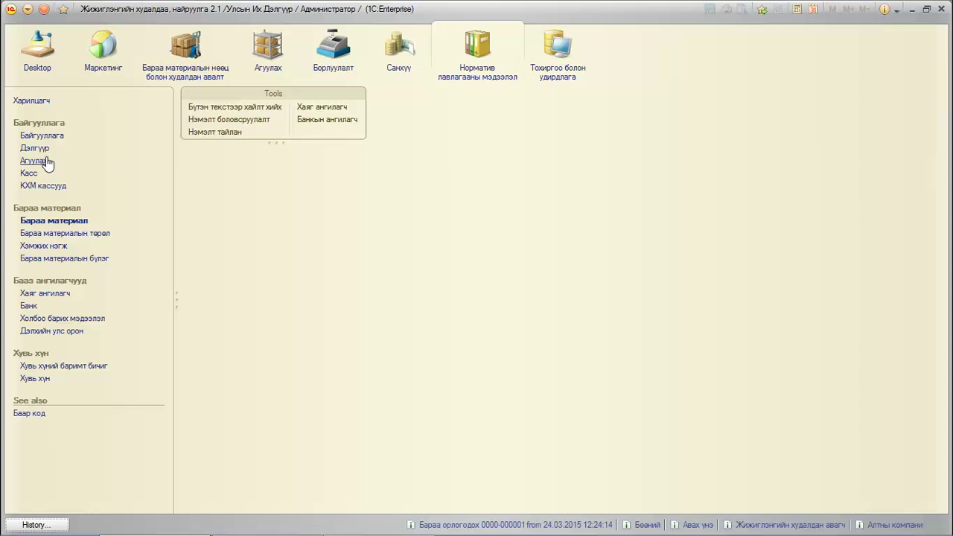
Open the item card of Бөгж 5848 from the Алт group of the Бараа материал list
left_click(65, 220)
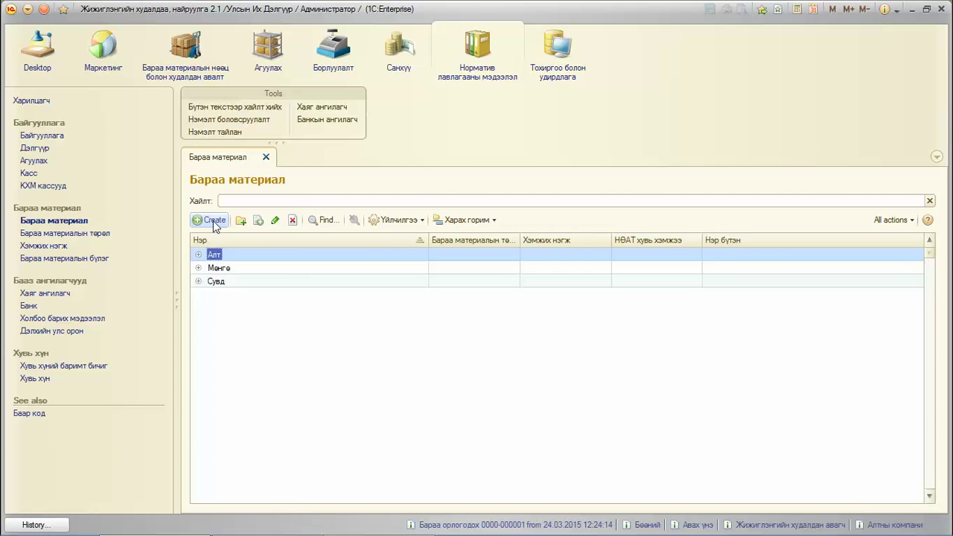
left_click(198, 255)
left_click(211, 267)
left_click(211, 294)
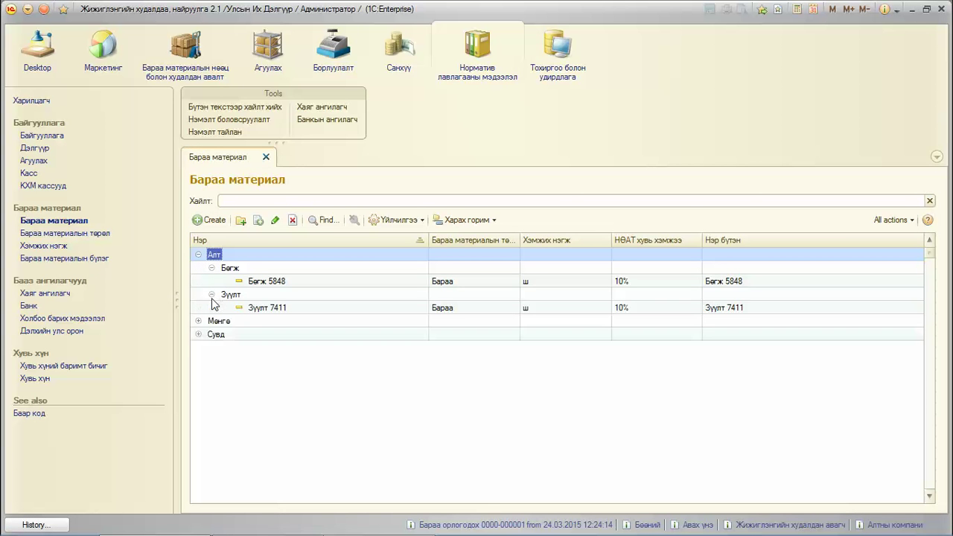
double_click(246, 281)
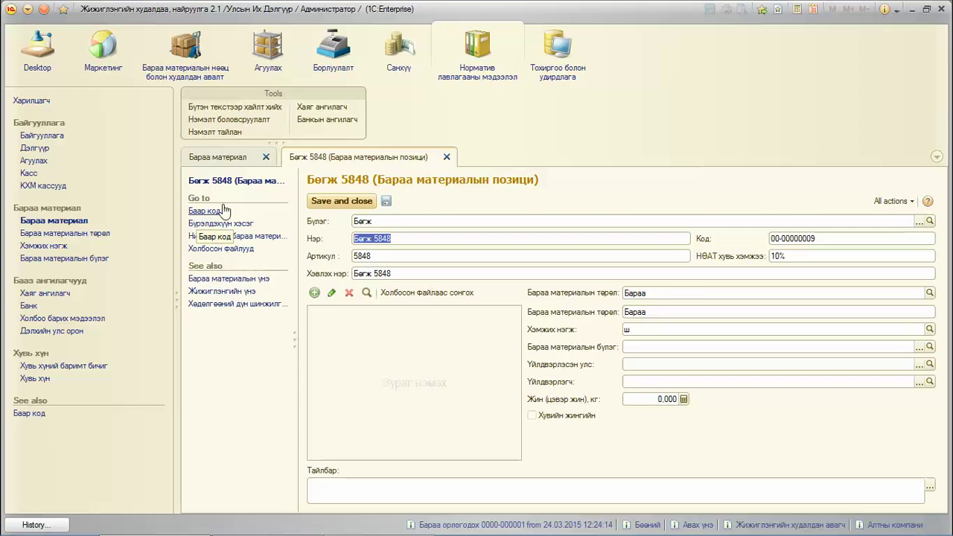
left_click(247, 154)
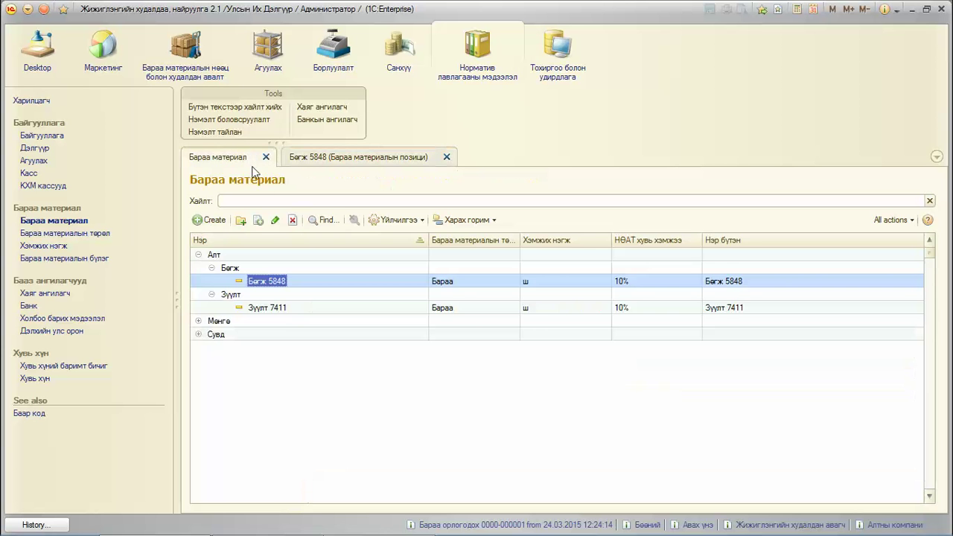
double_click(273, 282)
Examine the name, article number and VAT rate fields on the Бөгж 5848 item card
left_click(426, 237)
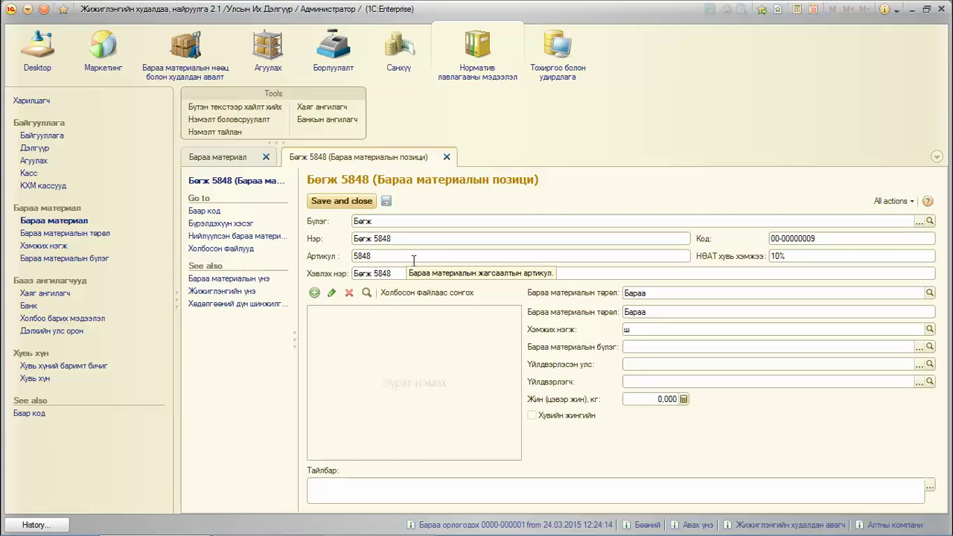
left_click(414, 257)
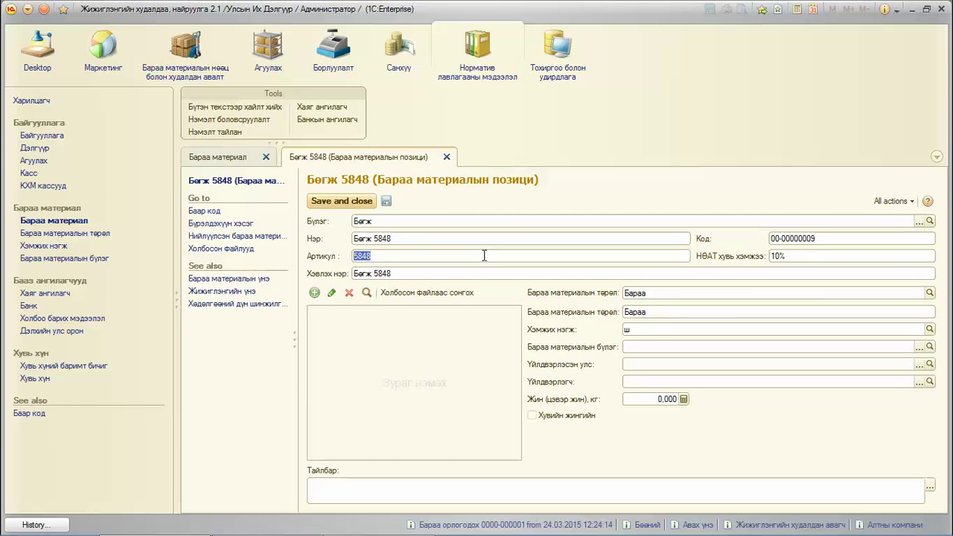
left_click(500, 239)
left_click(500, 242)
left_click(499, 255)
left_click(498, 255)
left_click_drag(374, 258, 353, 258)
left_click(796, 256)
View the existing barcode record of Бөгж 5848 in its barcode list and close it without changes
left_click(203, 211)
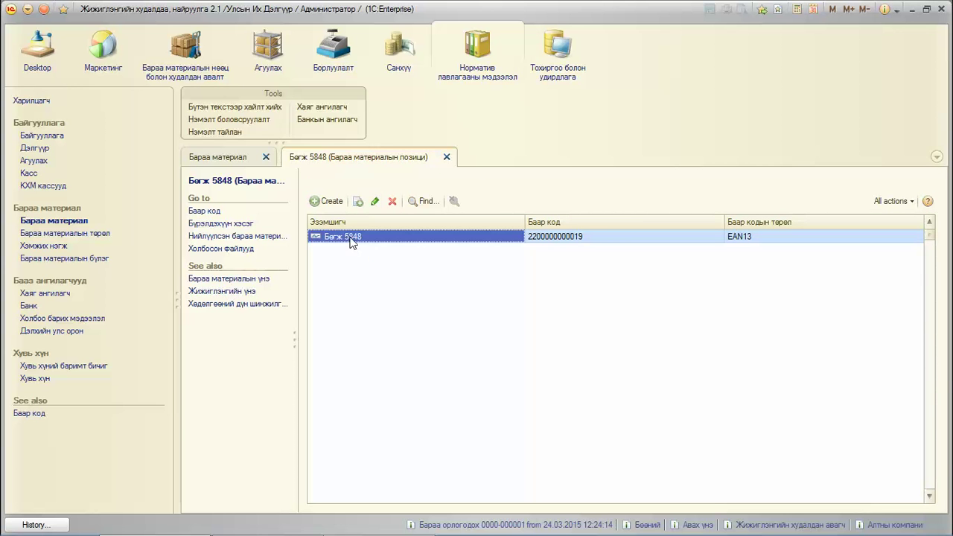
double_click(350, 238)
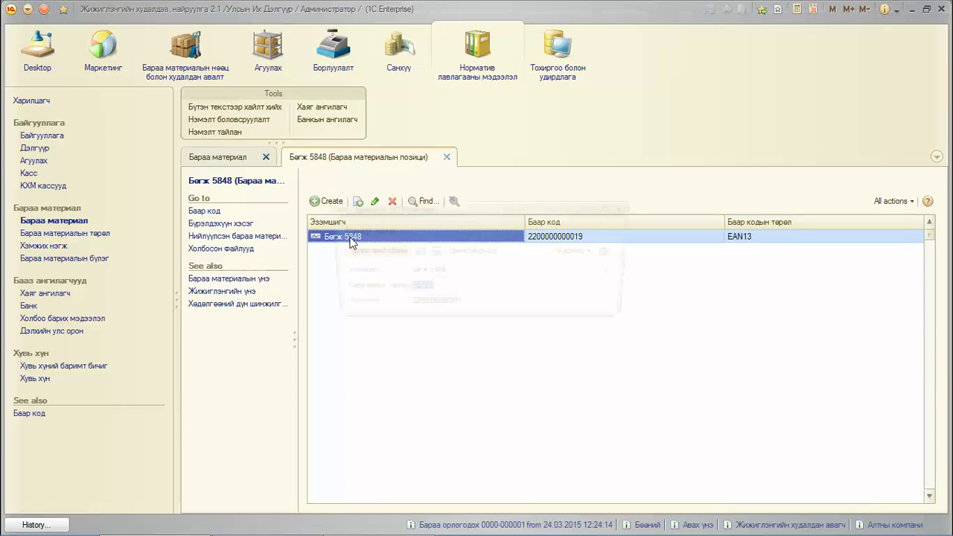
left_click(476, 306)
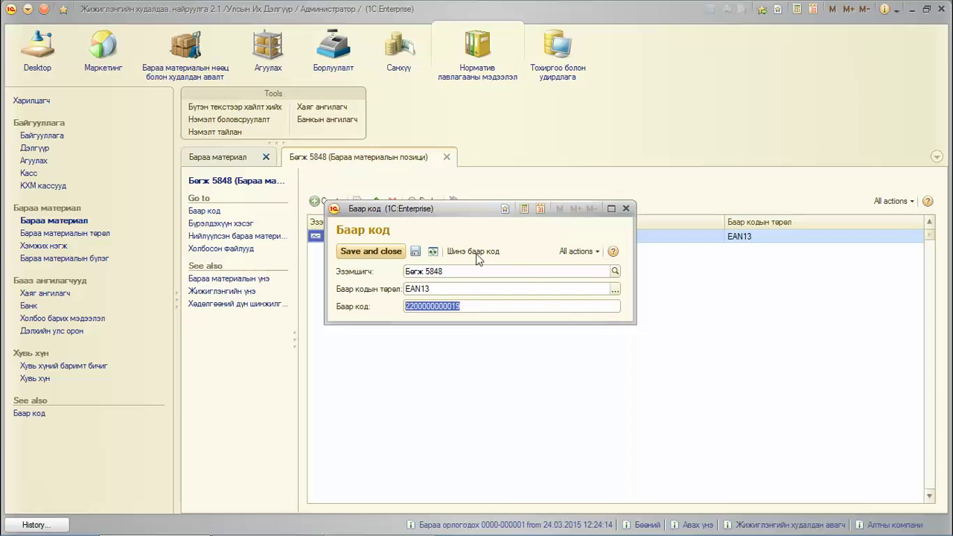
left_click(625, 209)
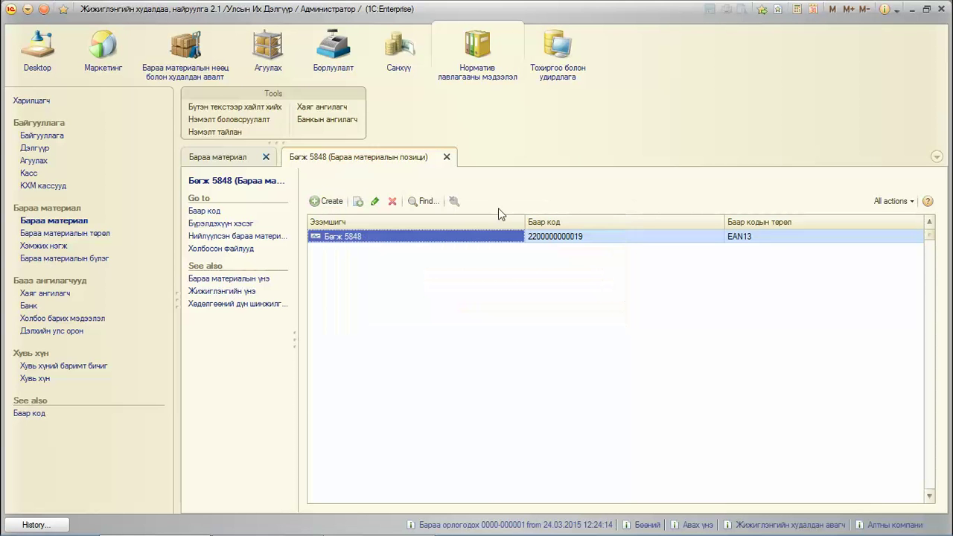
Generate a new EAN13 barcode in a new barcode record for Бөгж 5848, discard it unsaved, and close the item card
left_click(328, 201)
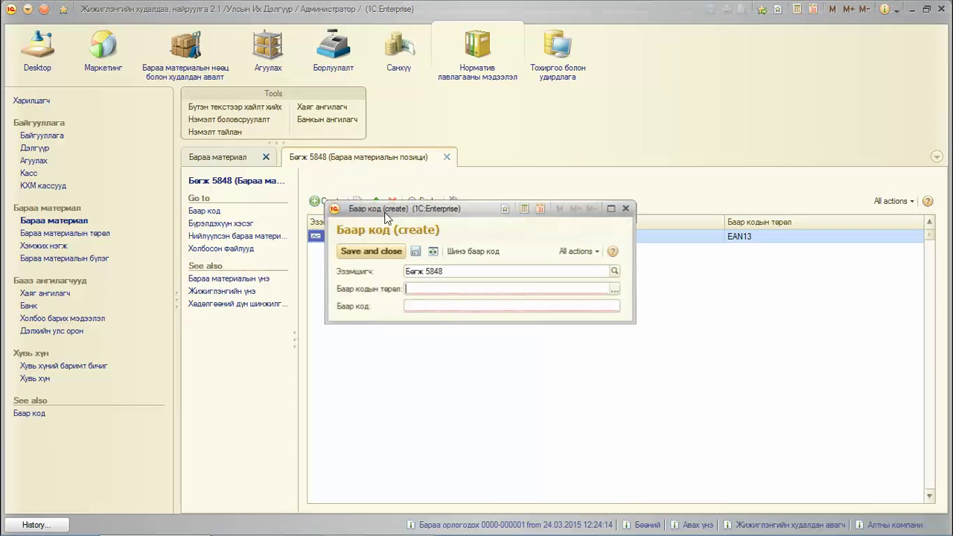
left_click(481, 251)
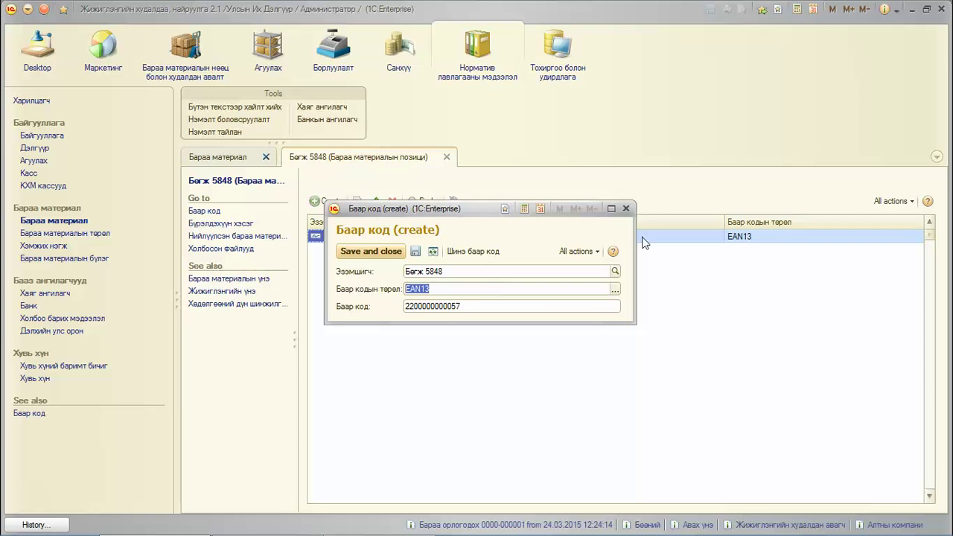
left_click(626, 209)
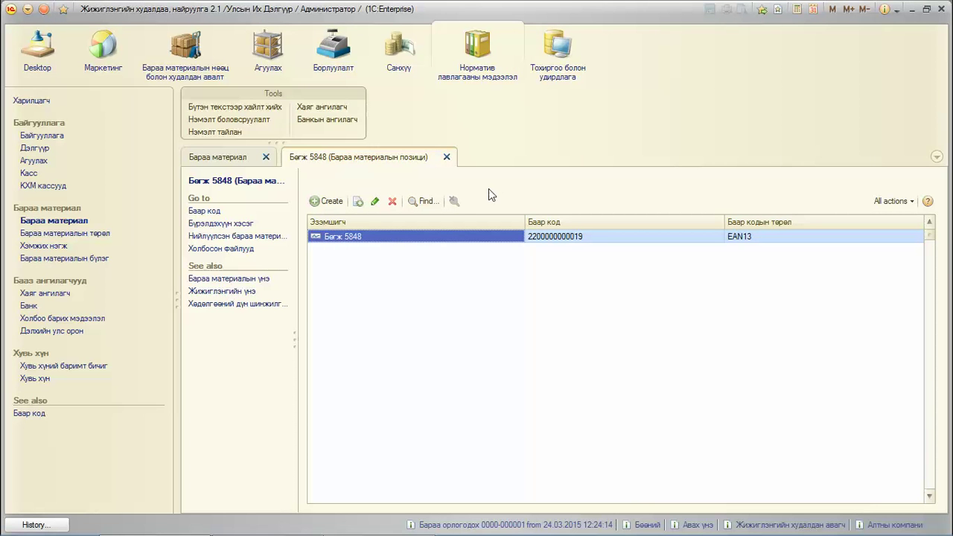
left_click(446, 157)
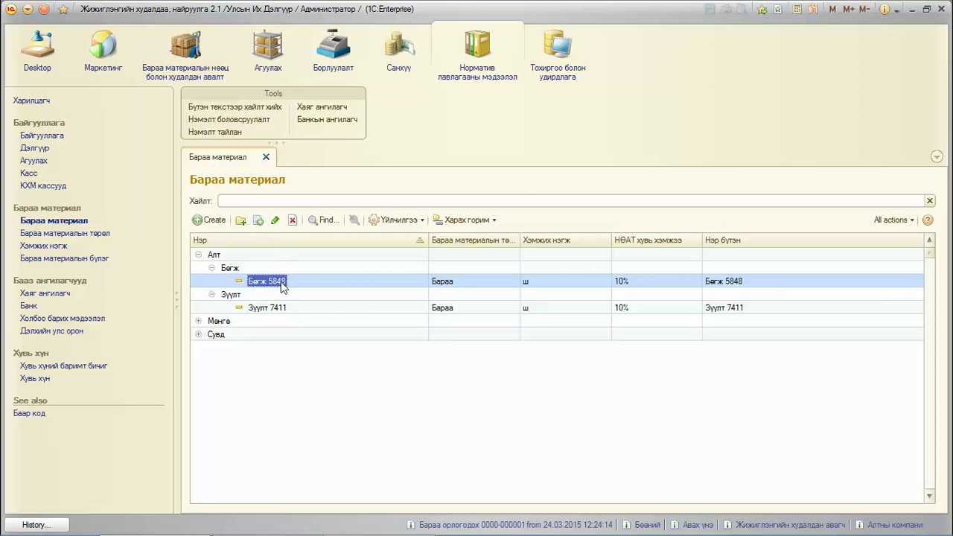
Reopen the Бөгж 5848 item card and view the entries in its Бараа материалын үнэ list
double_click(262, 287)
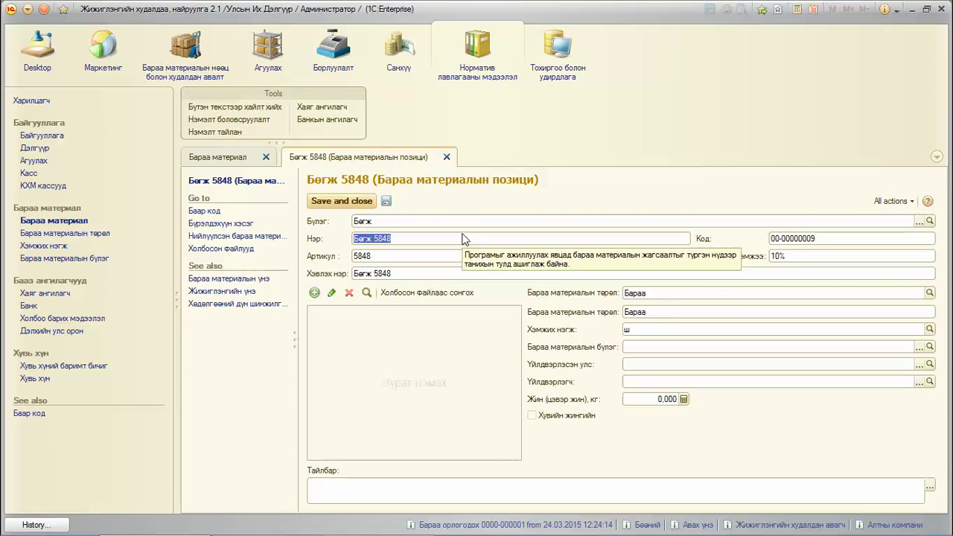
left_click(218, 279)
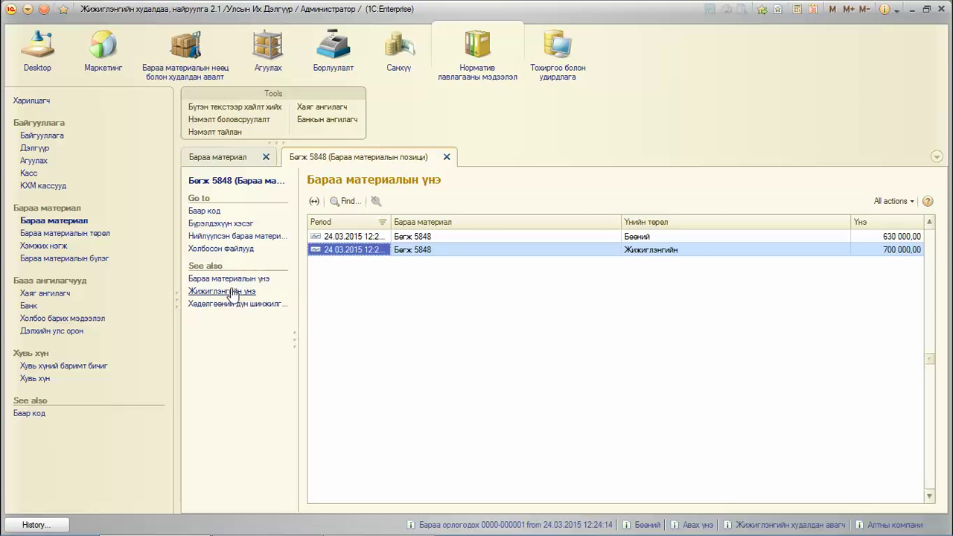
left_click(853, 239)
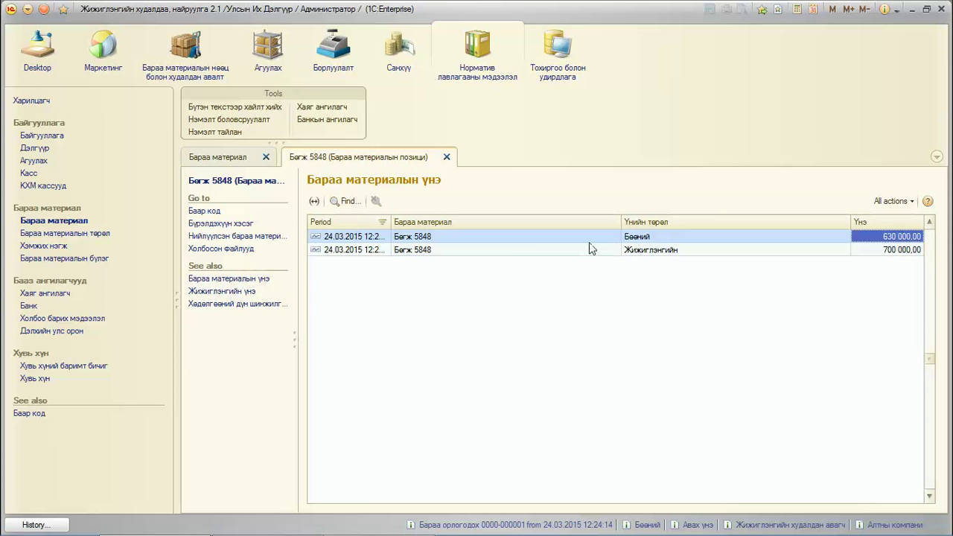
left_click(527, 239)
left_click(488, 256)
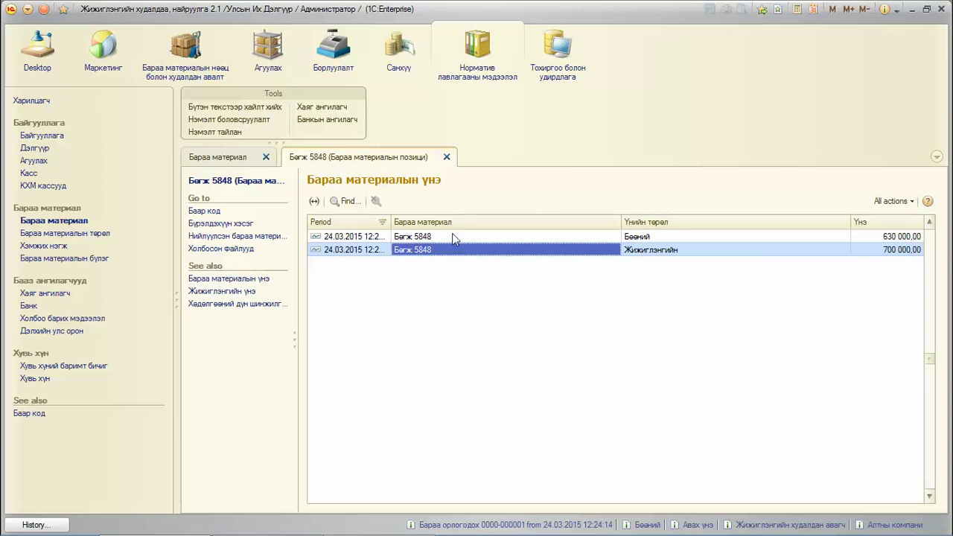
left_click(452, 235)
Sort the Бөгж 5848 prices by Үнийн төрөл, compare the Бөөний and Жижиглэнгийн prices, and close the card and item list
left_click(654, 222)
left_click(654, 237)
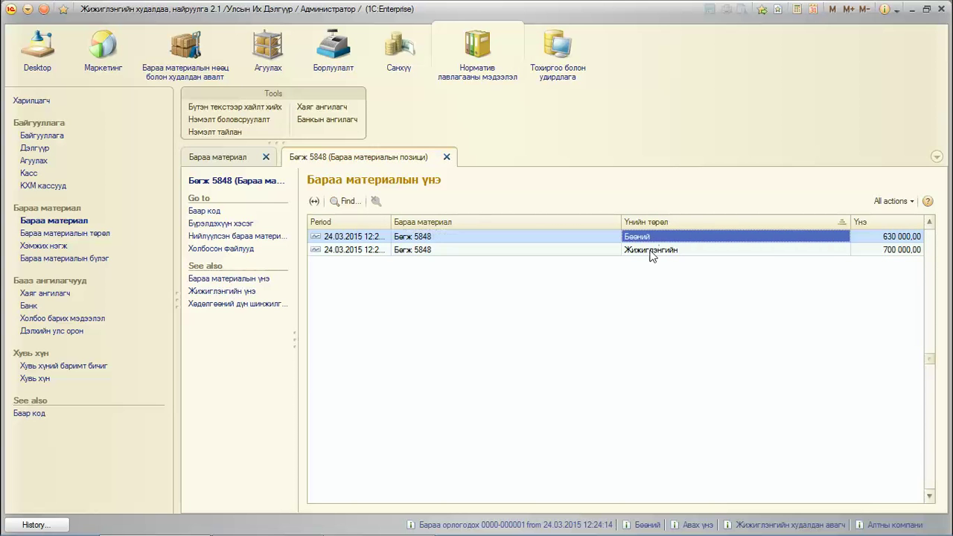
left_click(652, 253)
left_click(892, 236)
left_click(893, 252)
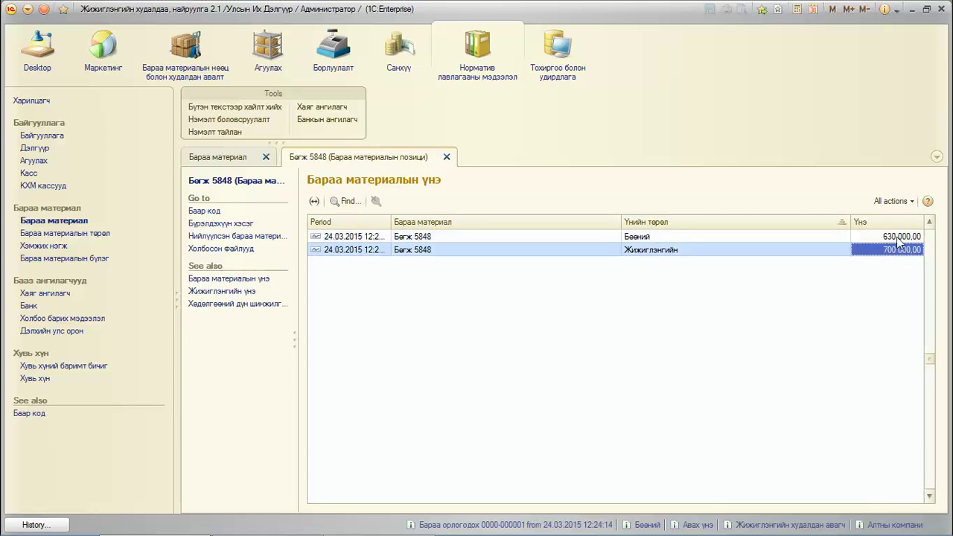
left_click(897, 237)
left_click(897, 252)
left_click(895, 238)
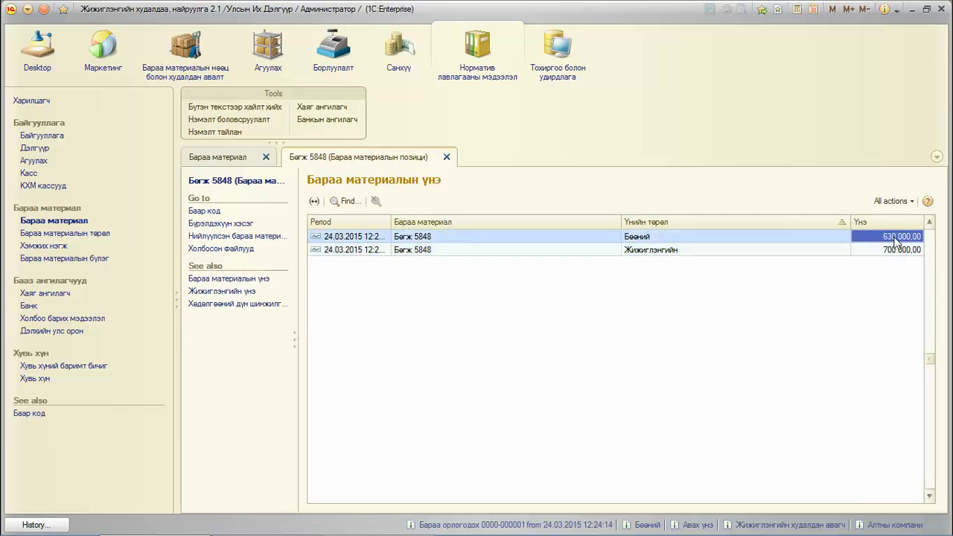
left_click(446, 158)
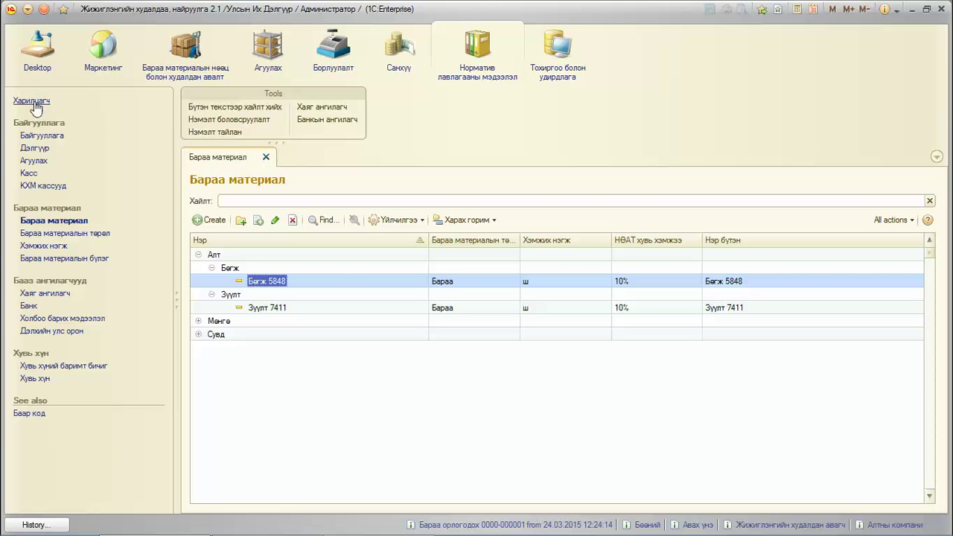
left_click(266, 158)
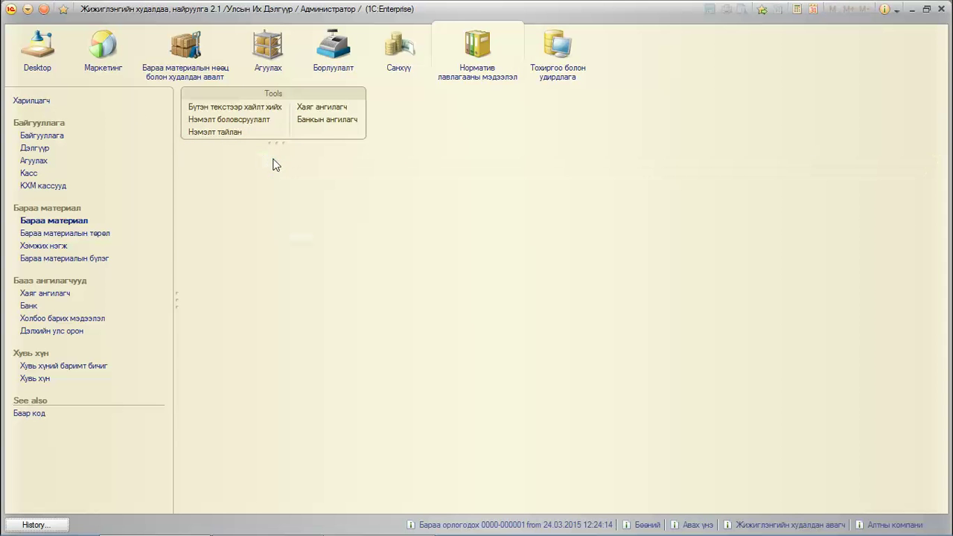
Open the Харилцагч list and examine its counterparties and their types
left_click(27, 100)
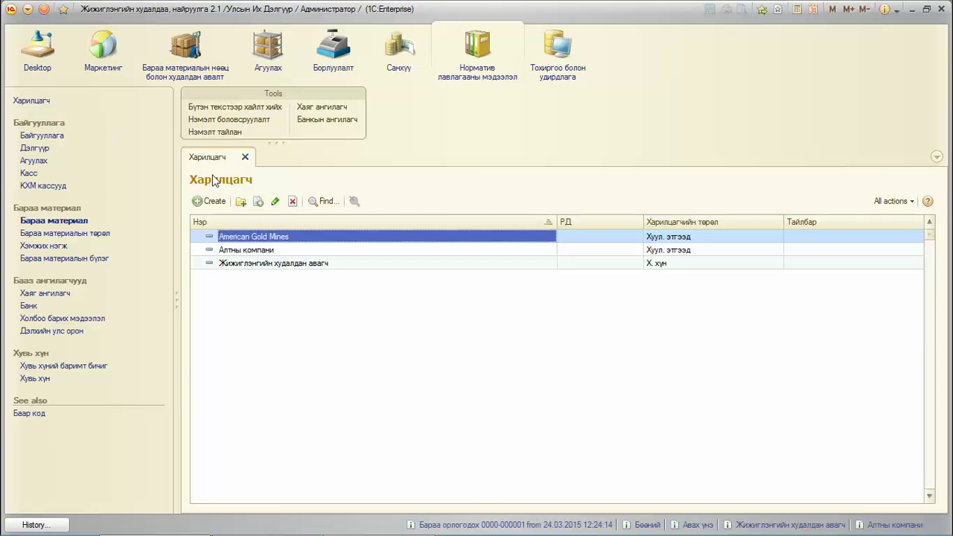
left_click(285, 251)
left_click(266, 264)
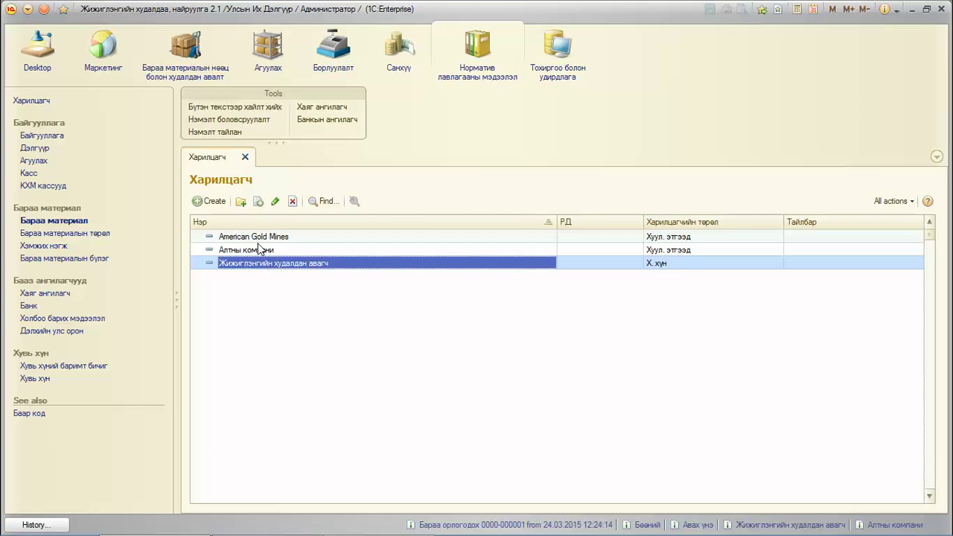
left_click(261, 250)
left_click(247, 237)
left_click(248, 249)
left_click(251, 264)
left_click(259, 236)
left_click(267, 249)
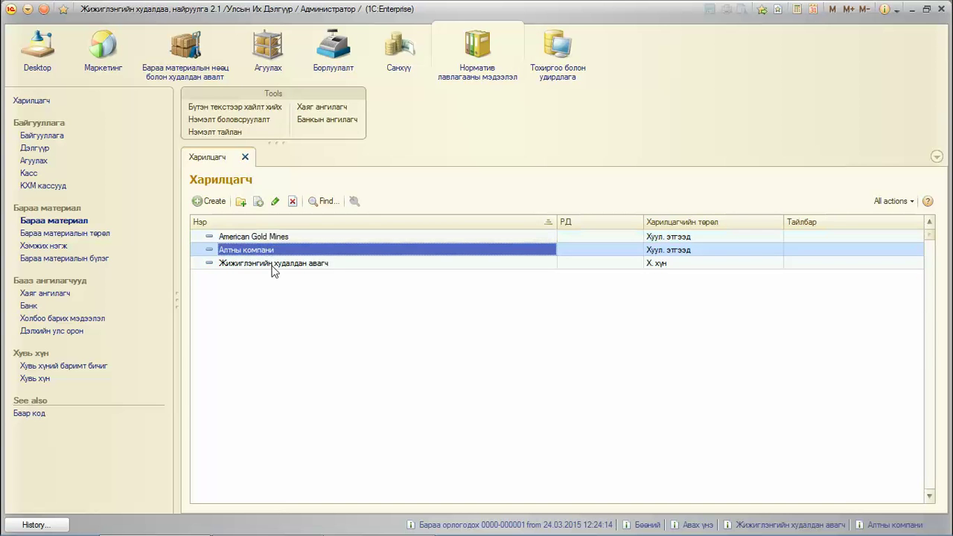
left_click(272, 263)
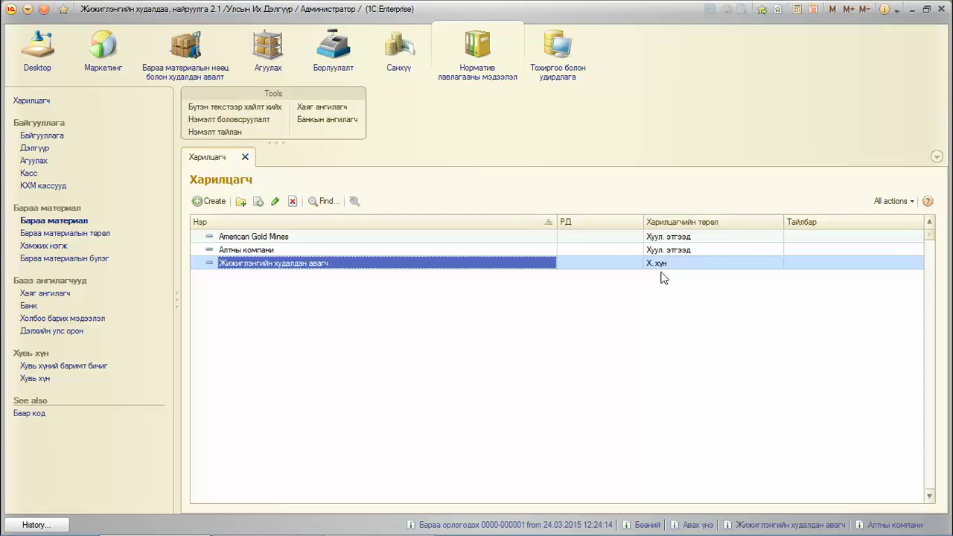
Check the РД field of each counterparty in the Харилцагч list
left_click(596, 236)
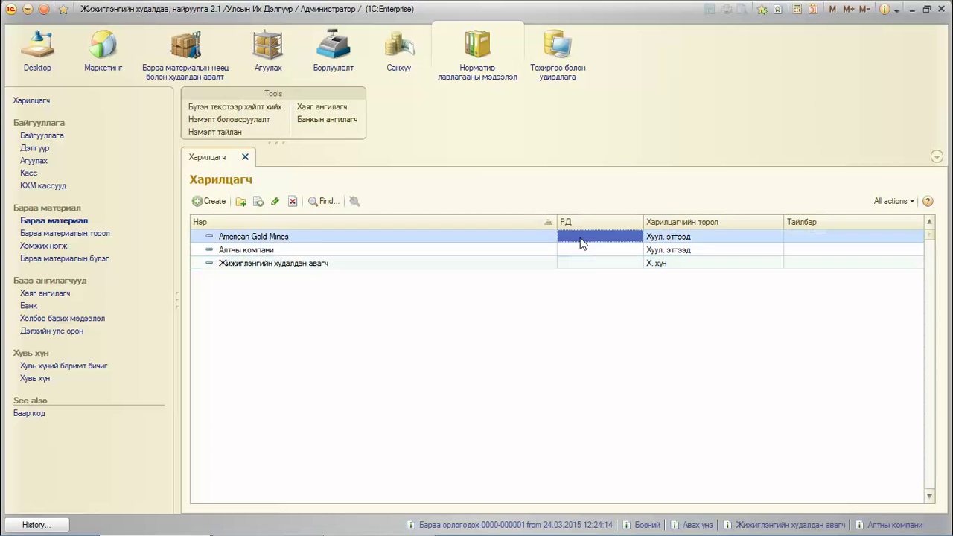
left_click(593, 251)
left_click(594, 264)
left_click(593, 236)
left_click(594, 250)
View the РД and Хууль ёсны хаяг fields on a blank new counterparty form, and close it and the Харилцагч list unsaved
left_click(201, 201)
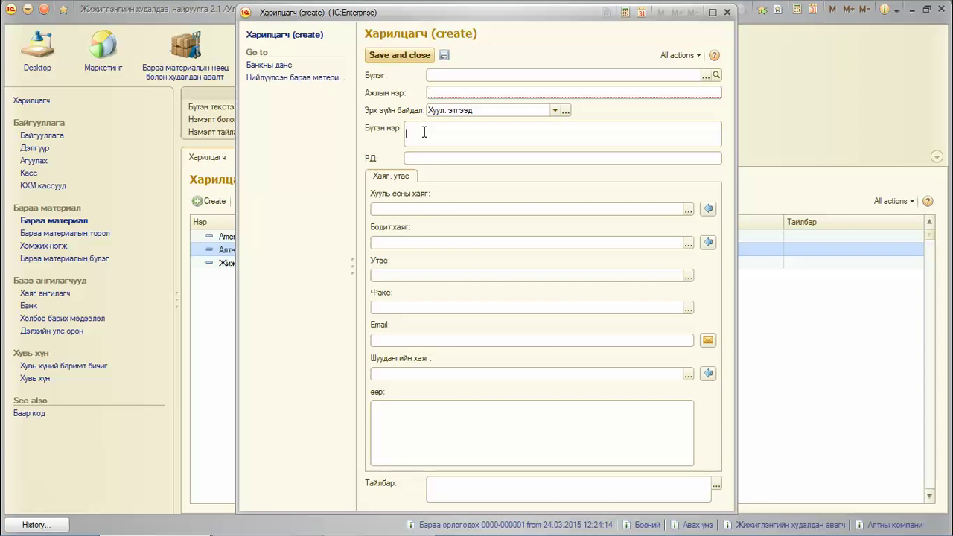
left_click(422, 155)
left_click(432, 209)
left_click(728, 14)
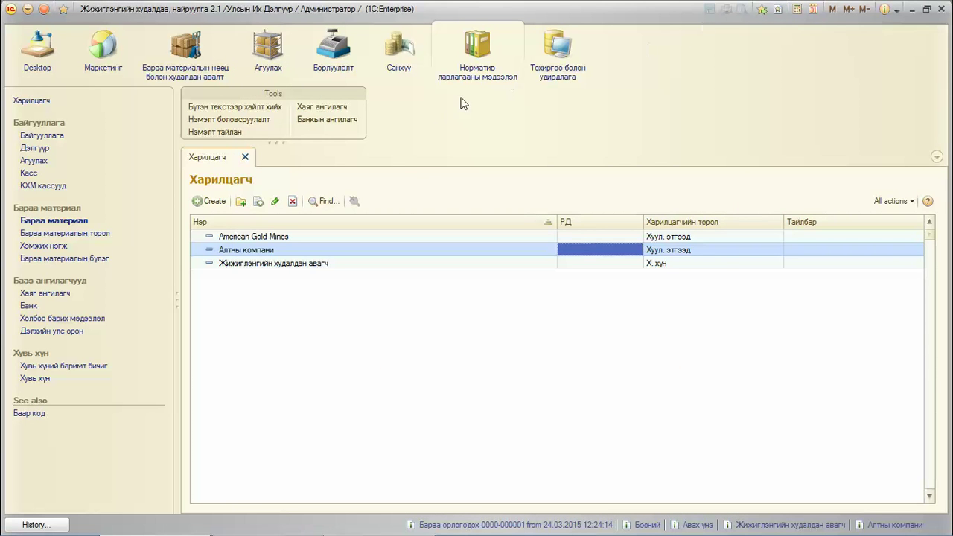
left_click(244, 158)
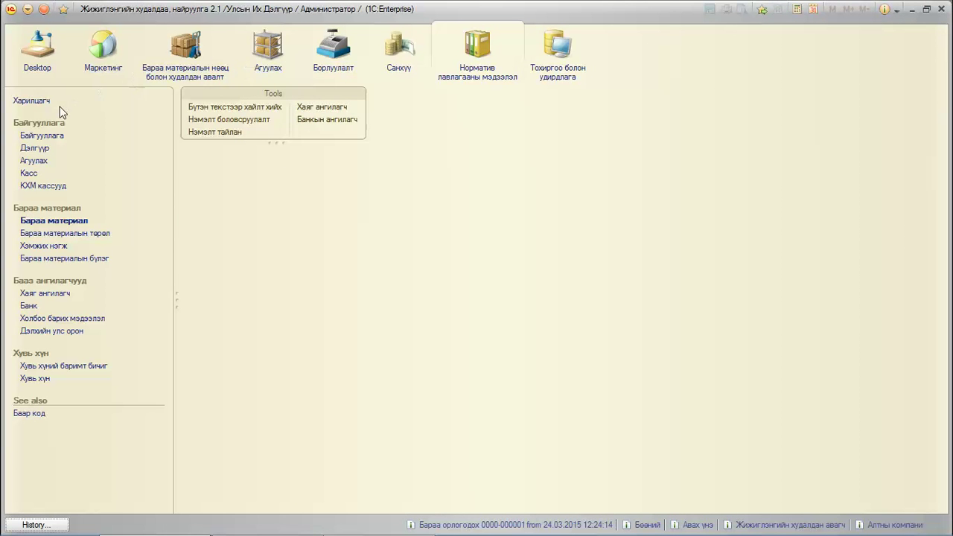
Generate the Үнийн жагсаалт report from the Маркетинг reports, examine its items and prices, and close it
left_click(115, 65)
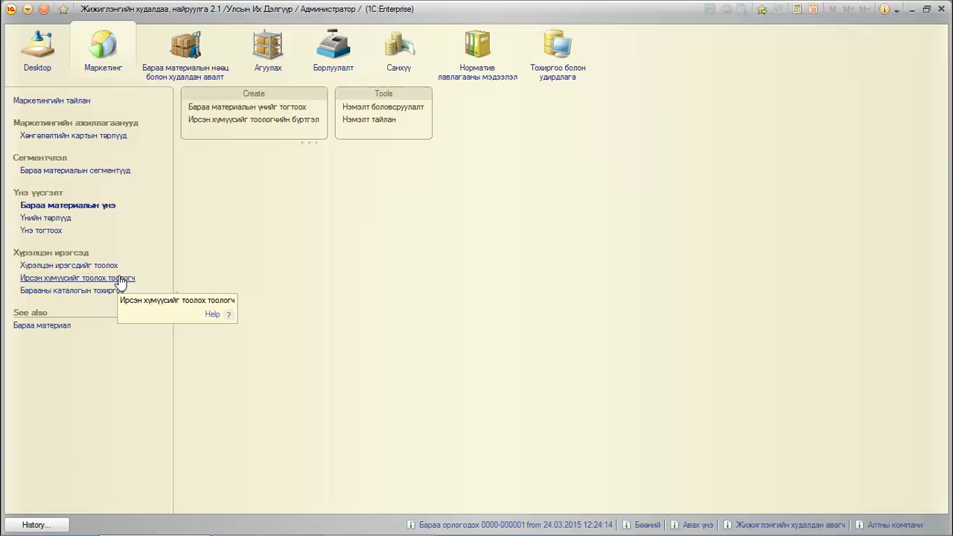
left_click(67, 102)
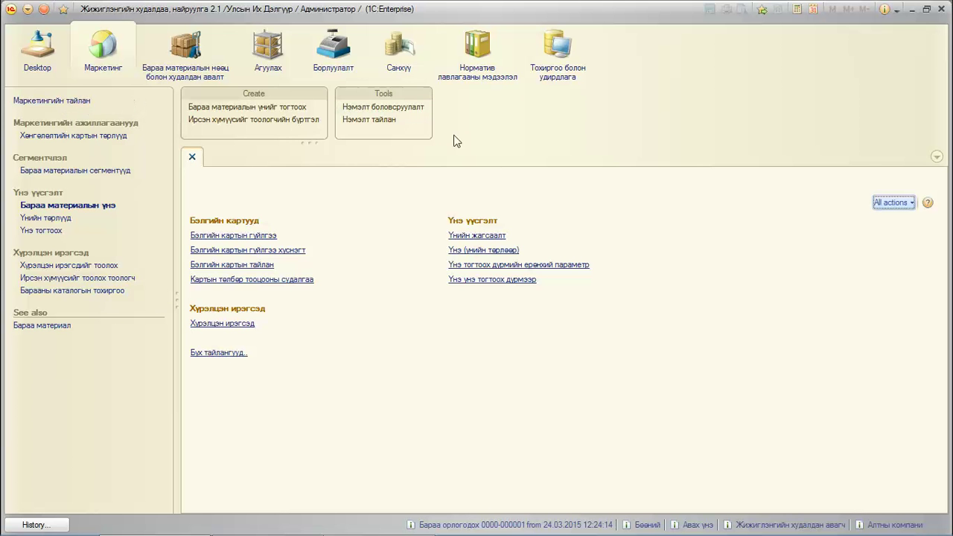
left_click(492, 237)
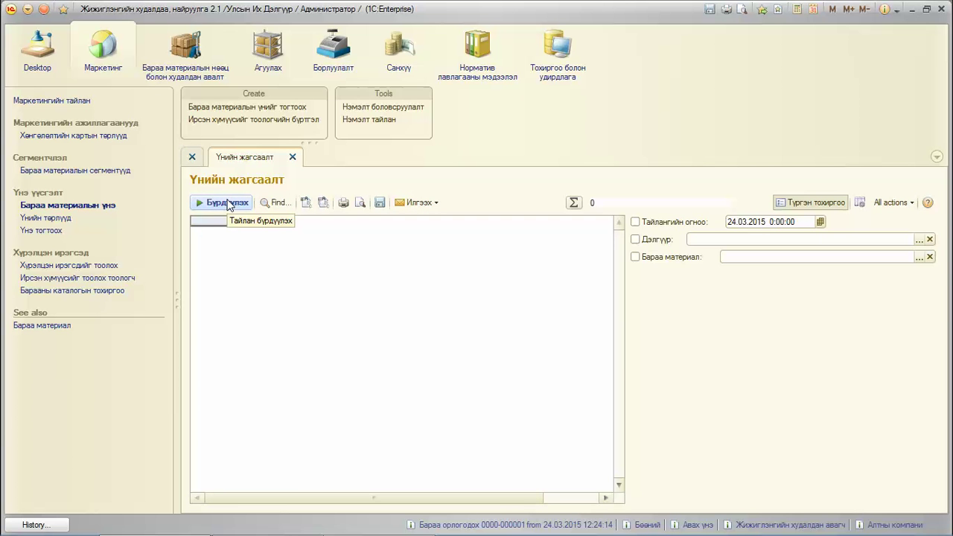
left_click(227, 203)
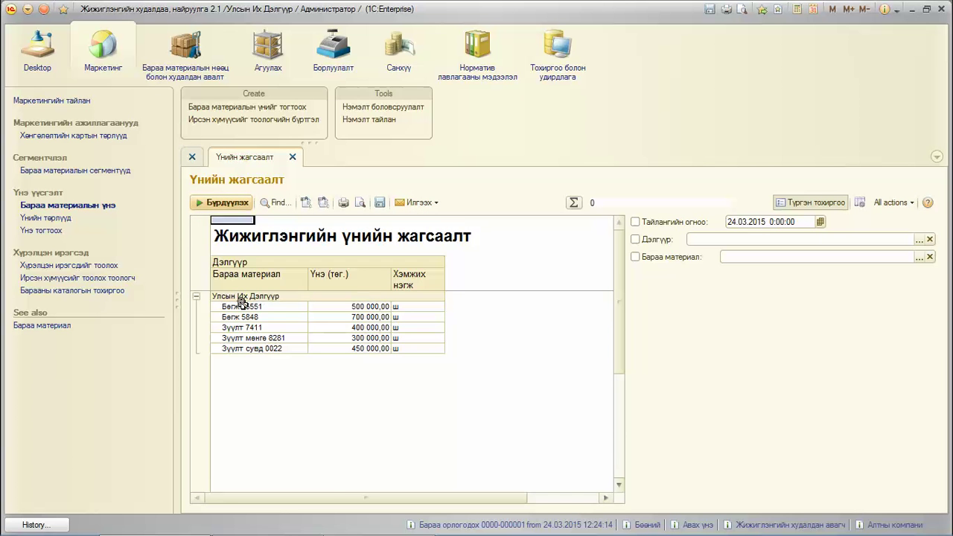
left_click_drag(238, 305, 249, 347)
left_click_drag(336, 311, 350, 348)
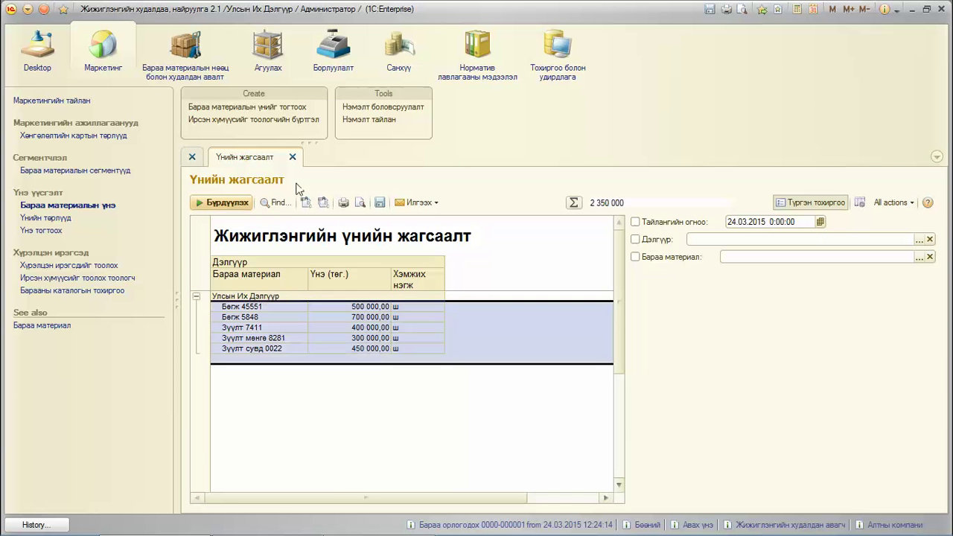
left_click(293, 157)
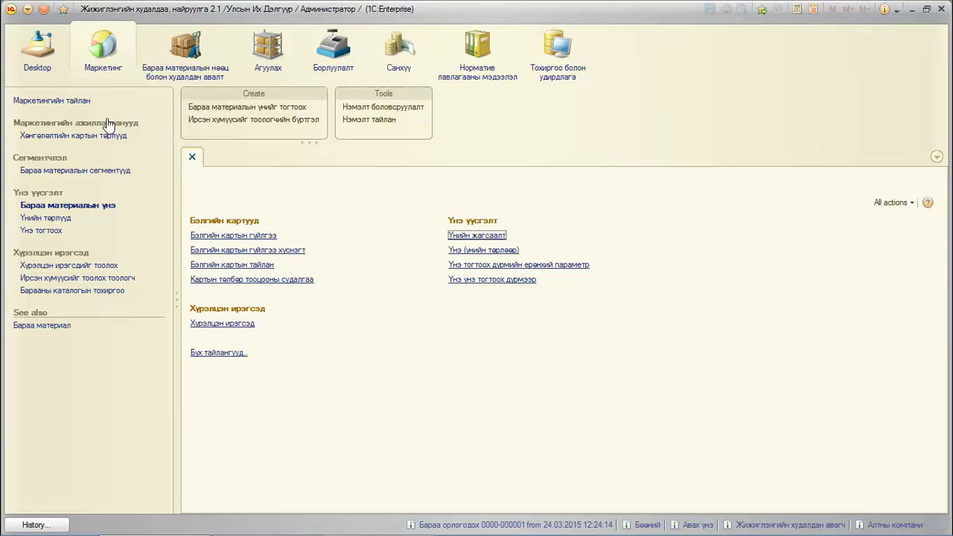
Generate the Үнэ (үнийн төрлөөр) report with the Үнийн төрөл filter set to Бөөний
left_click(480, 249)
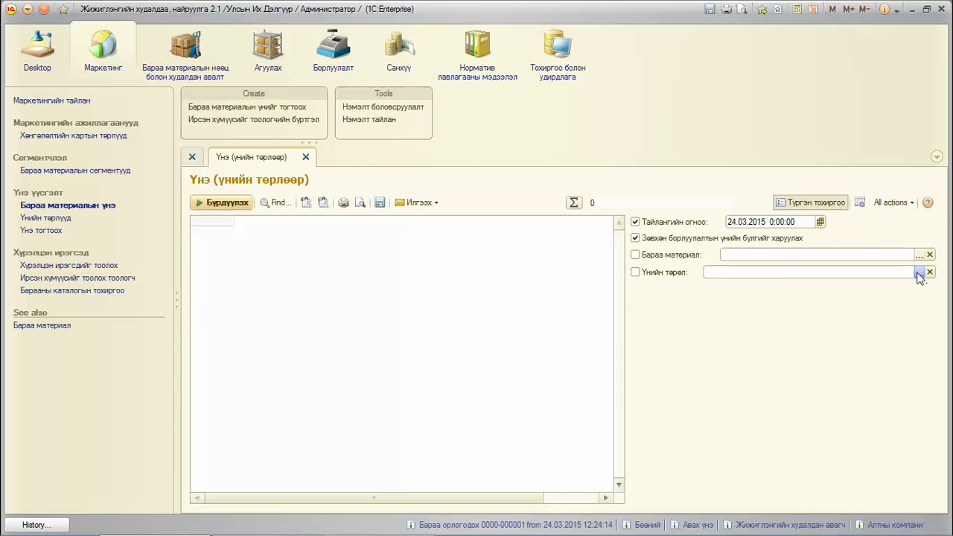
left_click(920, 273)
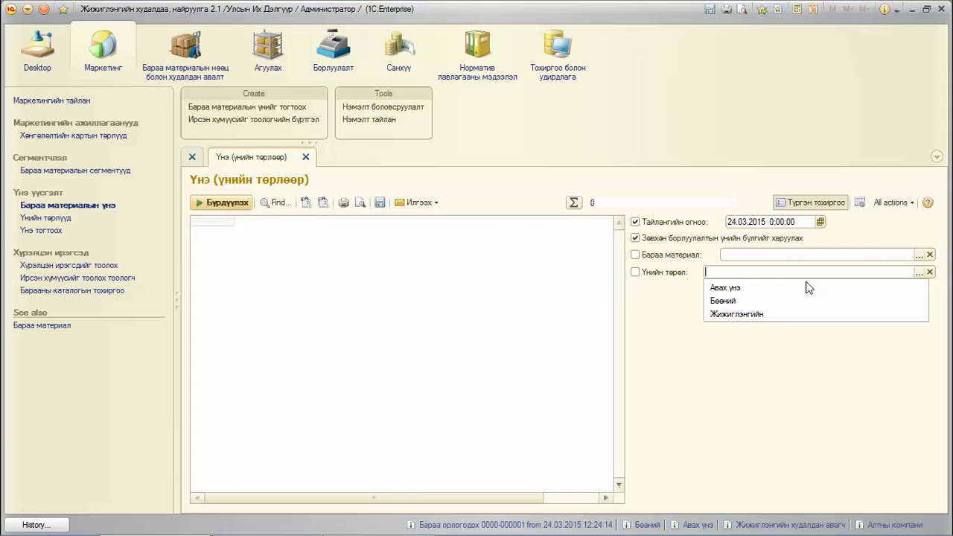
left_click(769, 301)
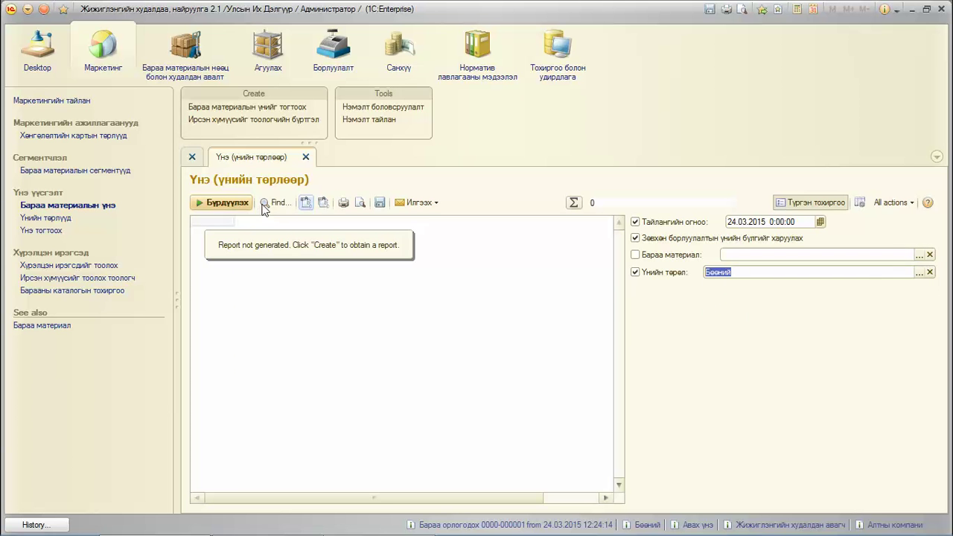
left_click(223, 202)
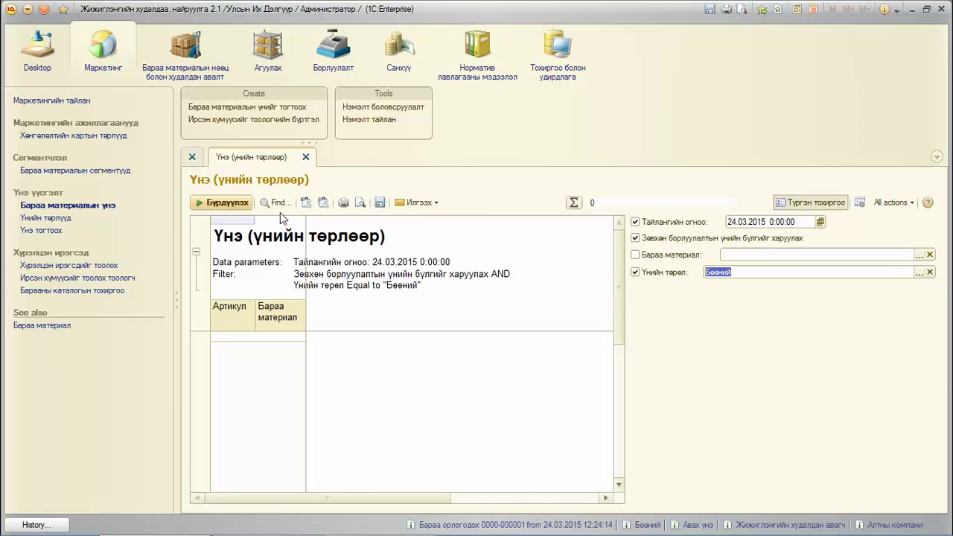
Turn off the Тайлангийн огноо and Зөвхөн борлуулалтын үнийн бүлгийг харуулах filters, regenerate the report, and examine the Бөөний prices
left_click(635, 222)
left_click(635, 238)
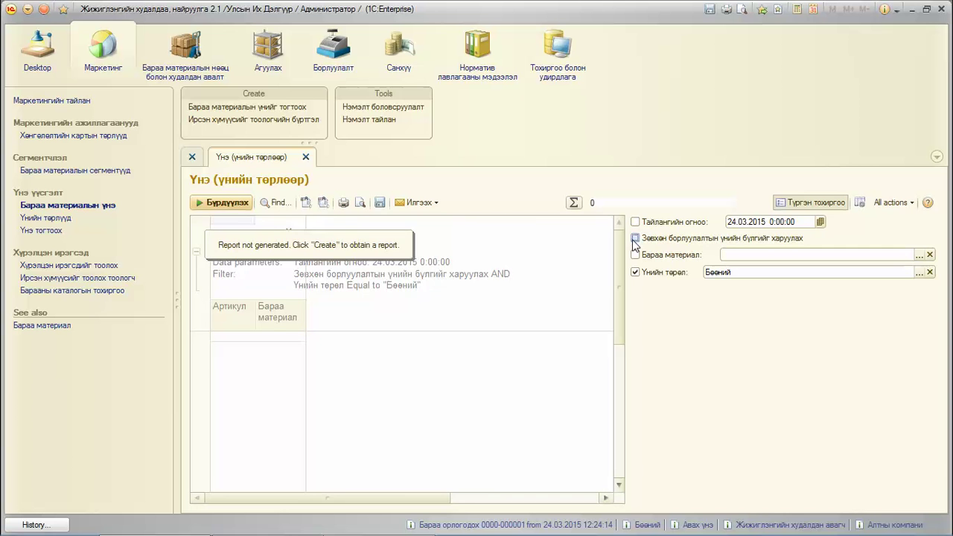
left_click(231, 201)
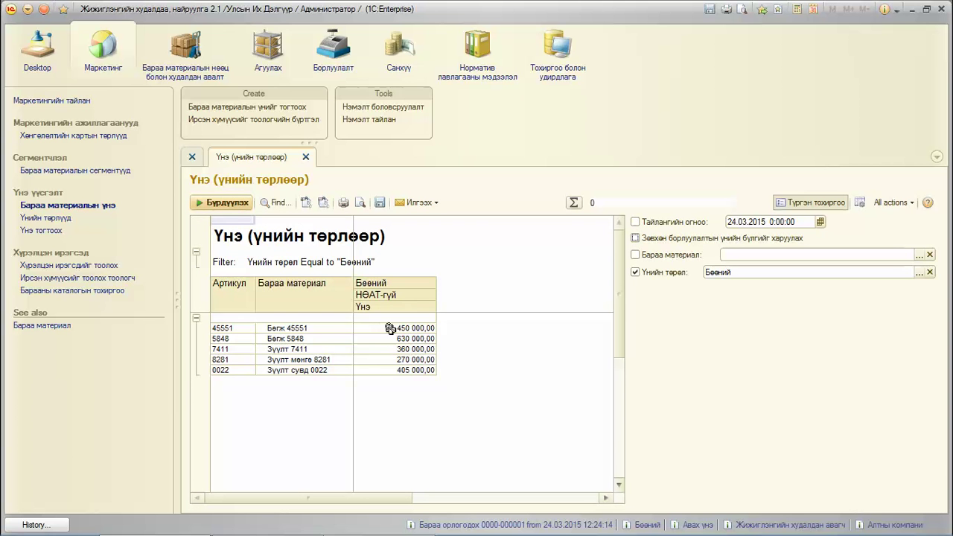
left_click_drag(391, 329, 411, 366)
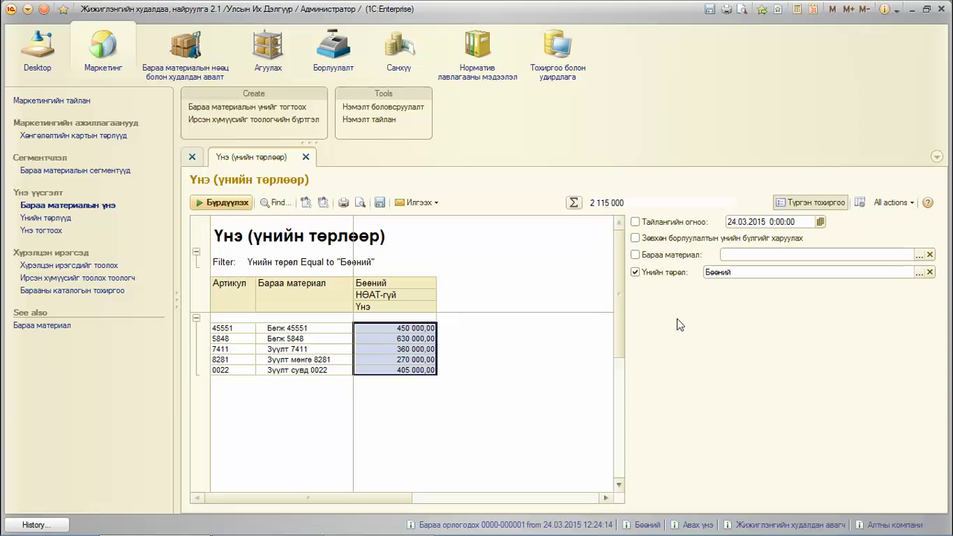
left_click(240, 329)
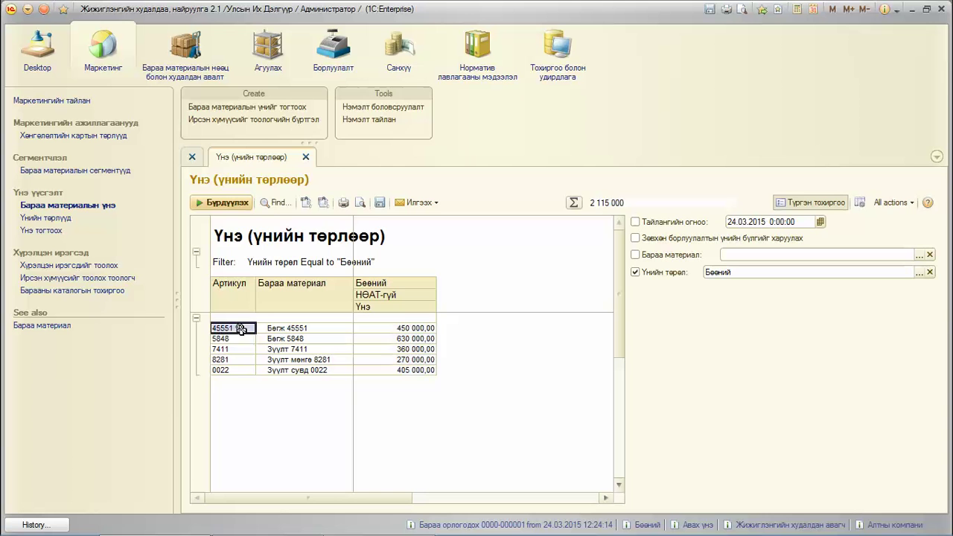
Examine the article rows in the Үнэ (үнийн төрлөөр) report, and close the report and the marketing reports page
left_click_drag(240, 328, 248, 368)
left_click(311, 318)
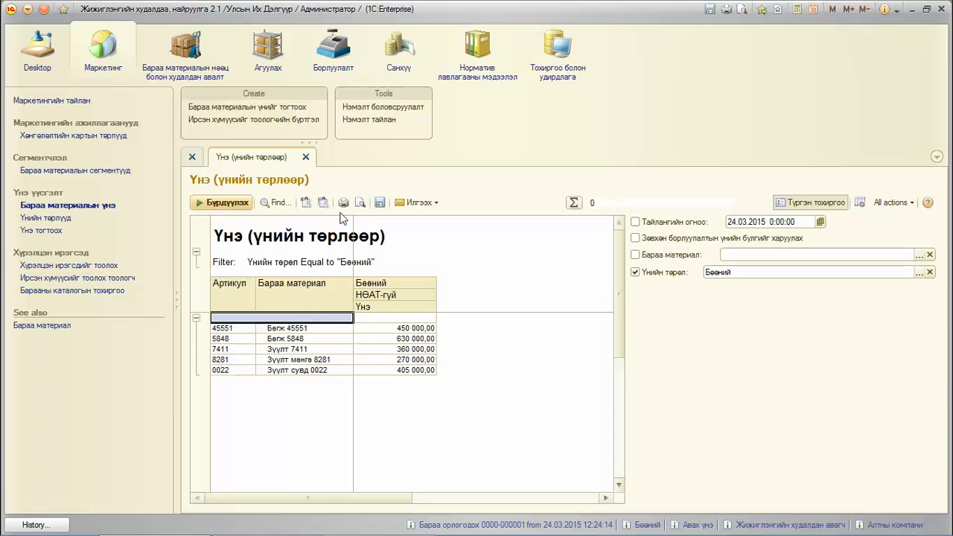
left_click(304, 157)
left_click(191, 157)
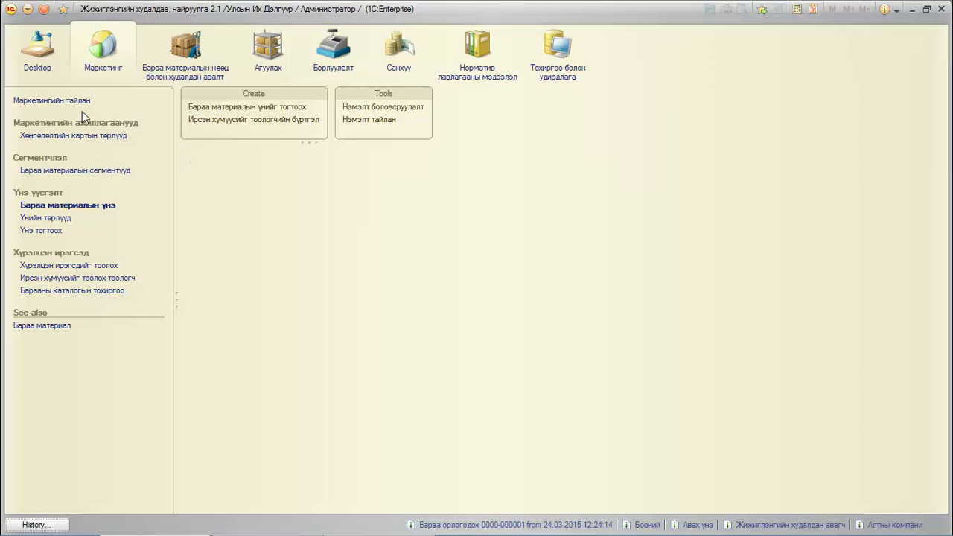
Open the Үнийн төрлүүд list and review the Жижиглэнгийн, Бөөний and Авах үнэ price types with their pricing methods
left_click(56, 221)
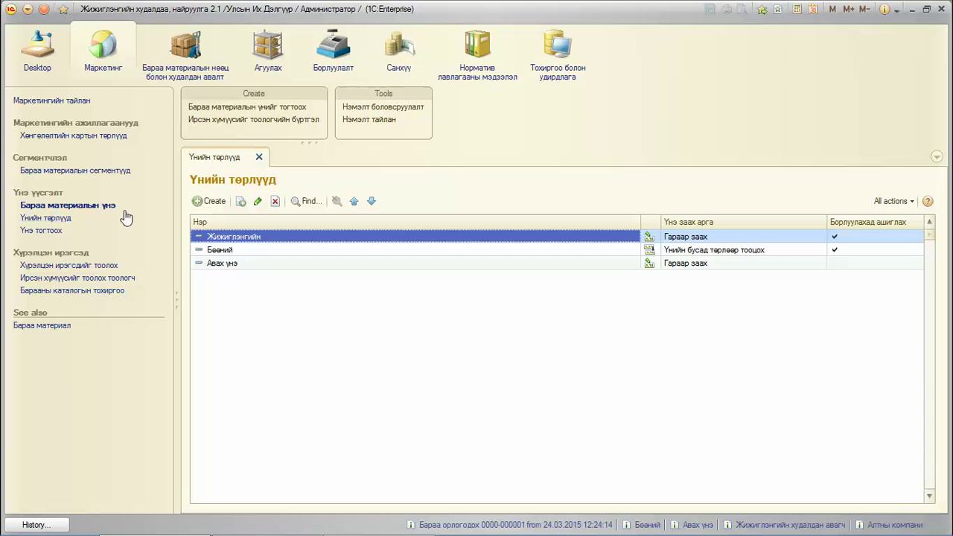
left_click(262, 252)
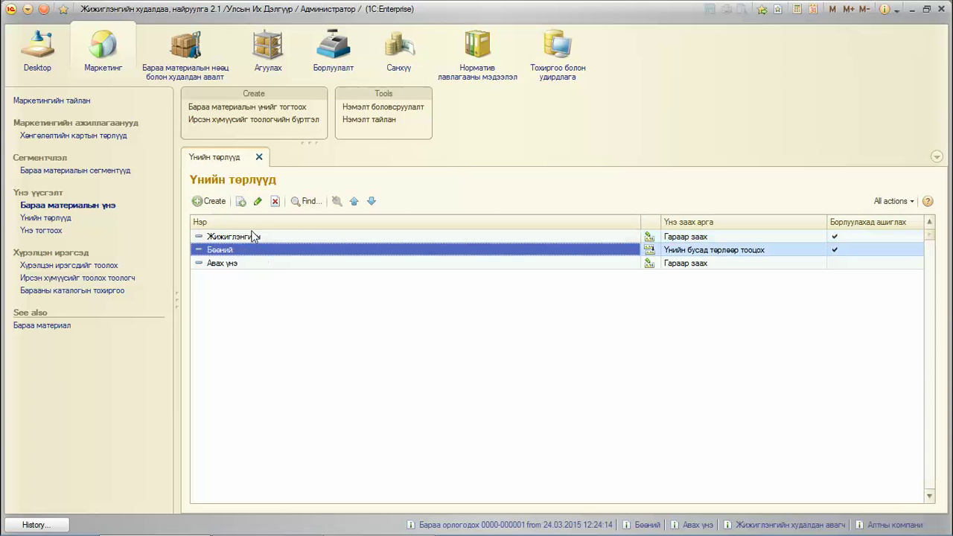
left_click(244, 238)
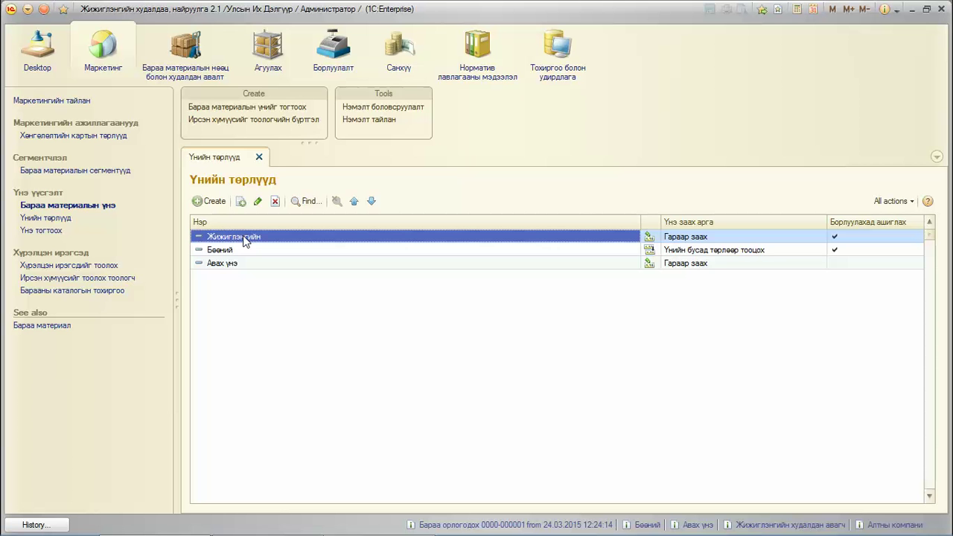
left_click(249, 253)
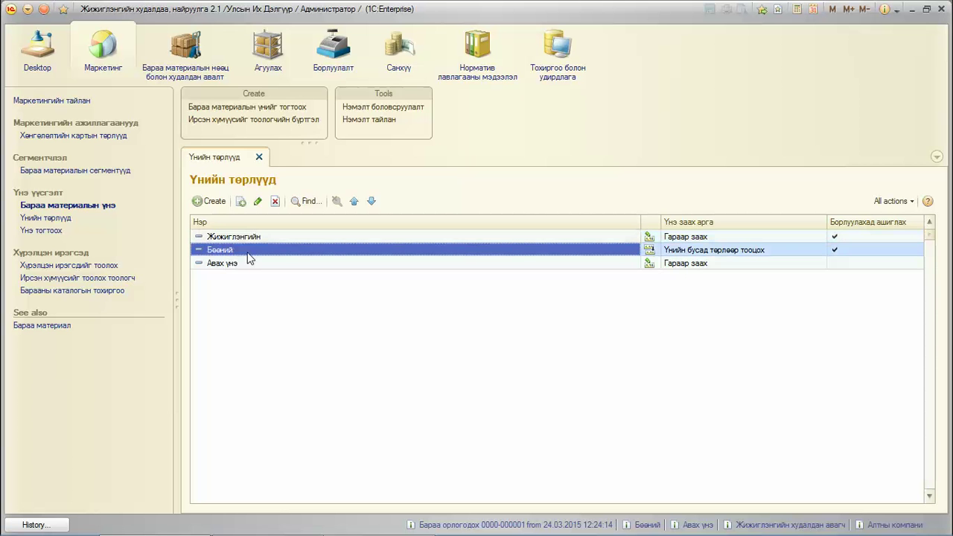
left_click(239, 268)
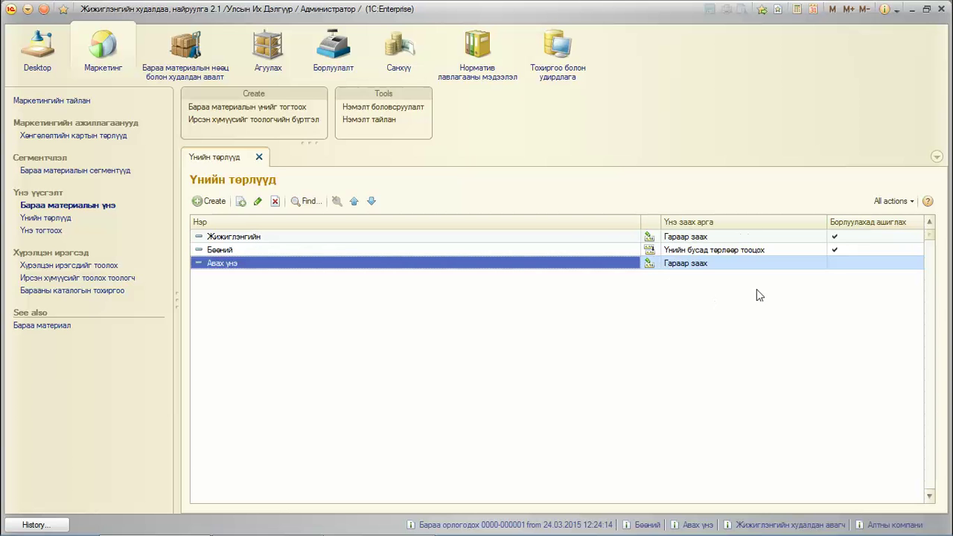
View the Үнэ заах арга setting of the Жижиглэнгийн price type, and close its card unchanged
double_click(565, 236)
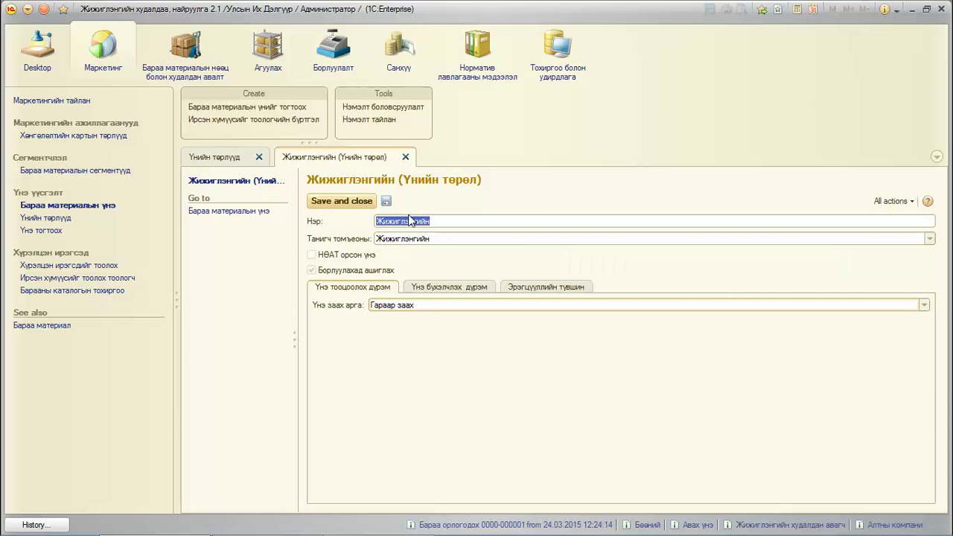
left_click(402, 308)
left_click(421, 308)
double_click(429, 306)
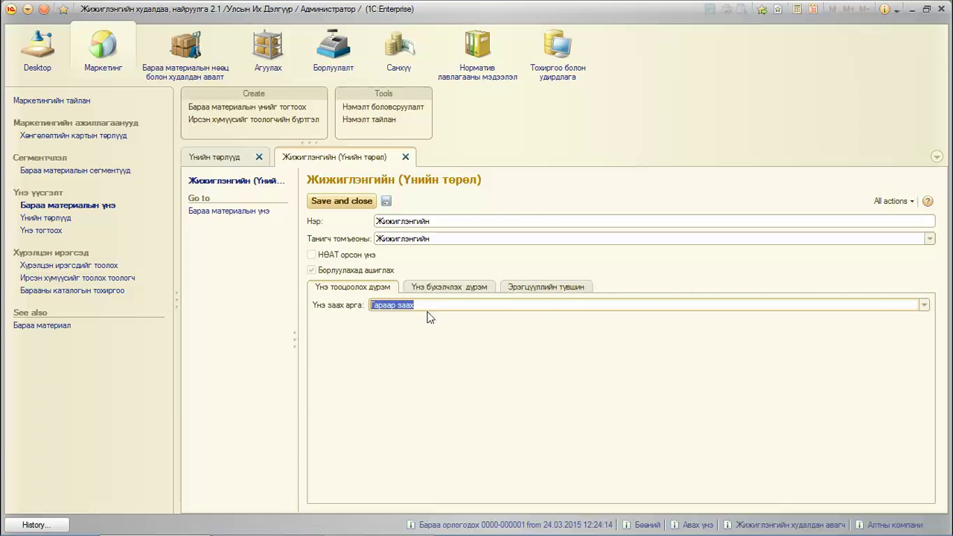
left_click(426, 328)
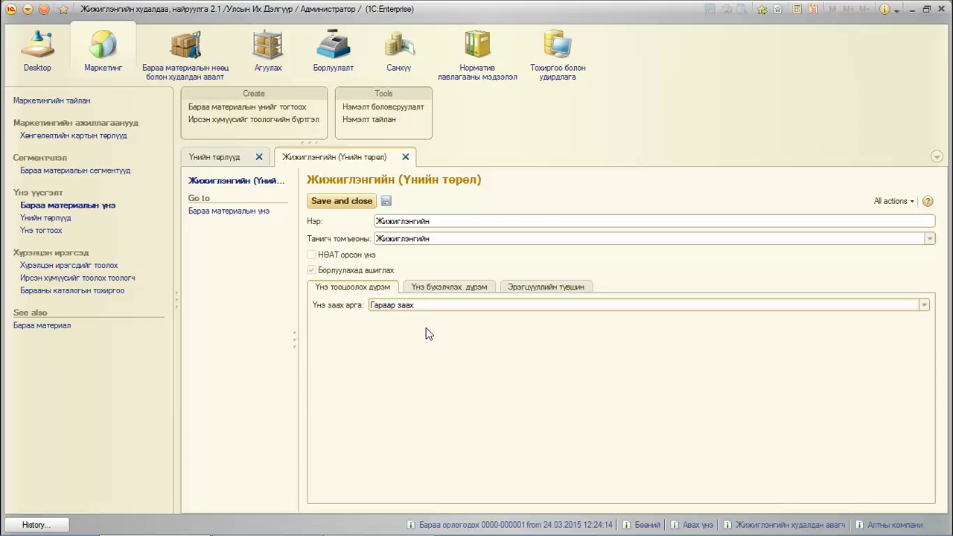
left_click(406, 157)
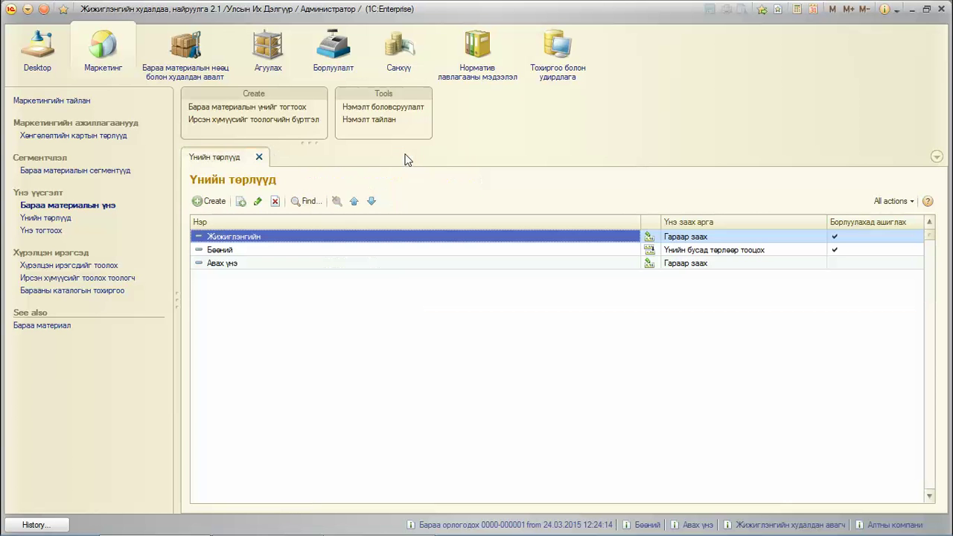
Examine the calculation formula of the Бөөний price type, close its card, and highlight Авах үнэ in the list
double_click(542, 251)
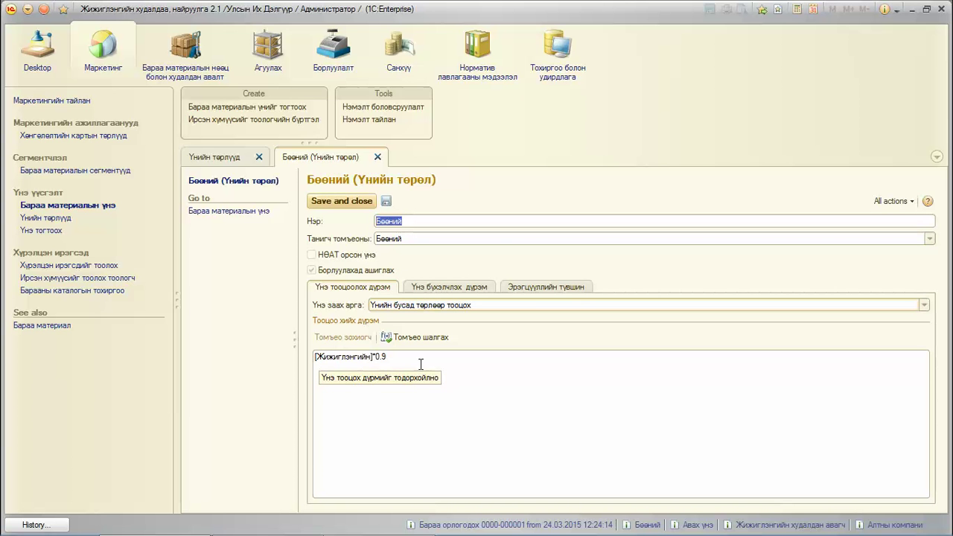
left_click(389, 361)
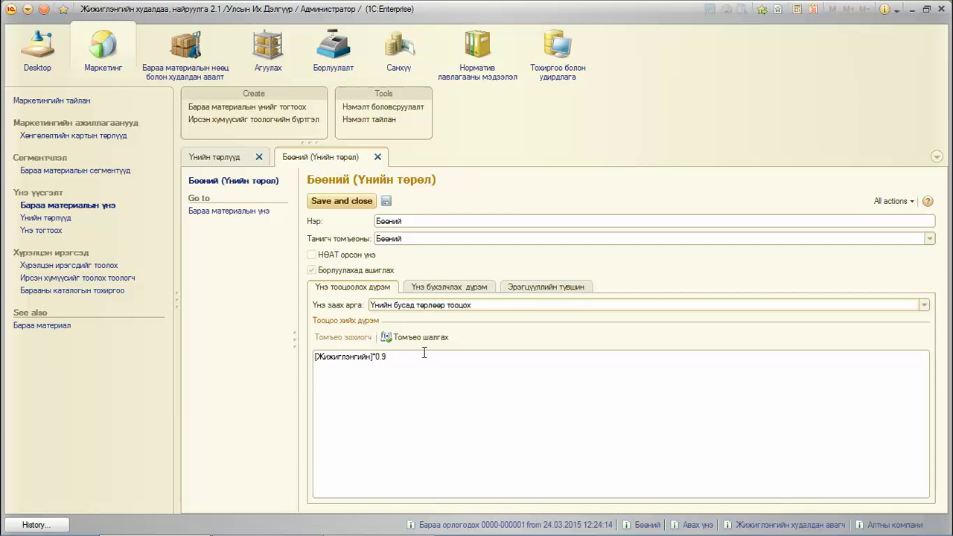
double_click(373, 358)
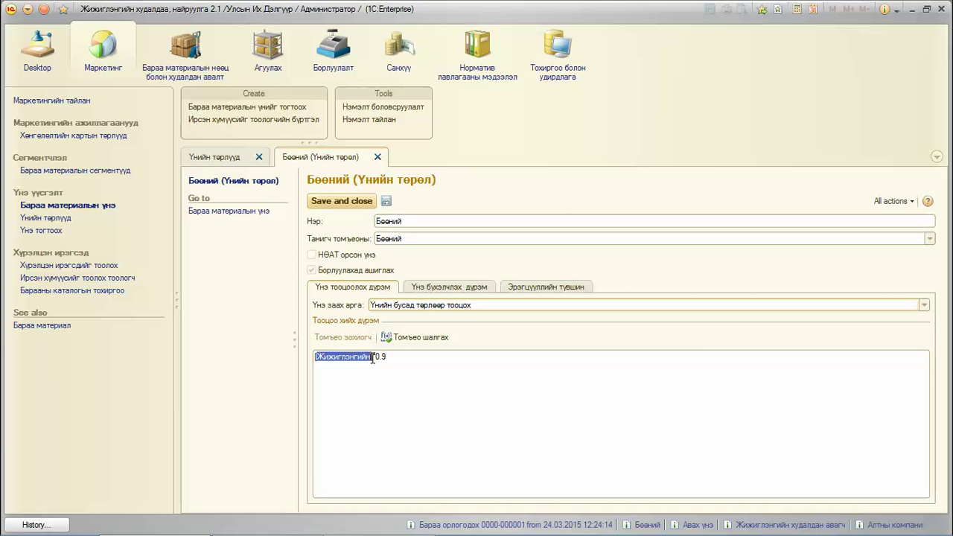
left_click(376, 358)
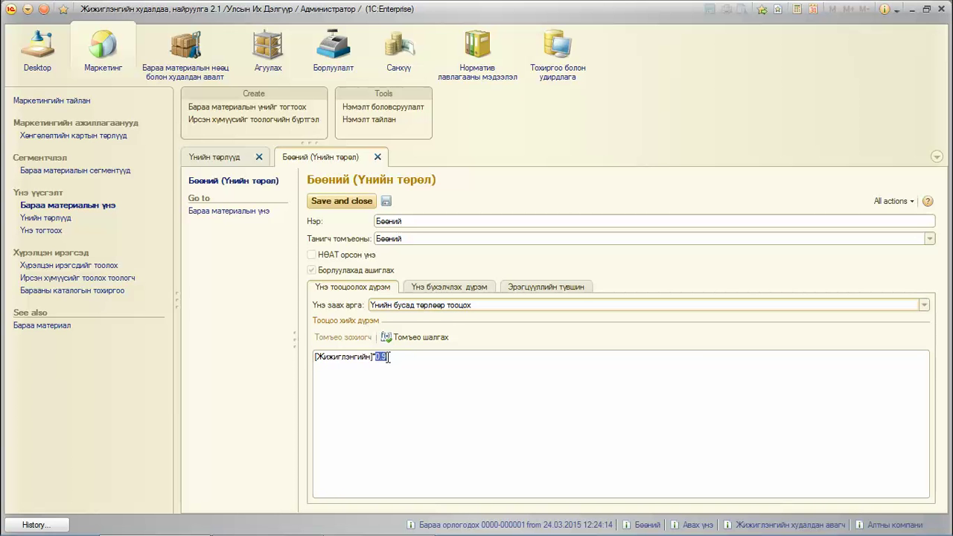
left_click(388, 357)
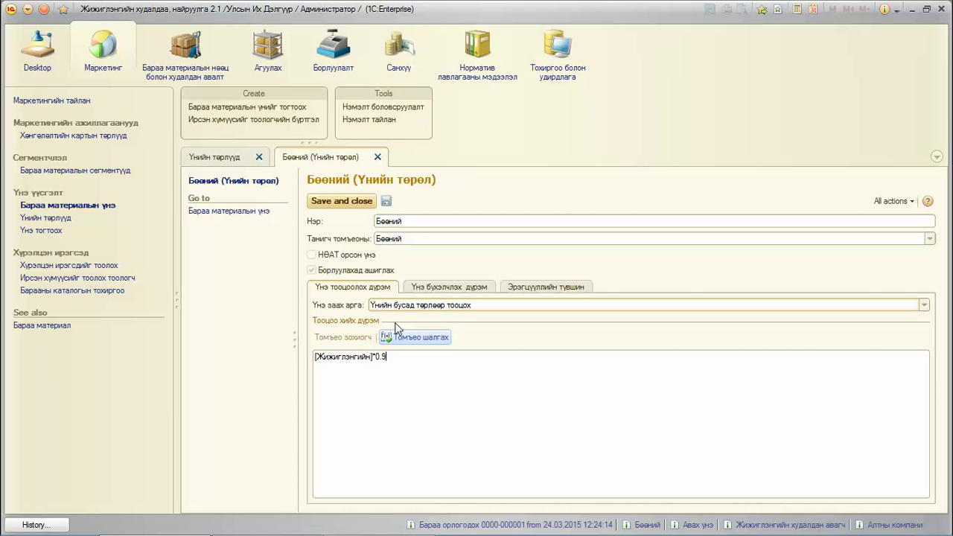
left_click(378, 157)
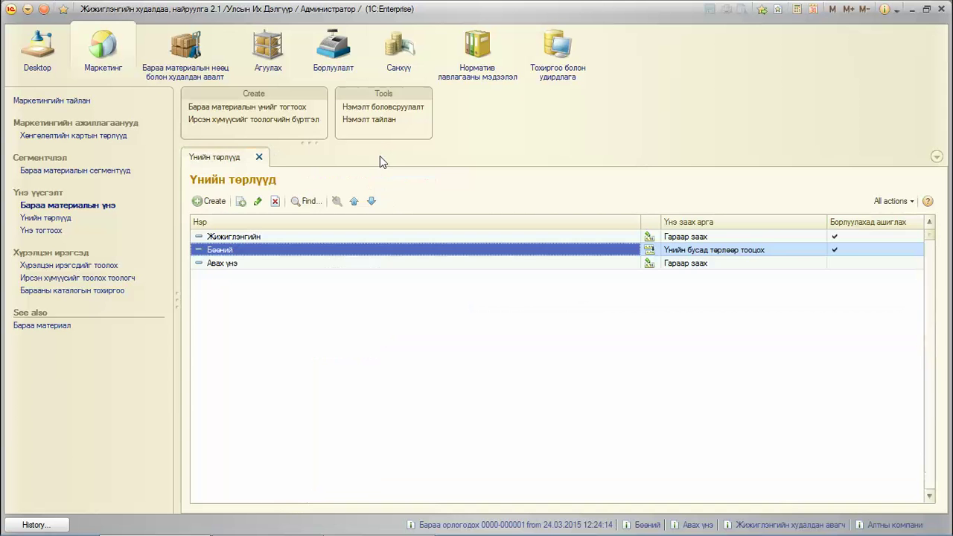
left_click(250, 265)
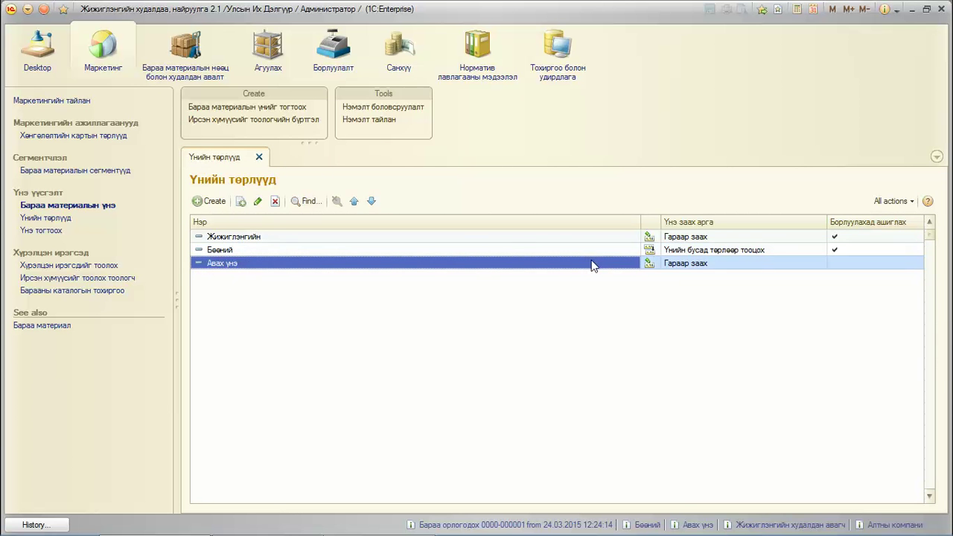
Review the item prices in the existing 24.03.2015 document of the Бараа материалын үнэ list, and close the document
left_click(91, 206)
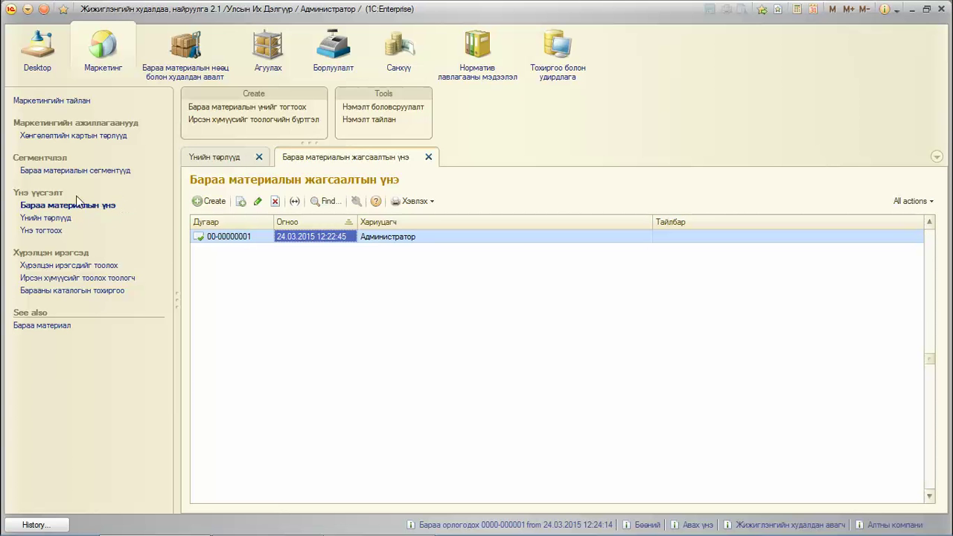
left_click(224, 236)
left_click(309, 236)
double_click(309, 236)
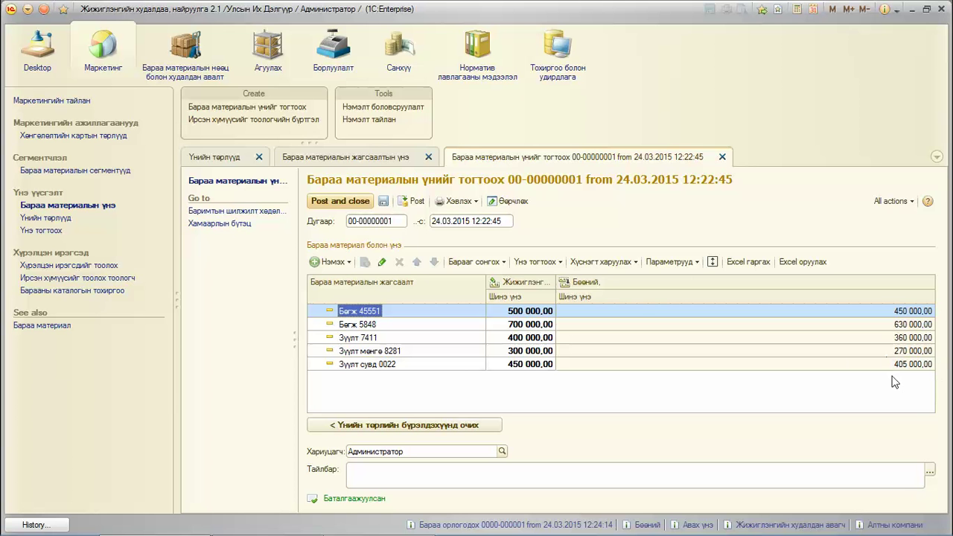
left_click(721, 157)
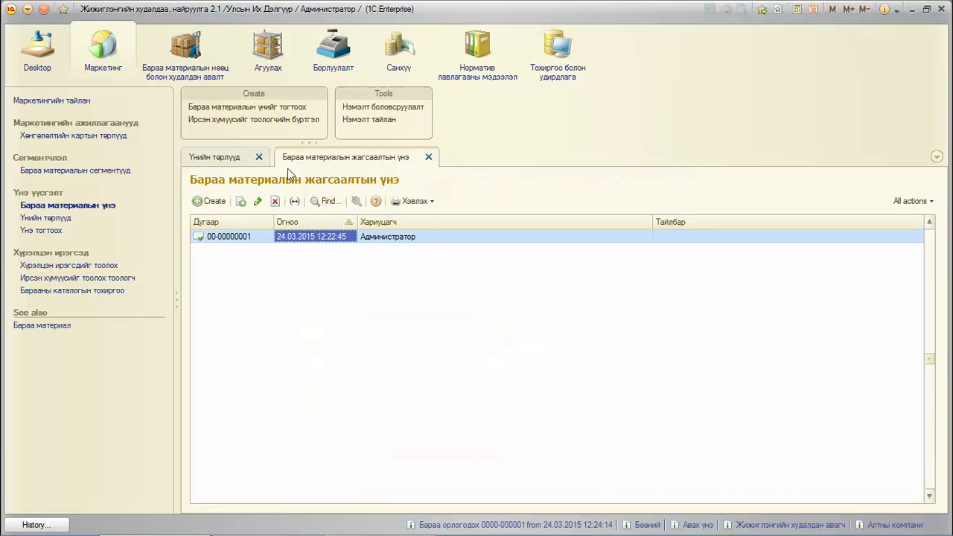
Start a new Бараа материалын үнийг тогтоох document and review the pricing method of each listed price type
left_click(215, 203)
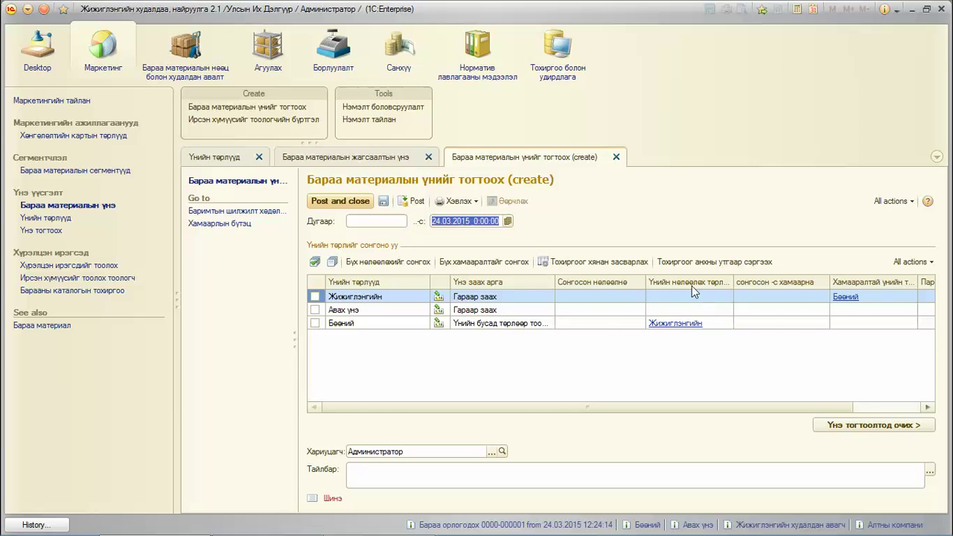
left_click(481, 296)
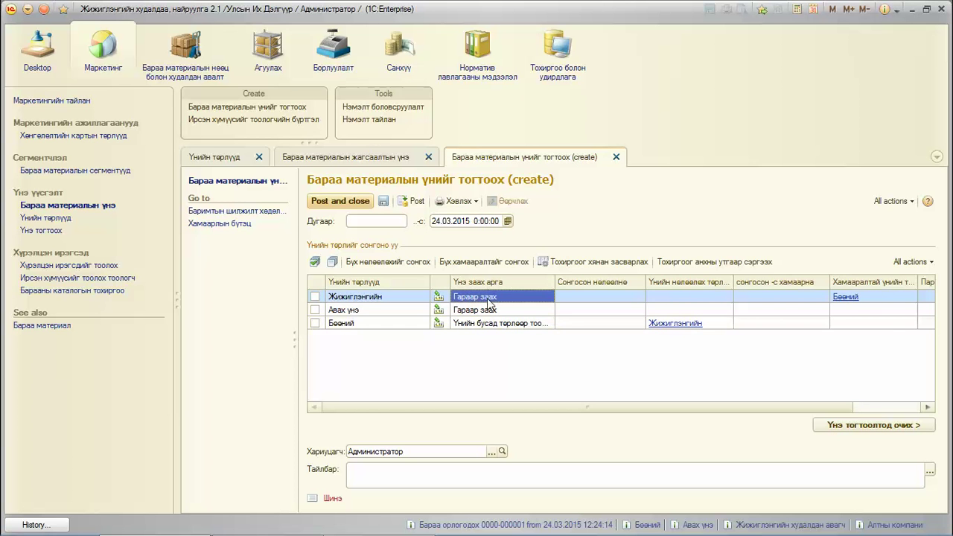
left_click(489, 309)
left_click(484, 325)
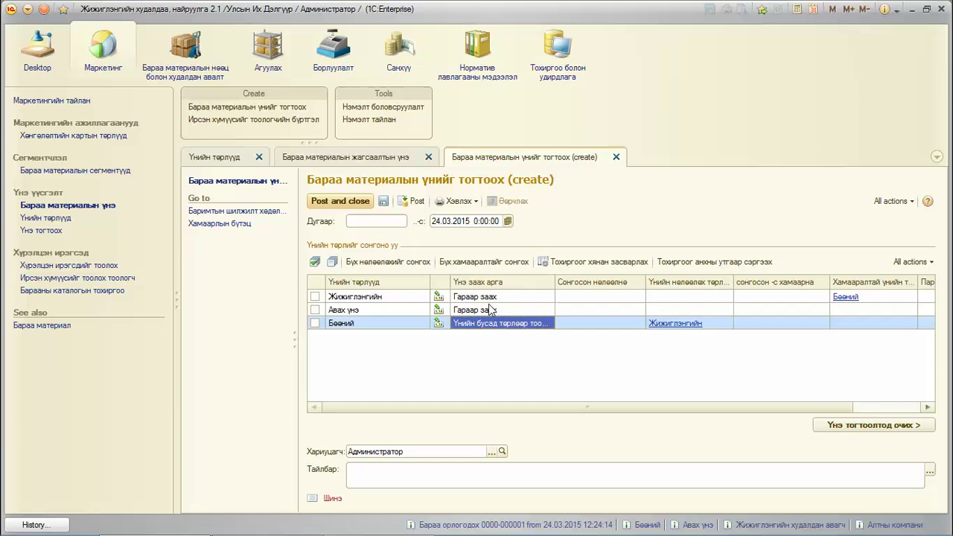
left_click(490, 298)
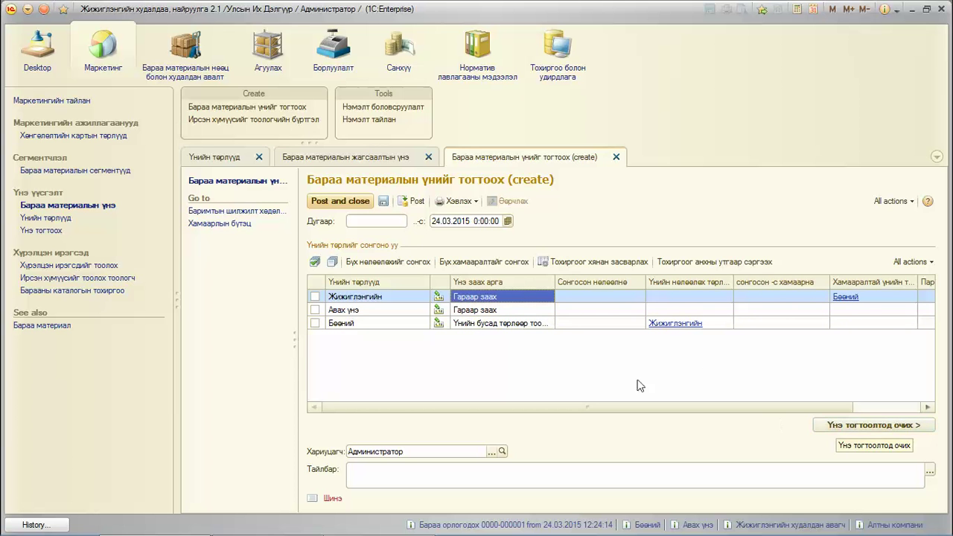
left_click(483, 313)
left_click(486, 324)
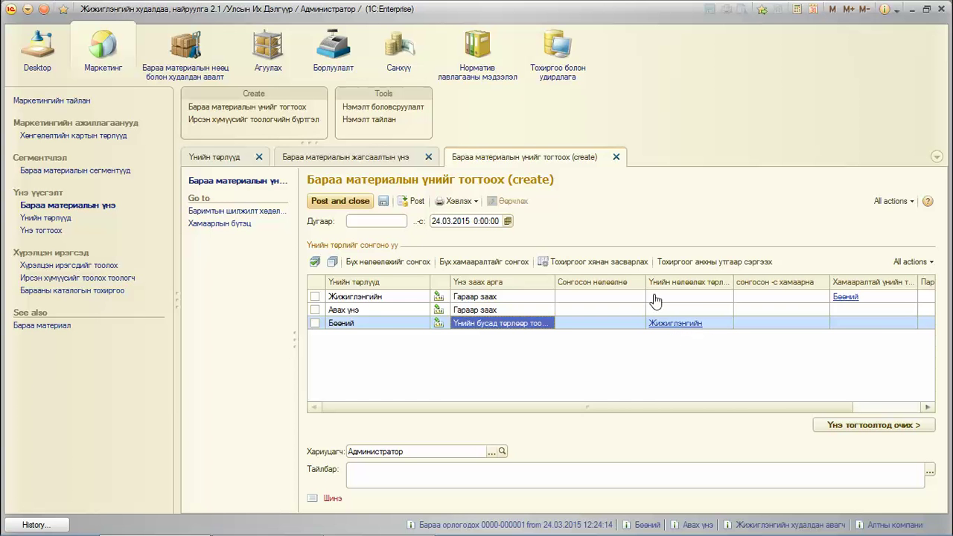
Include the Жижиглэнгийн and Авах үнэ price types in the new document and proceed to its price-setting table
left_click(315, 297)
left_click(318, 297)
left_click(317, 310)
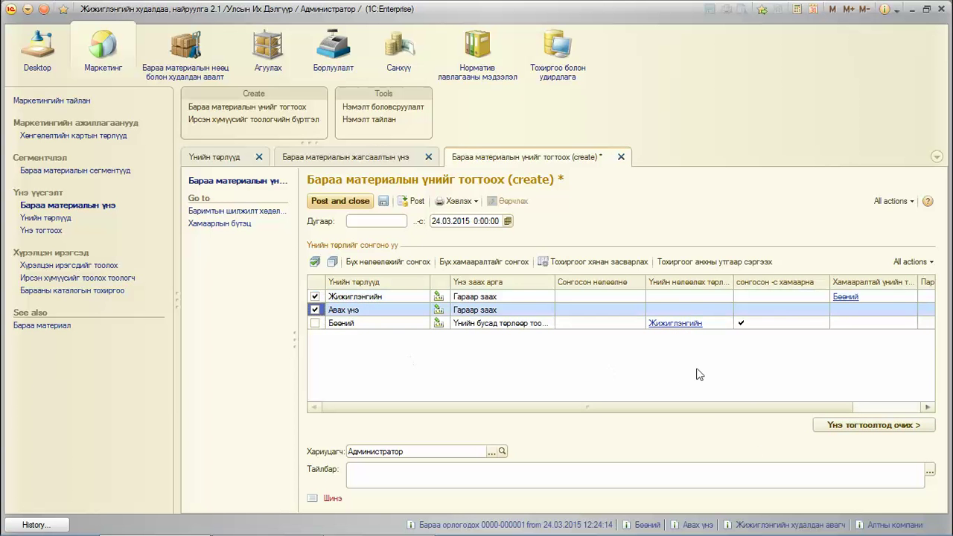
left_click(903, 425)
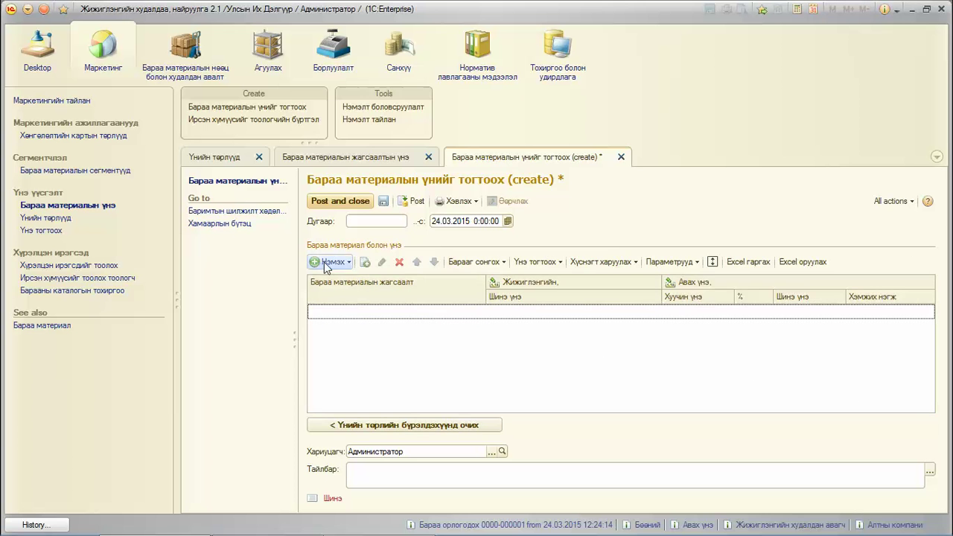
Add the item Бөгж 45551 from the Бөгж folder to the new document's price table
left_click(326, 262)
left_click(347, 278)
double_click(281, 226)
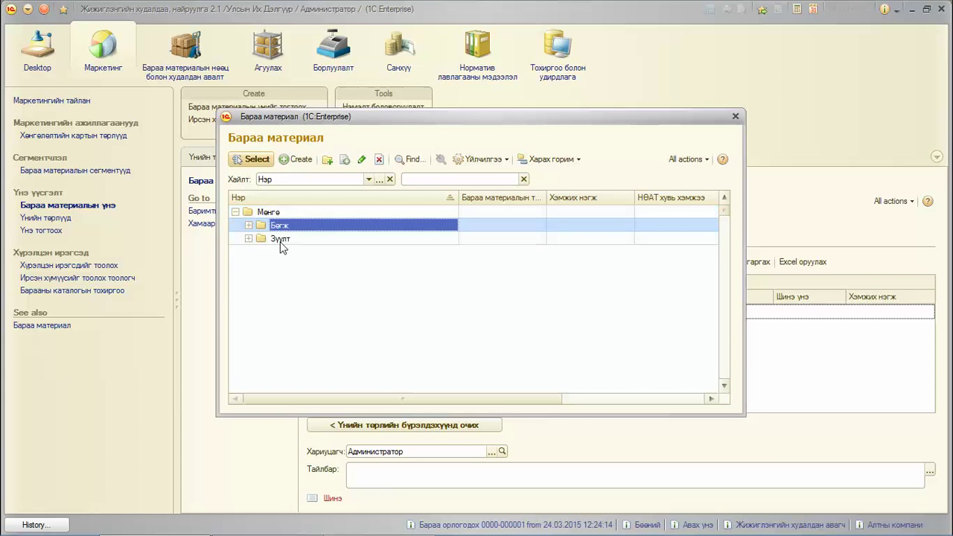
double_click(278, 226)
double_click(281, 239)
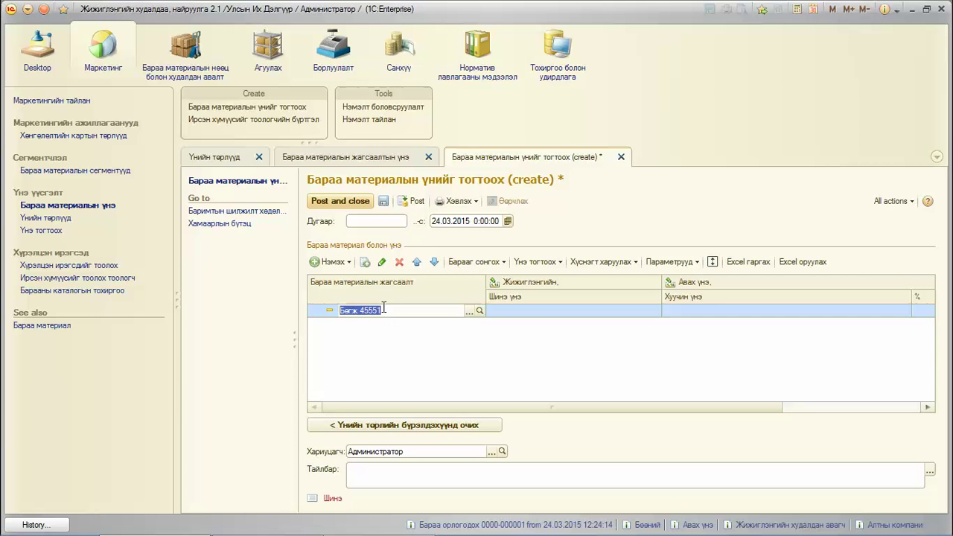
Look up items starting with б and with з in the item field of the price table row
key("BackSpace")
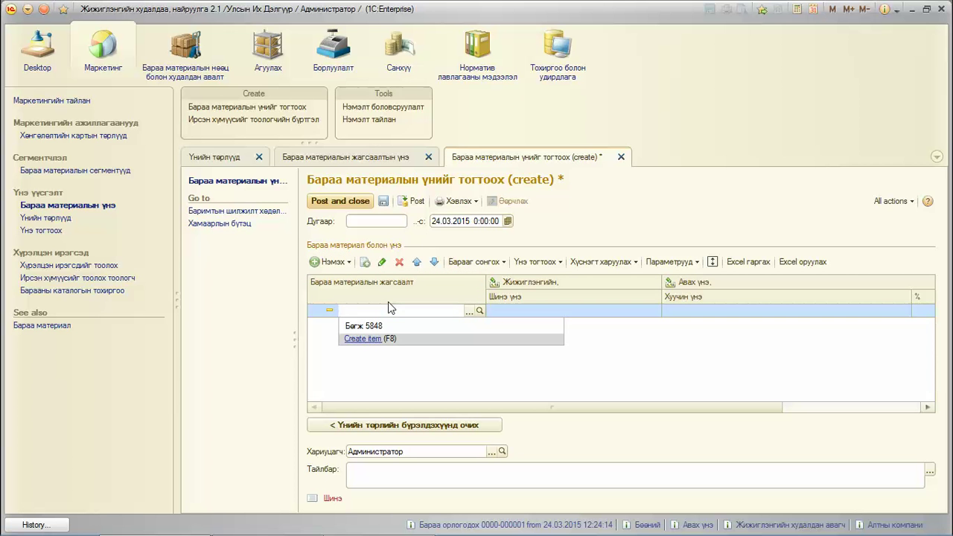
type("б")
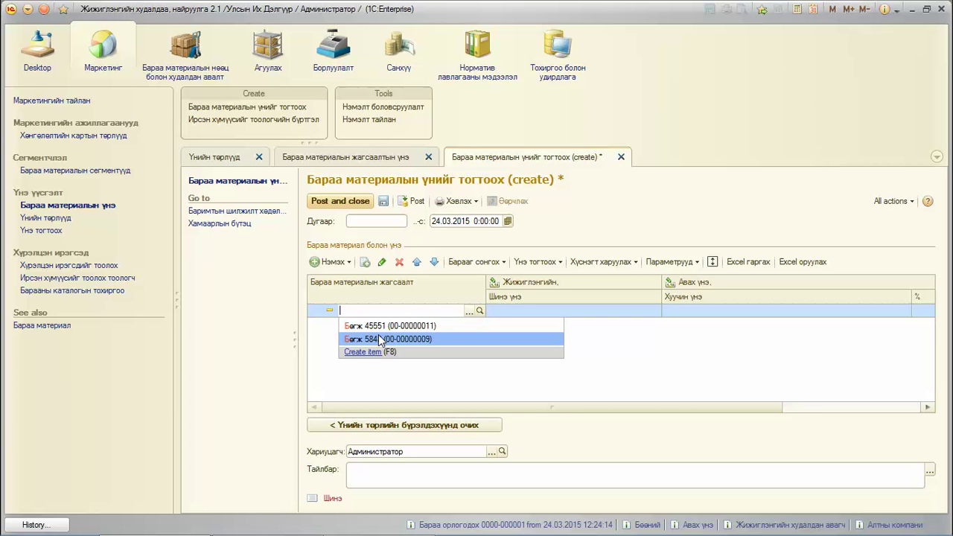
type("к")
key("BackSpace")
type("з")
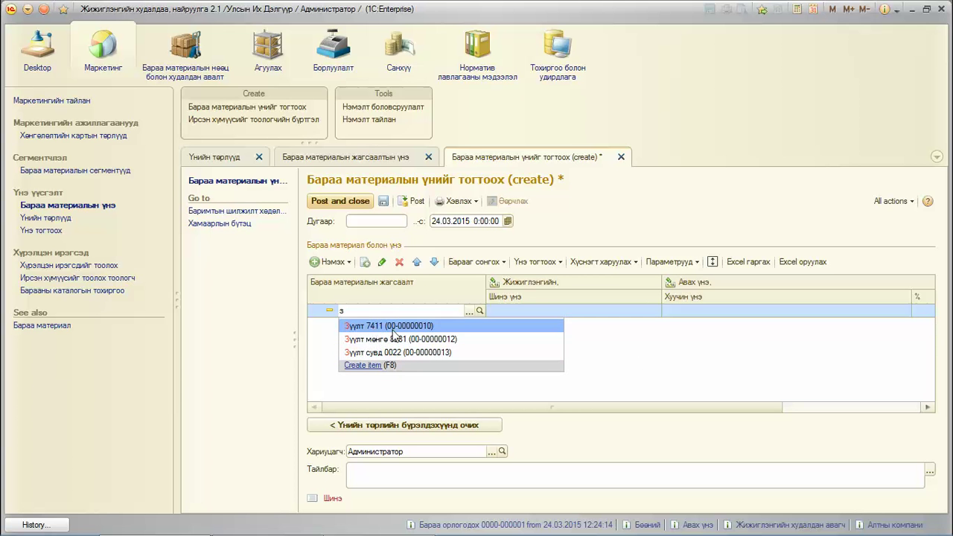
key("Escape")
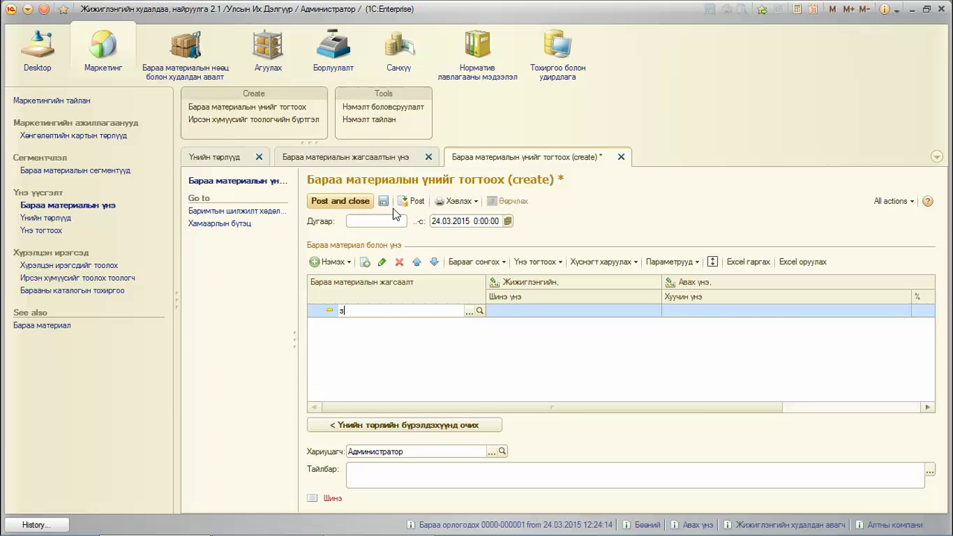
Cancel the item edit and close the new price-setting document without saving it
key("Escape")
left_click(621, 159)
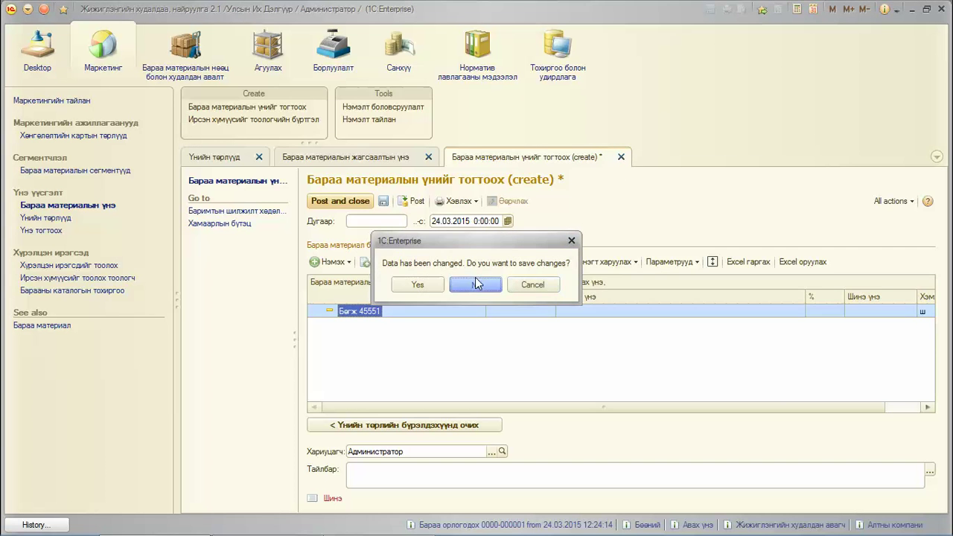
left_click(476, 283)
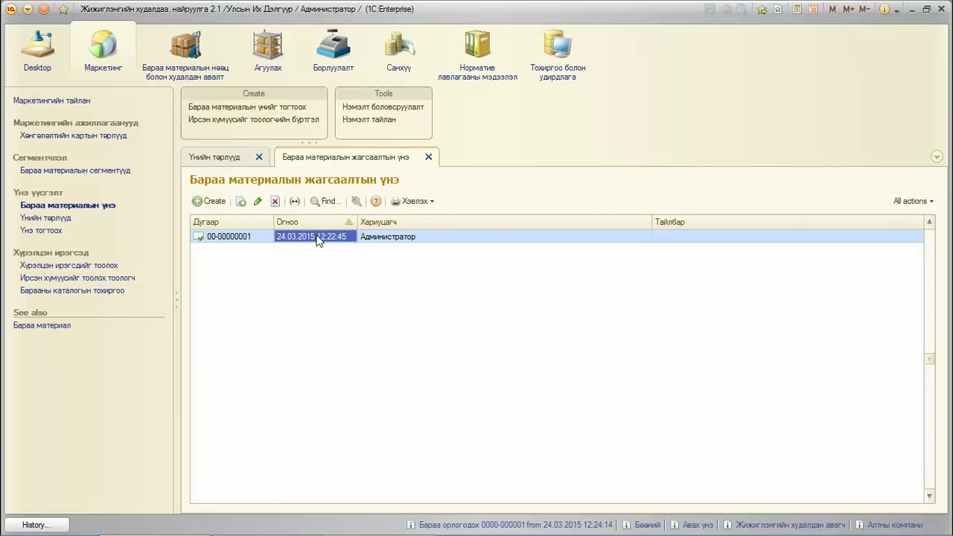
Reopen the existing 24.03.2015 price document to review its item prices, and close it again
double_click(318, 236)
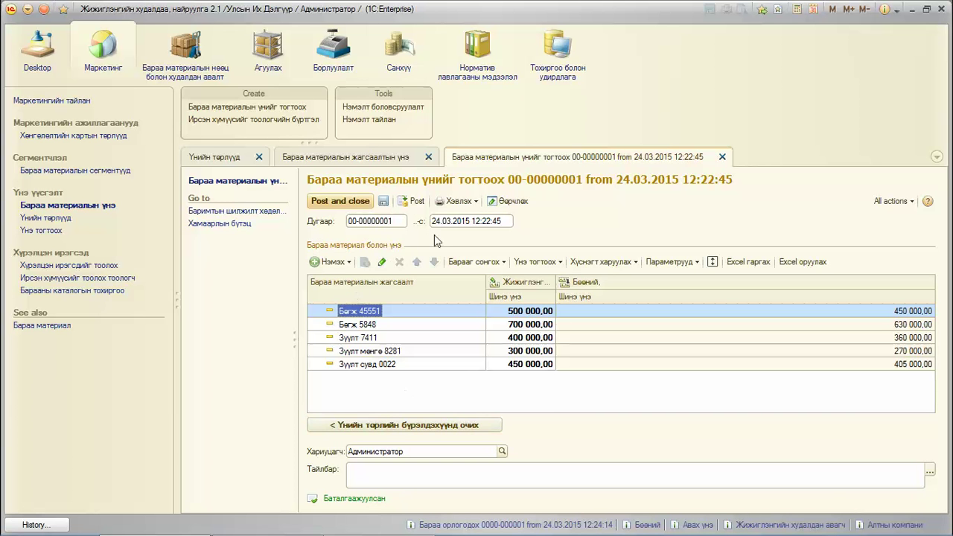
left_click(721, 157)
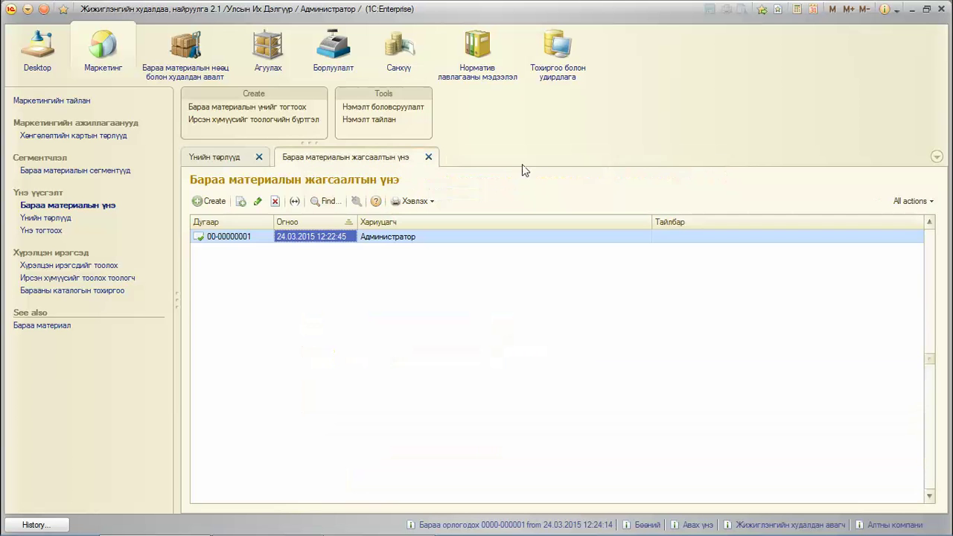
left_click(240, 238)
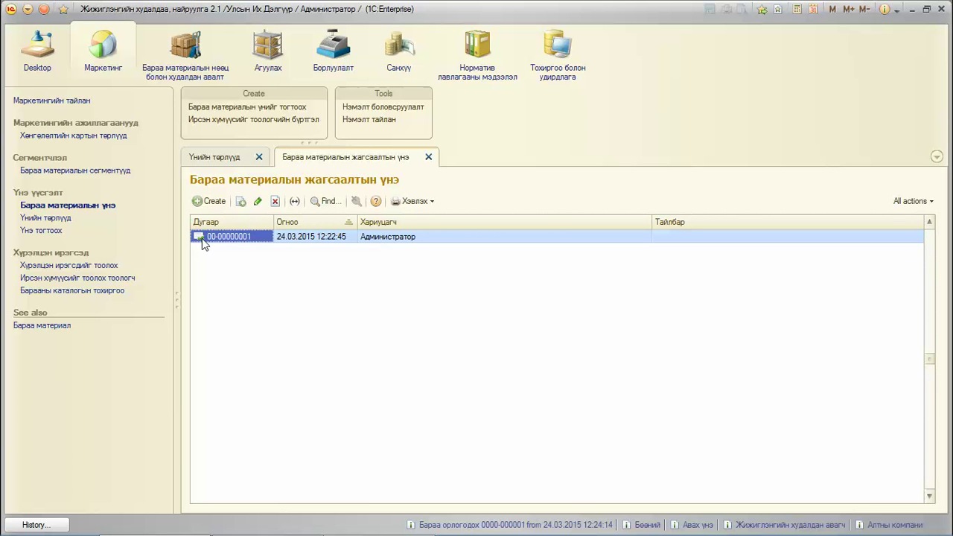
left_click(320, 237)
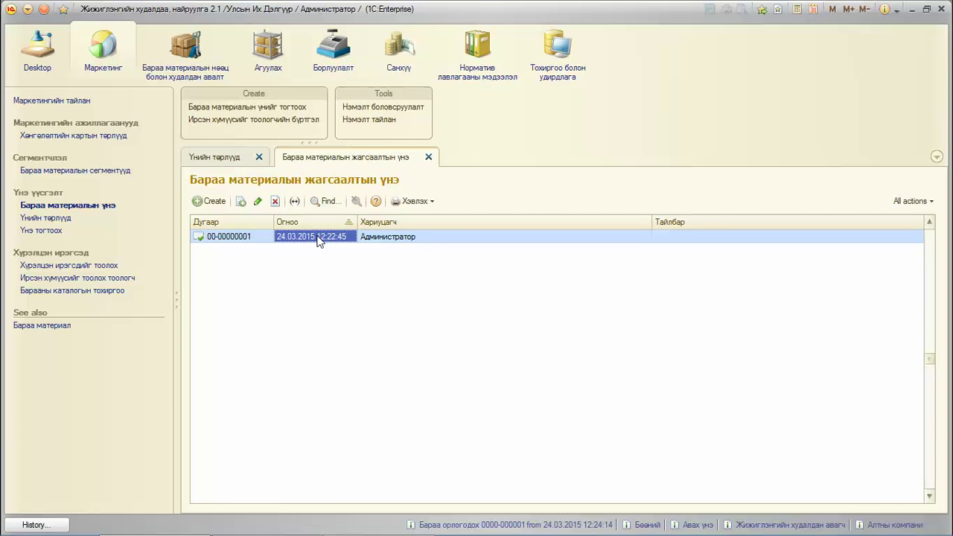
Try to save a new Бараа материалын үнийг тогтоох document without any items, and close it
left_click(213, 201)
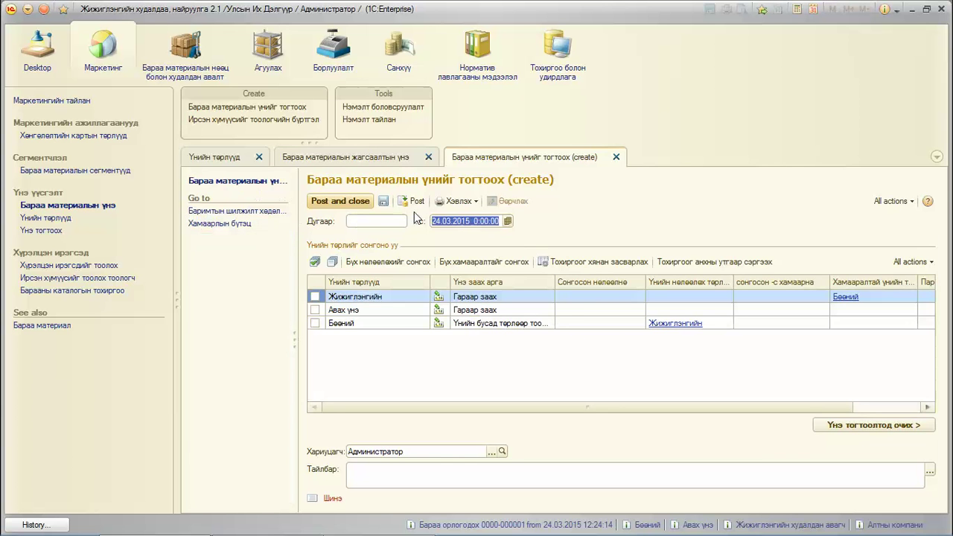
left_click(384, 202)
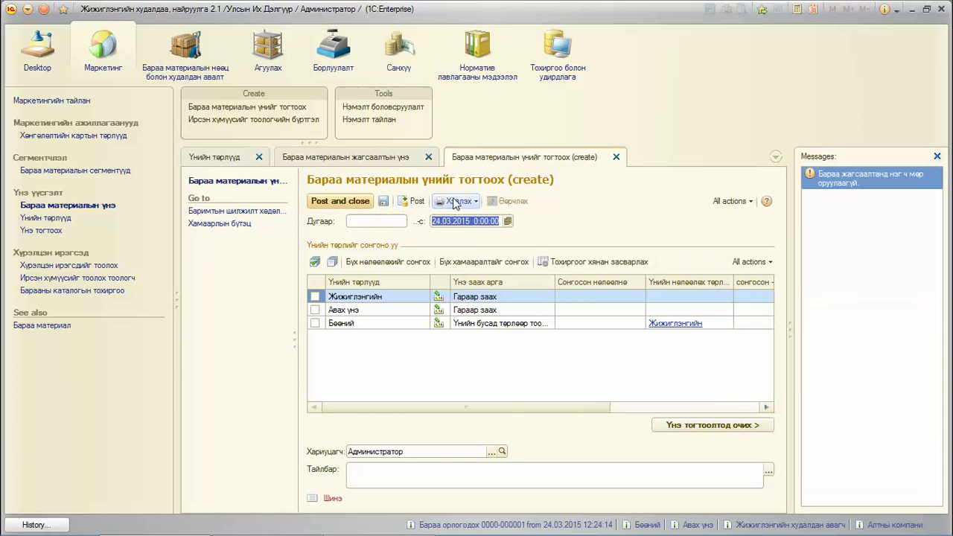
left_click(937, 157)
left_click(619, 156)
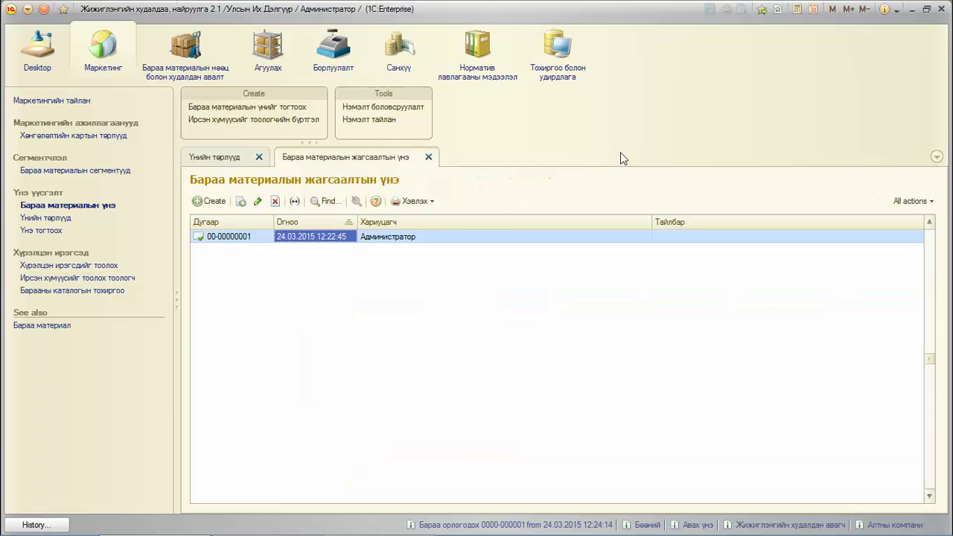
Close both price lists, open Бараа хүлээн авах from Бараа материалын нөөц болон худалдан авалт, and check the Бэлтгэн нийлүүлэгчид list
left_click(429, 157)
left_click(259, 158)
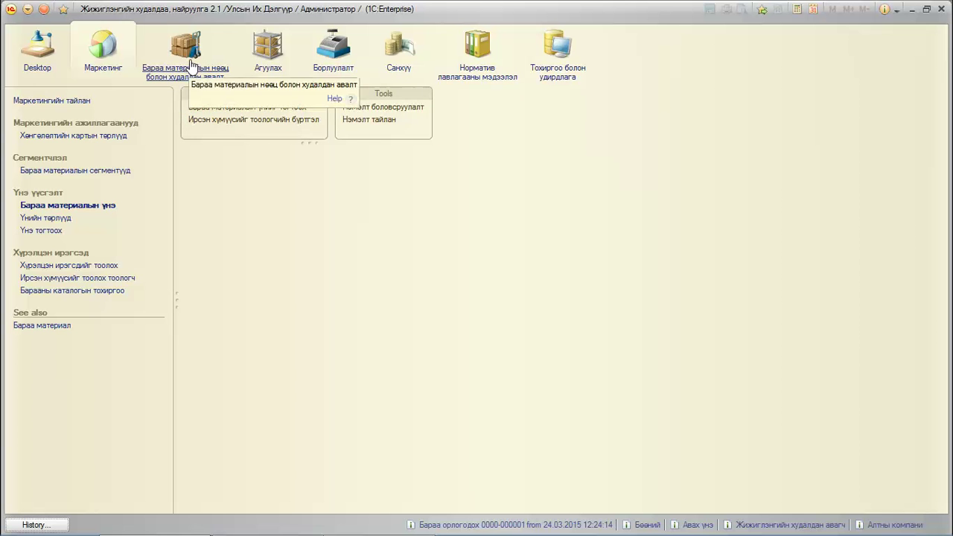
left_click(192, 66)
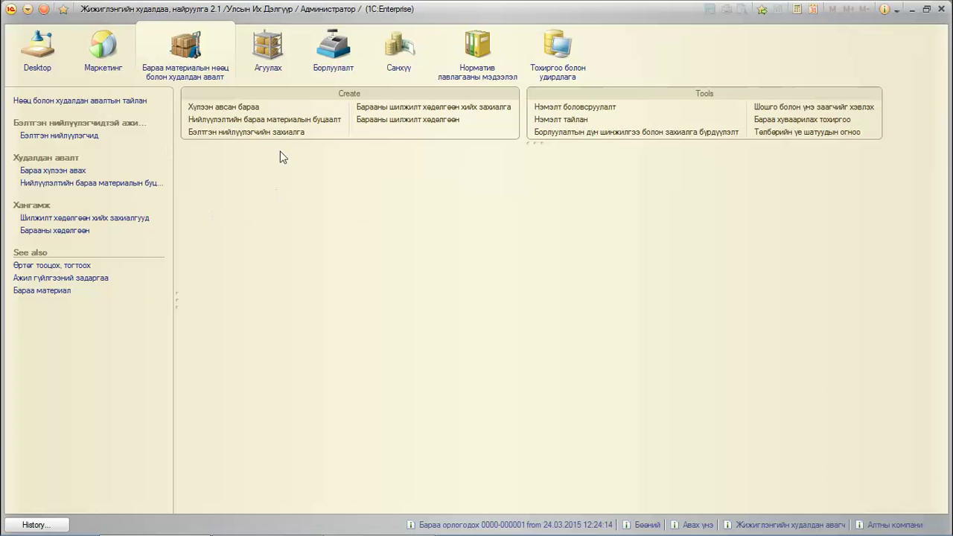
left_click(74, 171)
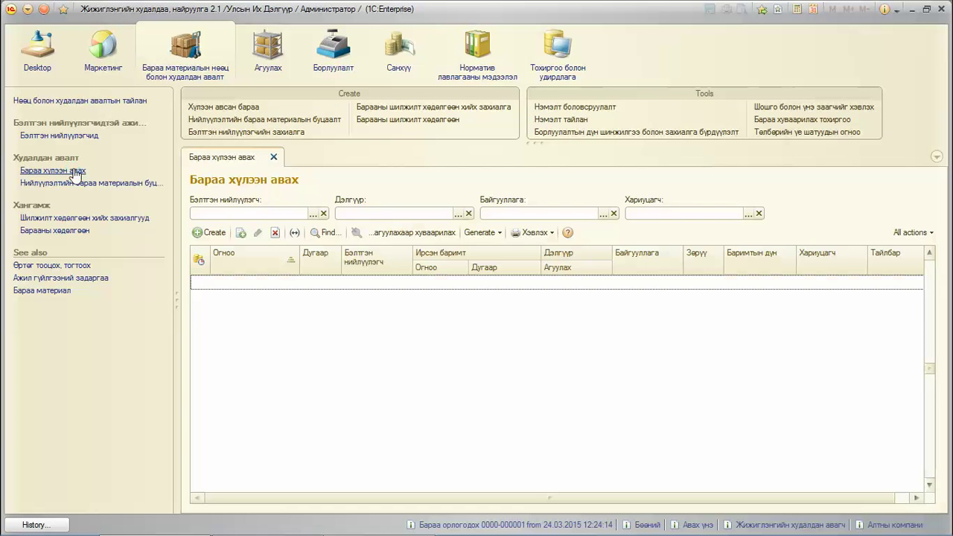
left_click(64, 135)
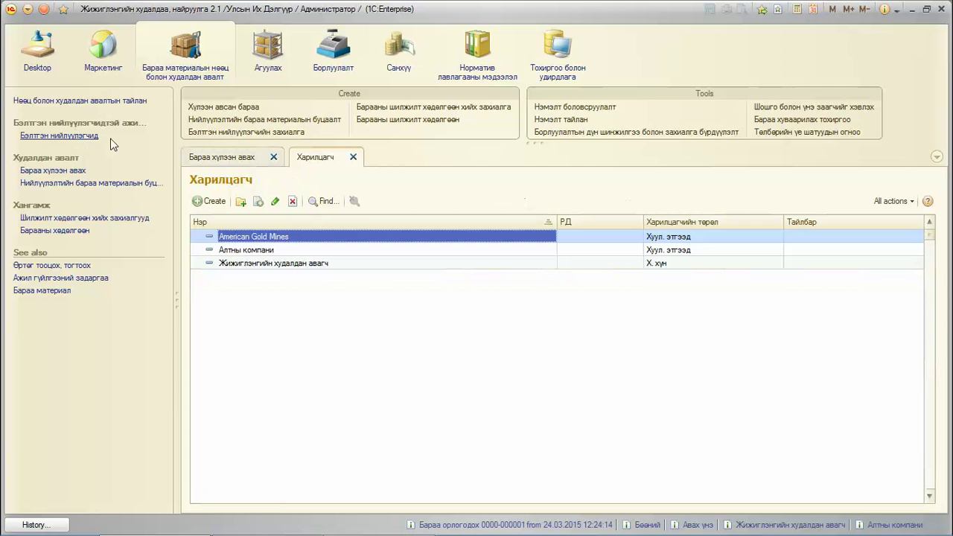
left_click(354, 157)
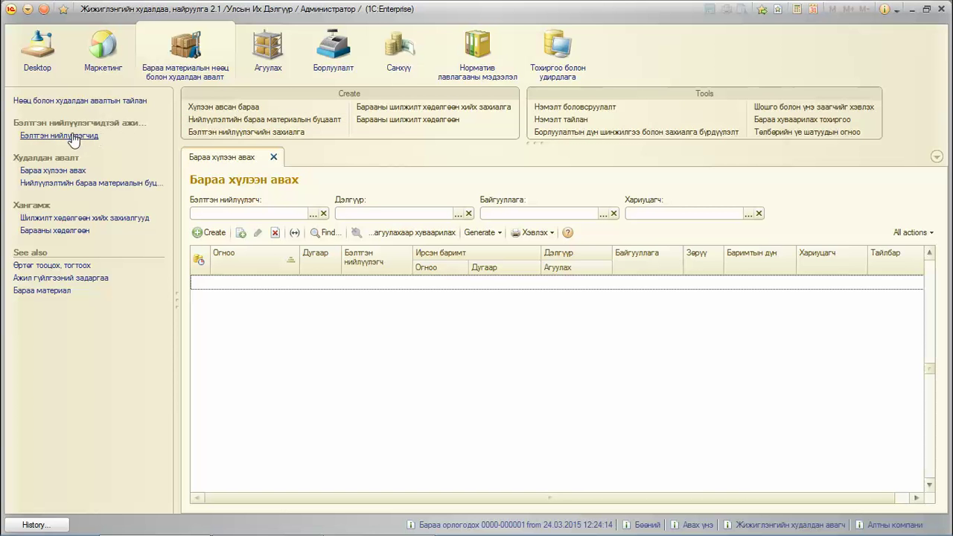
Create a new Хүлээн авсан бараа document with American Gold Mines as the supplier
left_click(210, 232)
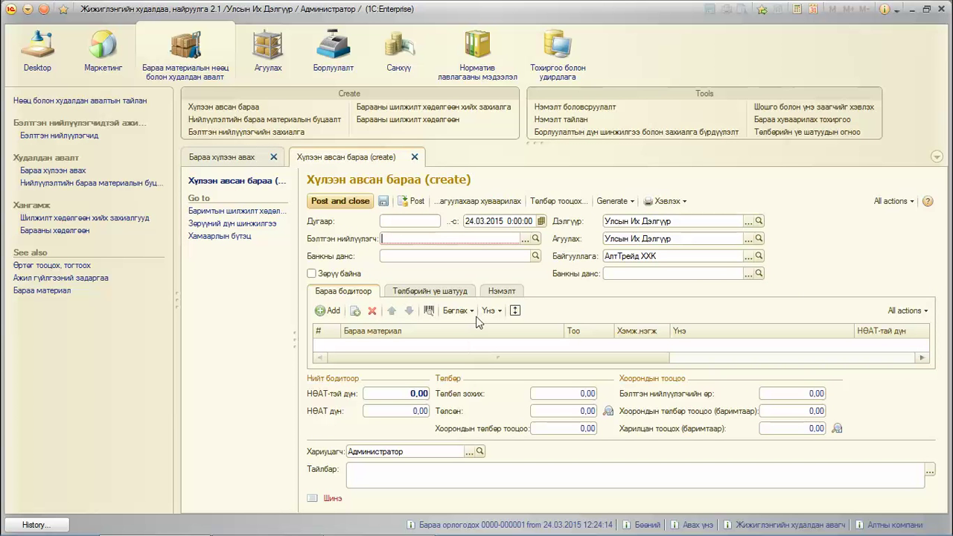
left_click(525, 240)
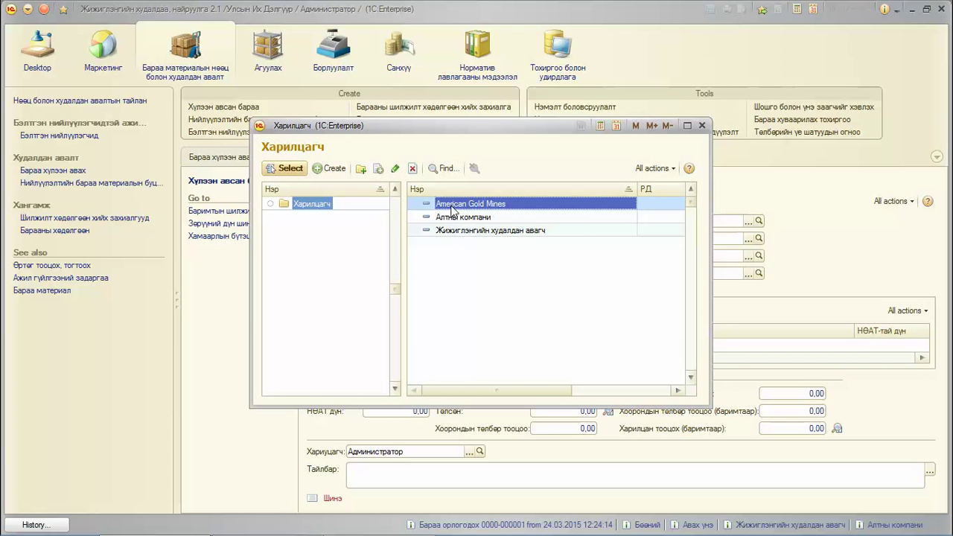
double_click(453, 209)
left_click(457, 253)
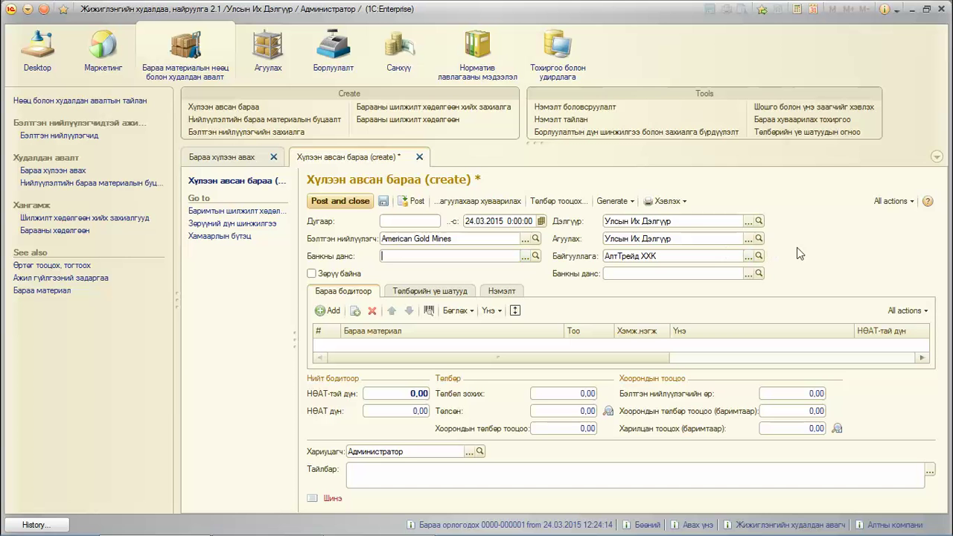
left_click(569, 254)
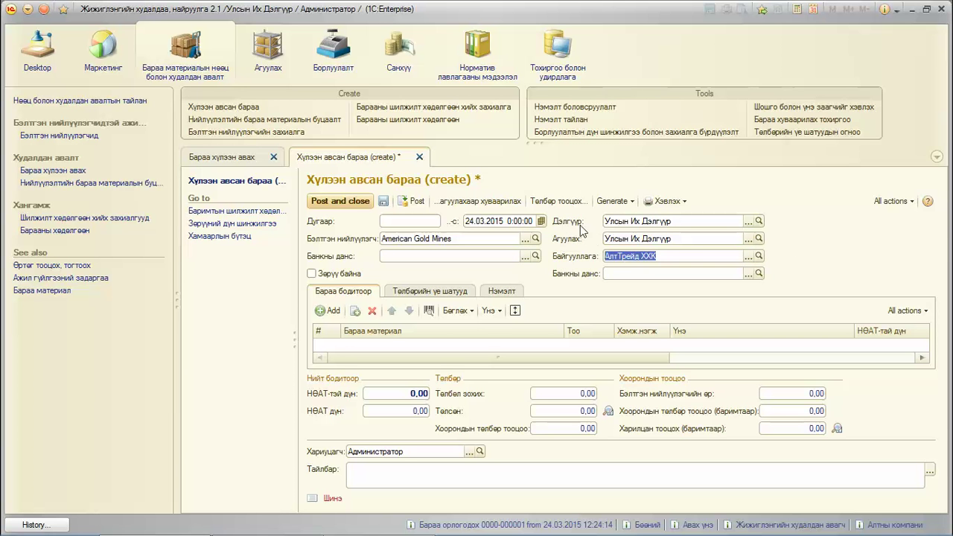
Enlarge the goods table of the receipt and add a row for the item Бөгж 45551
left_click(514, 311)
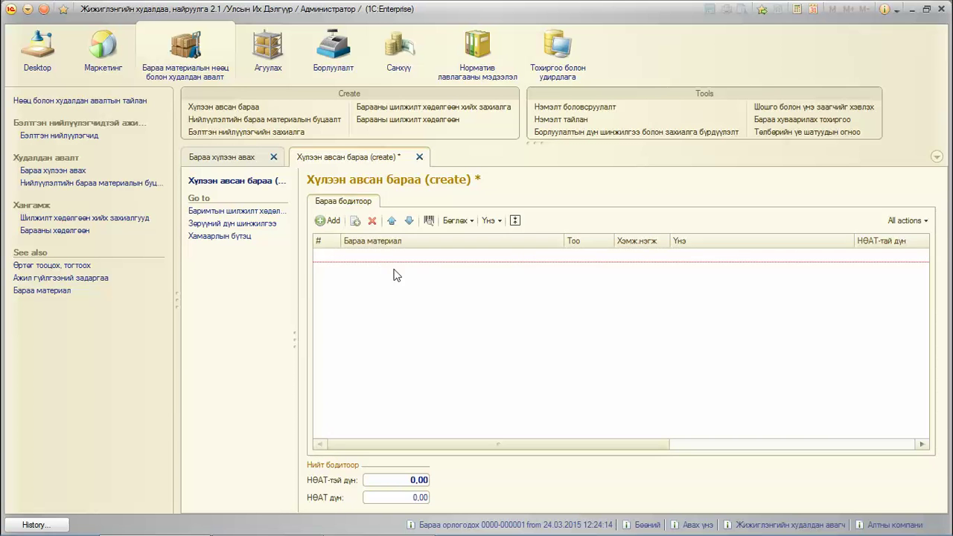
left_click(332, 222)
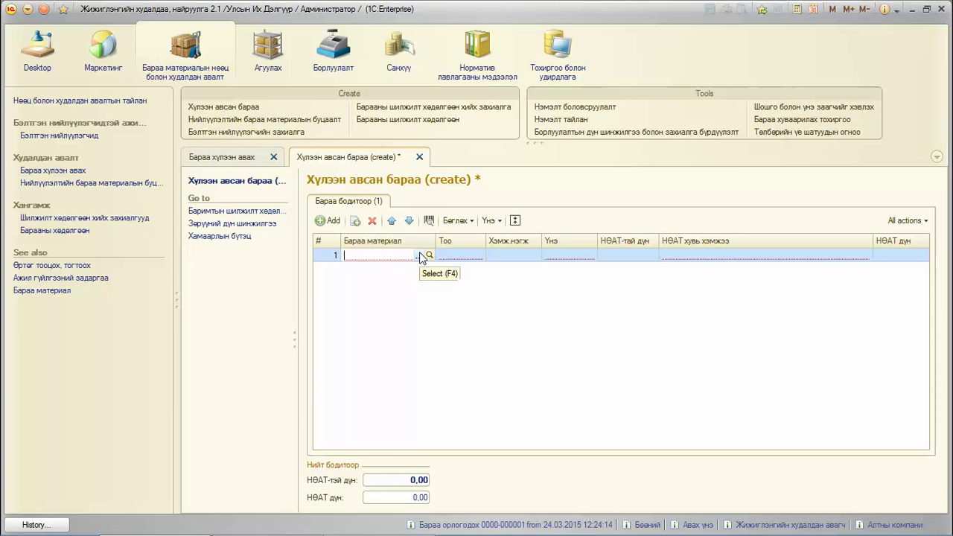
type("е")
key("BackSpace")
type("б")
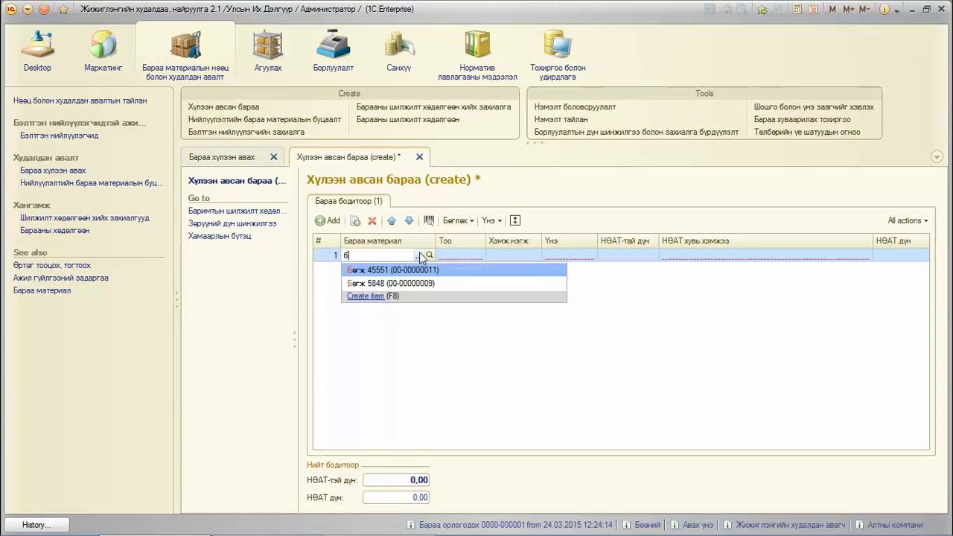
left_click(410, 269)
Set the Бөгж 45551 row's quantity to 45 and its price to 800000, and restore the full document view
left_click(452, 255)
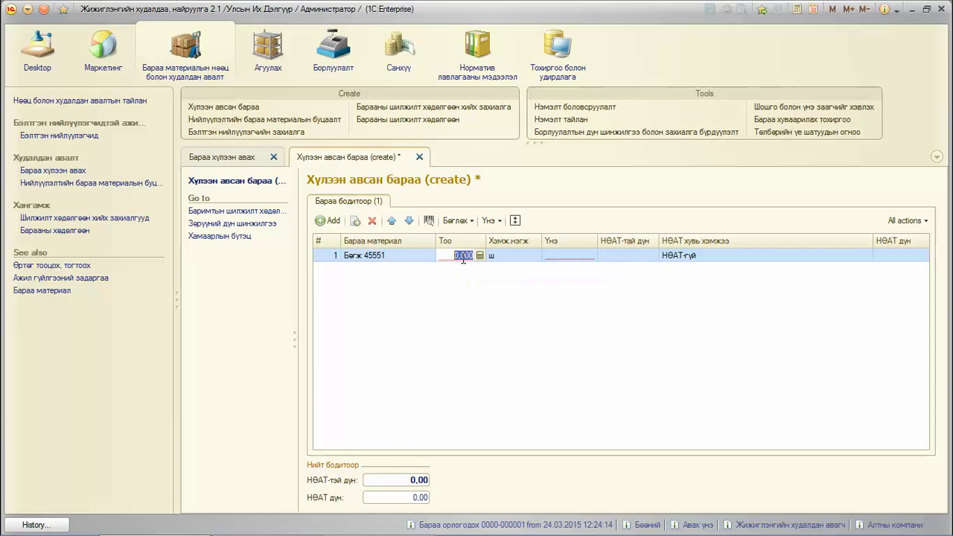
left_click_drag(449, 256, 482, 255)
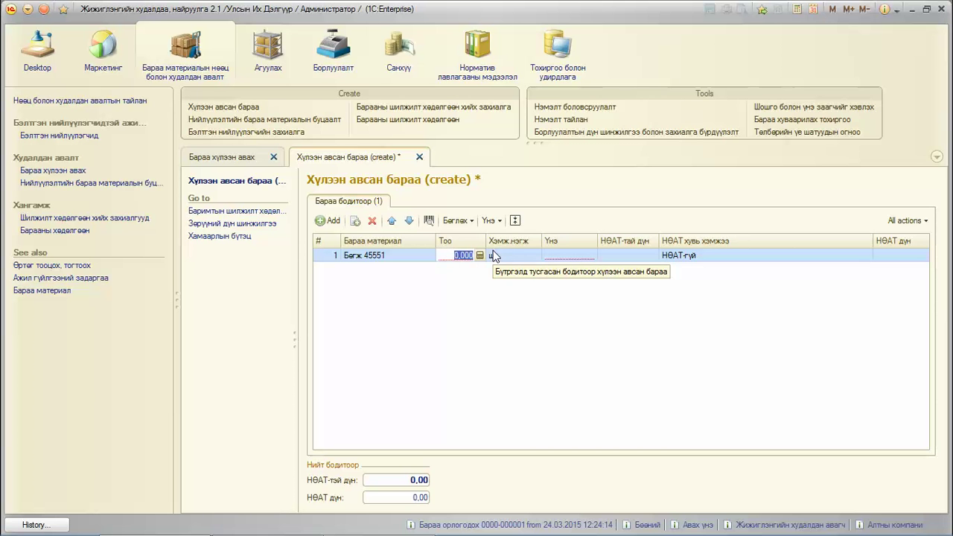
type("45")
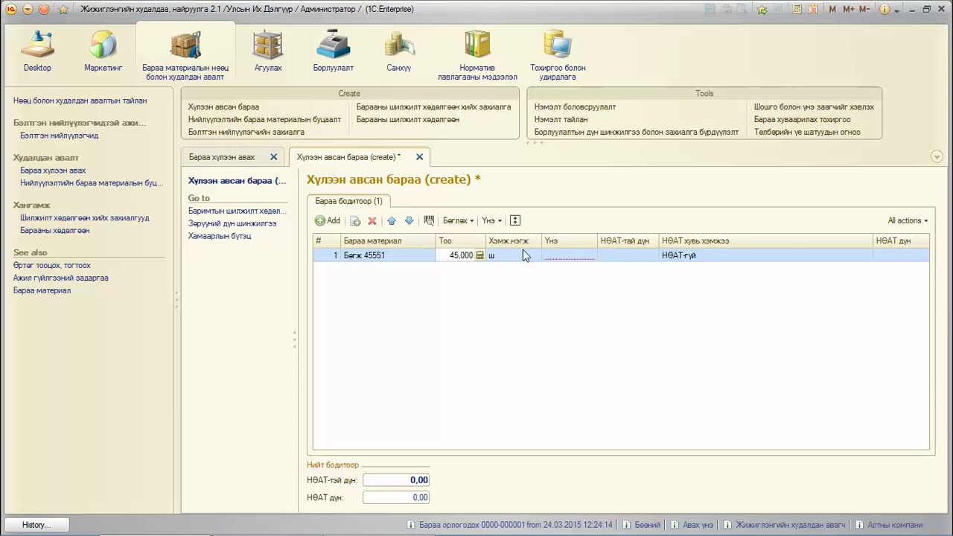
left_click(575, 255)
left_click_drag(572, 256, 592, 260)
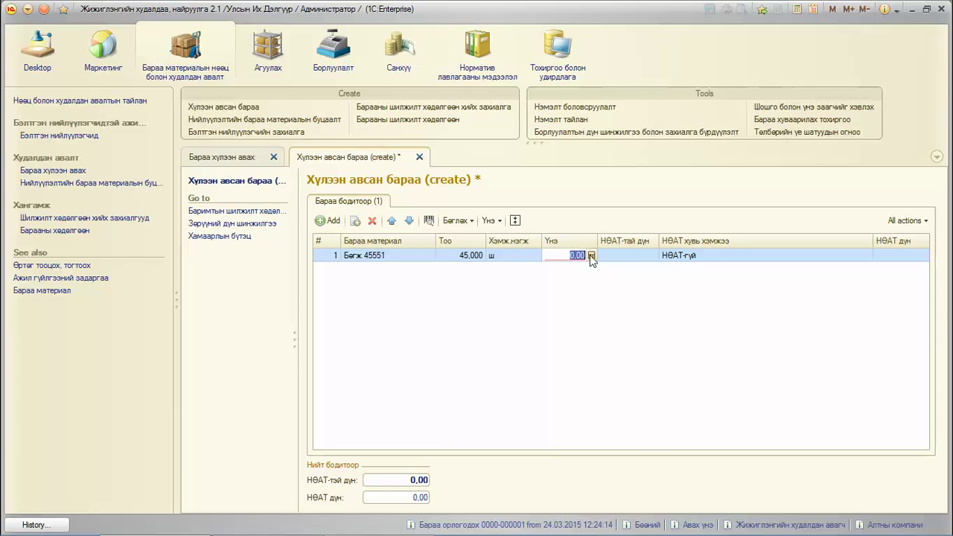
type("800000")
left_click(636, 295)
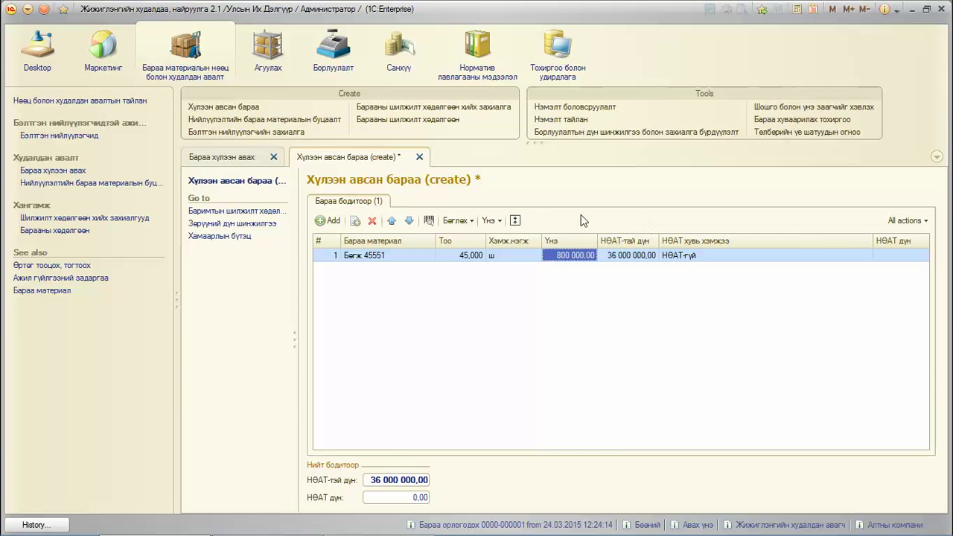
left_click(516, 221)
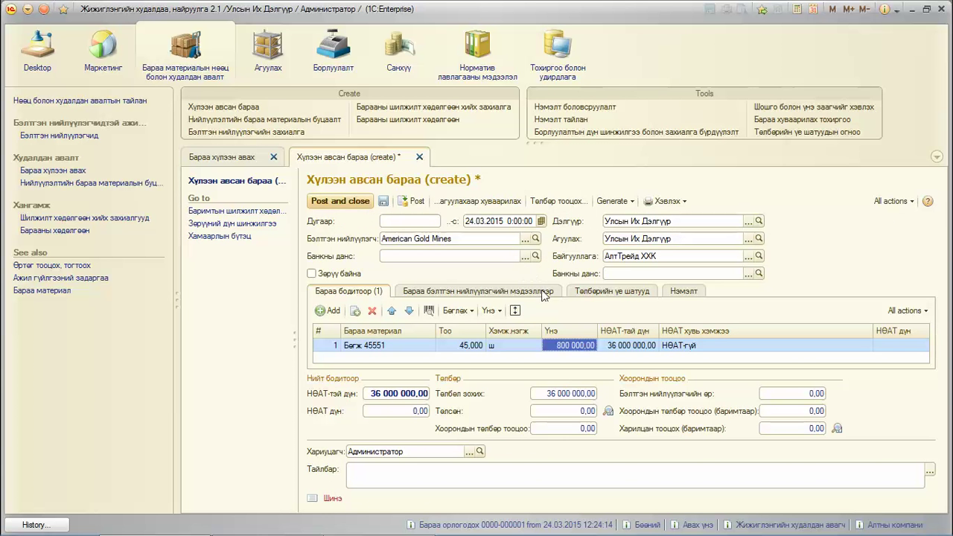
Review the receipt's supplier-data goods, payment stages and additional details, and return to its actual goods table
left_click(681, 293)
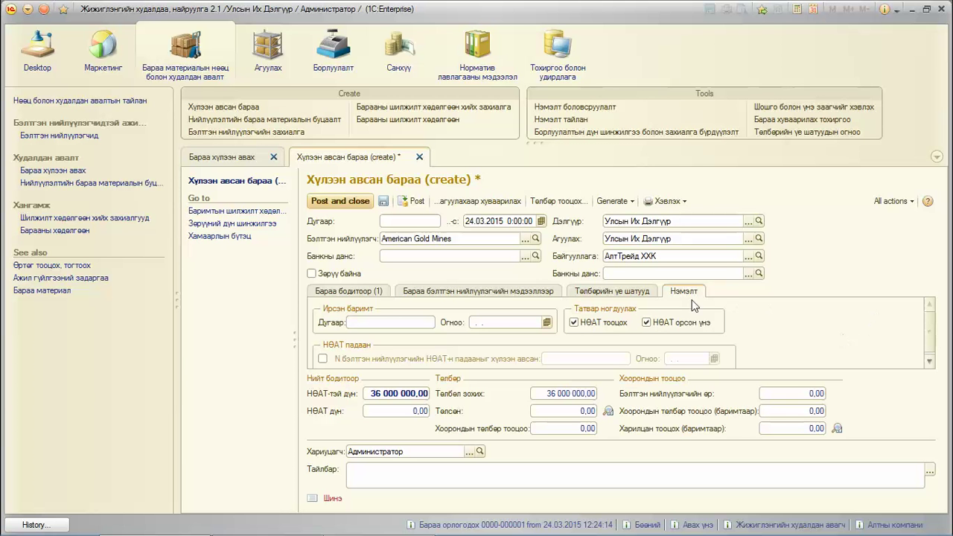
left_click(374, 294)
left_click(493, 294)
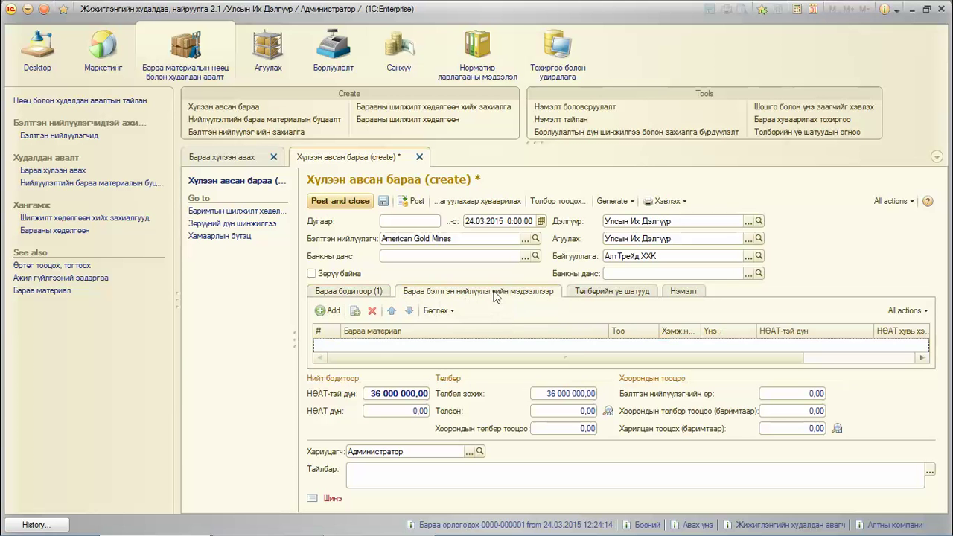
left_click(609, 290)
left_click(678, 292)
left_click(612, 290)
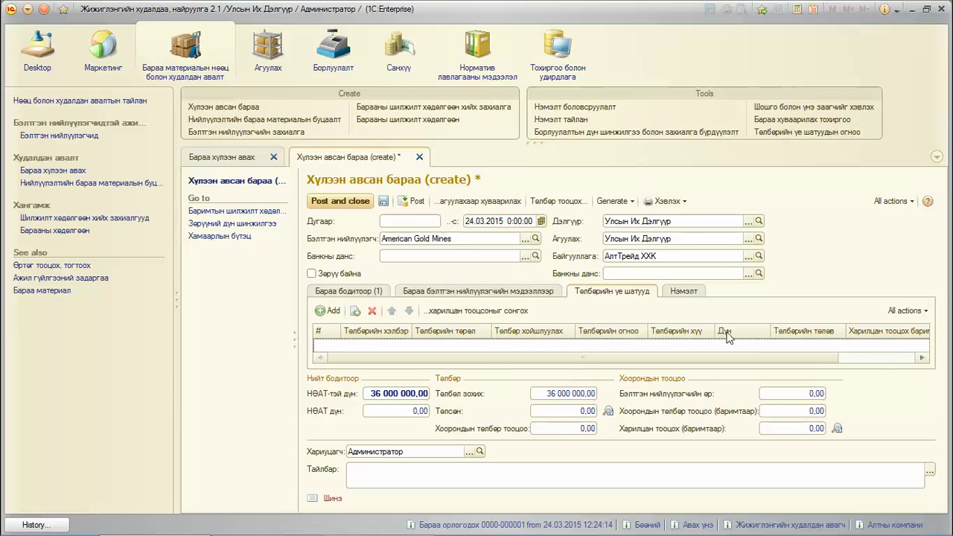
left_click(379, 293)
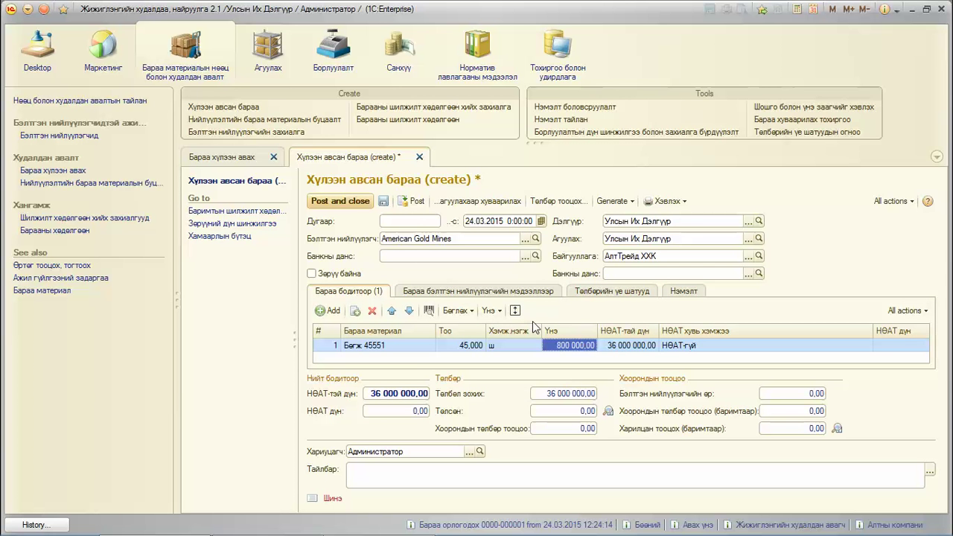
Post the Хүлээн авсан бараа receipt from American Gold Mines, keeping the document open
left_click(412, 201)
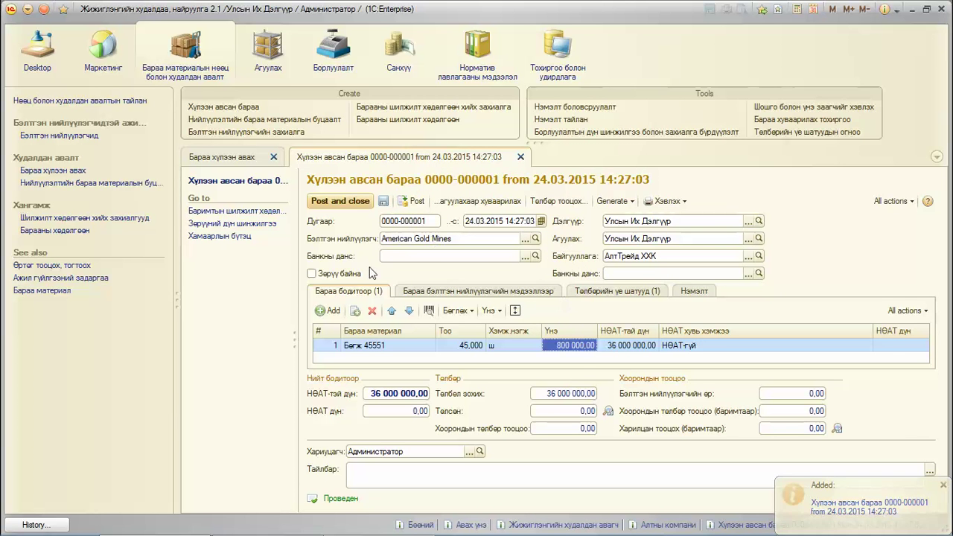
left_click(403, 347)
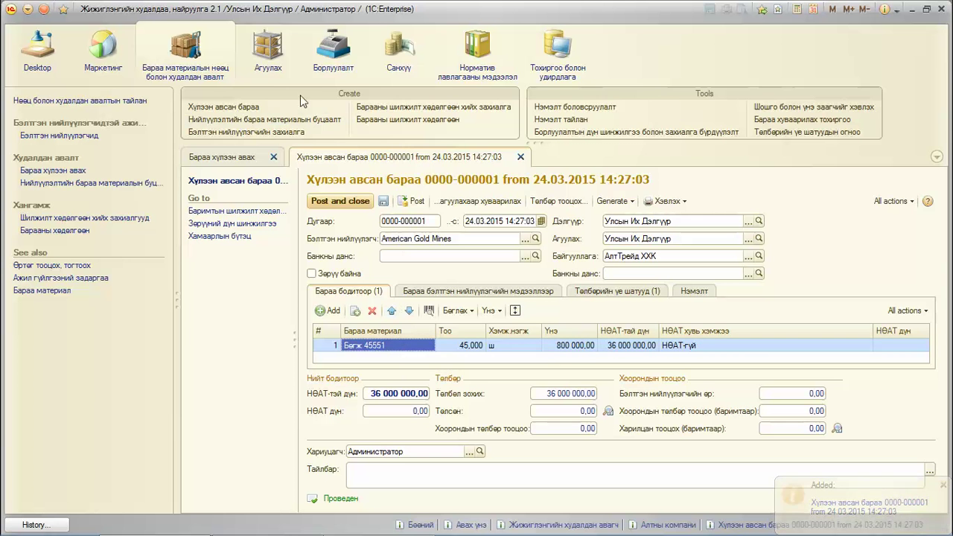
Generate the Агуулахын үлдэгдэл report from the warehouse reports and check the stock quantity of Бөгж 45551
left_click(266, 59)
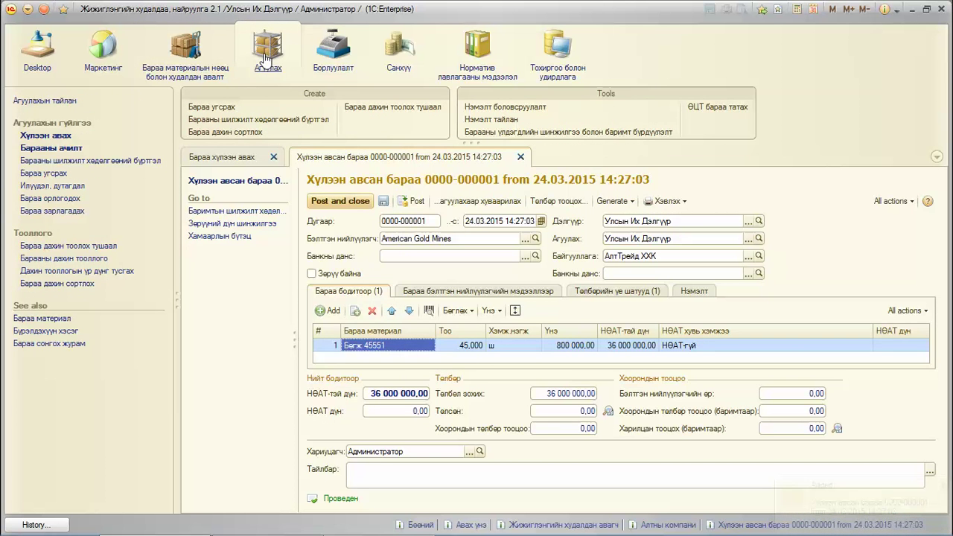
left_click(57, 101)
left_click(243, 310)
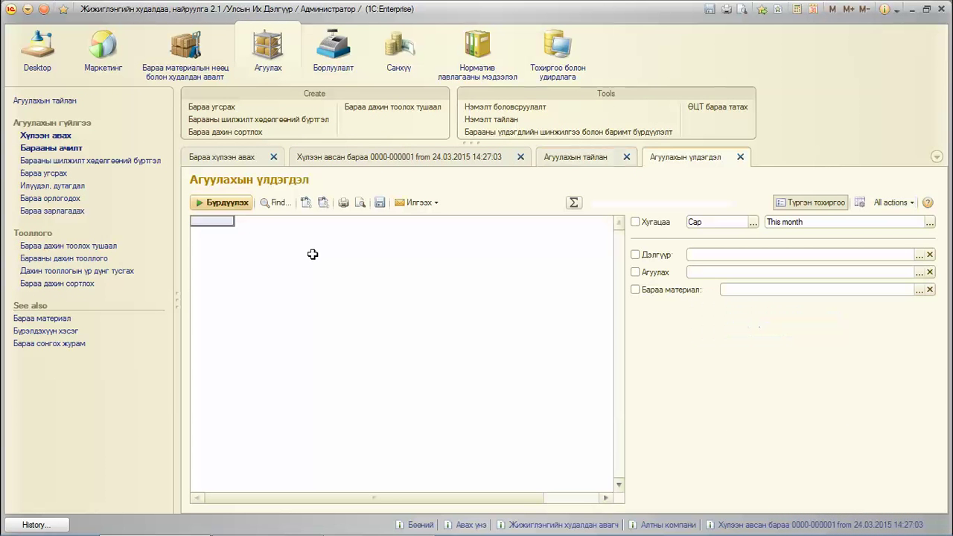
left_click(240, 203)
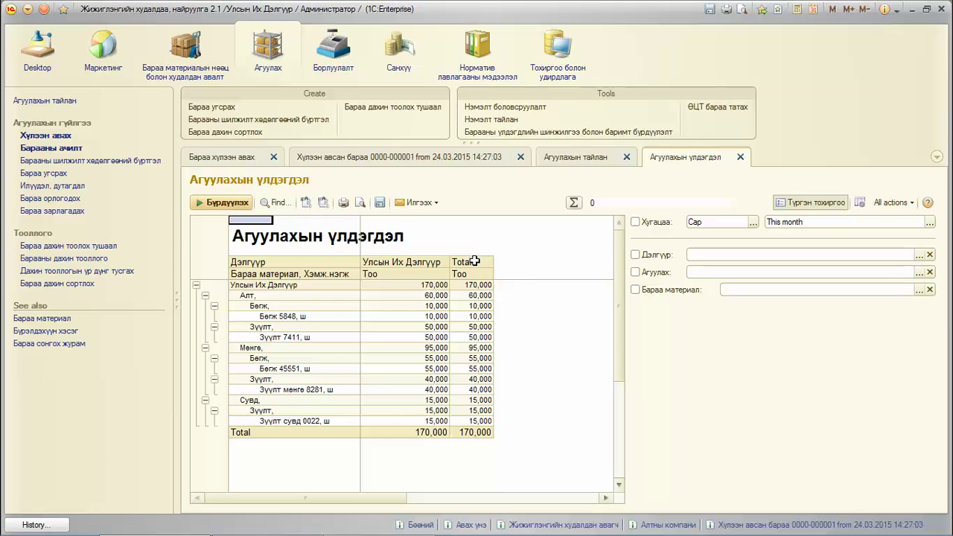
left_click(429, 377)
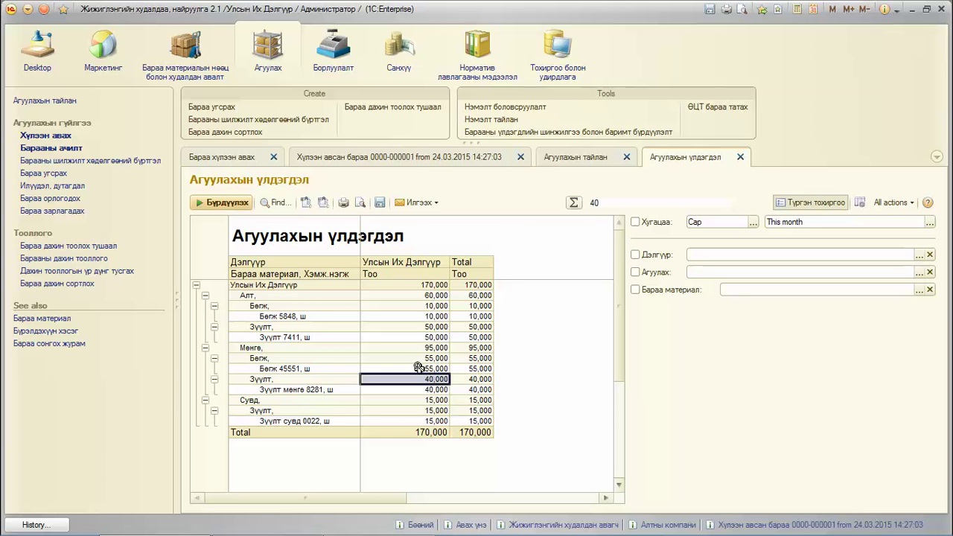
left_click(483, 368)
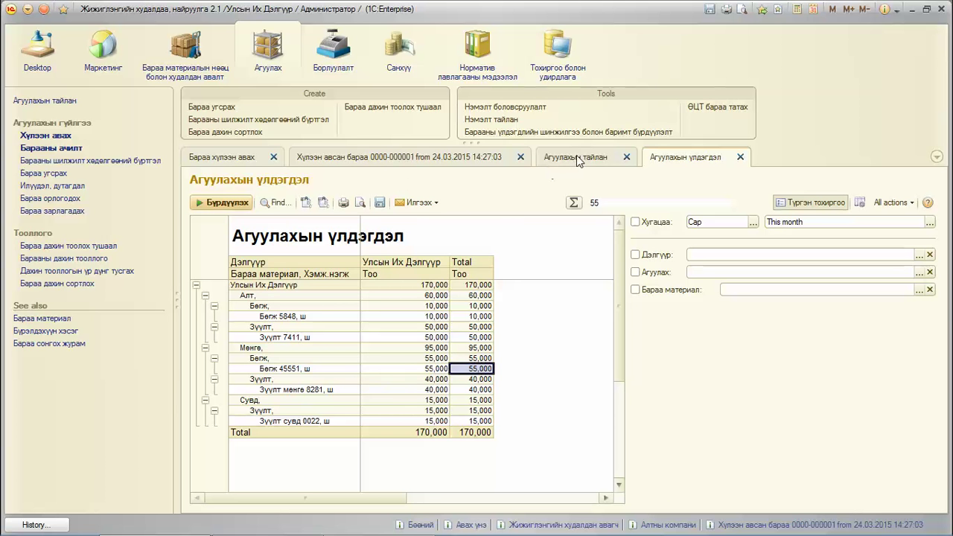
Compare the posted receipt with the Агуулахын үлдэгдэл report and close the Агуулахын тайлан list
left_click(418, 158)
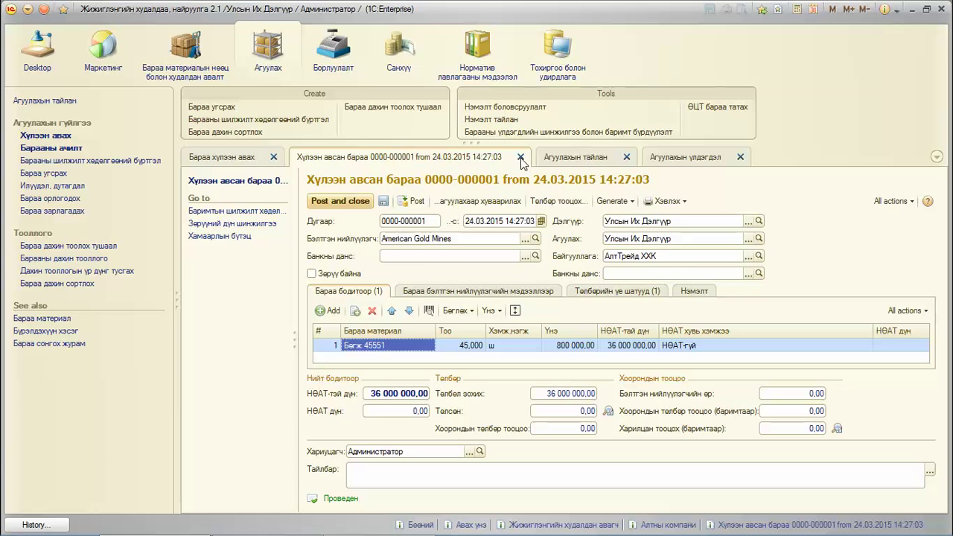
left_click(683, 161)
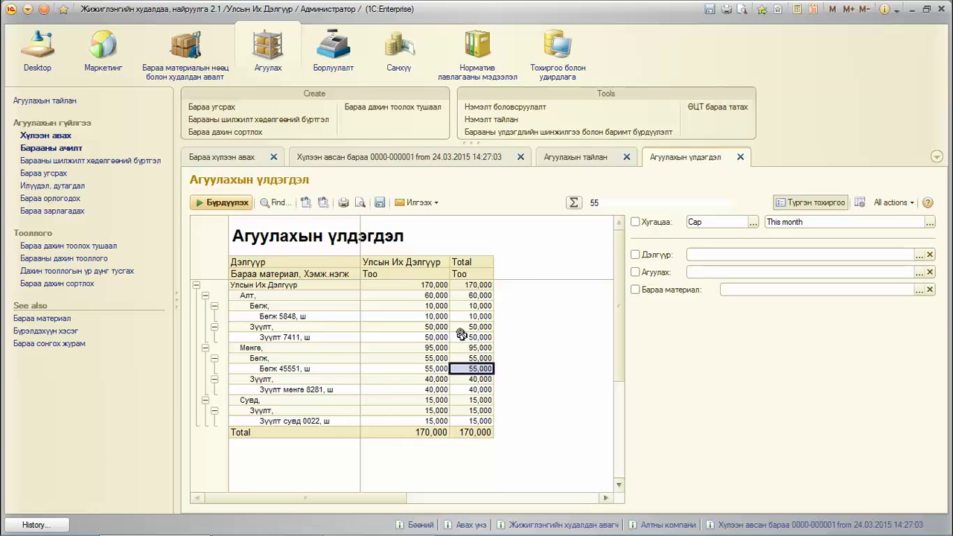
left_click(627, 157)
Generate a БЭЛЭН МӨНГӨНИЙ ЗАРЛАГЫН БАРИМТ document from the American Gold Mines receipt
left_click(432, 154)
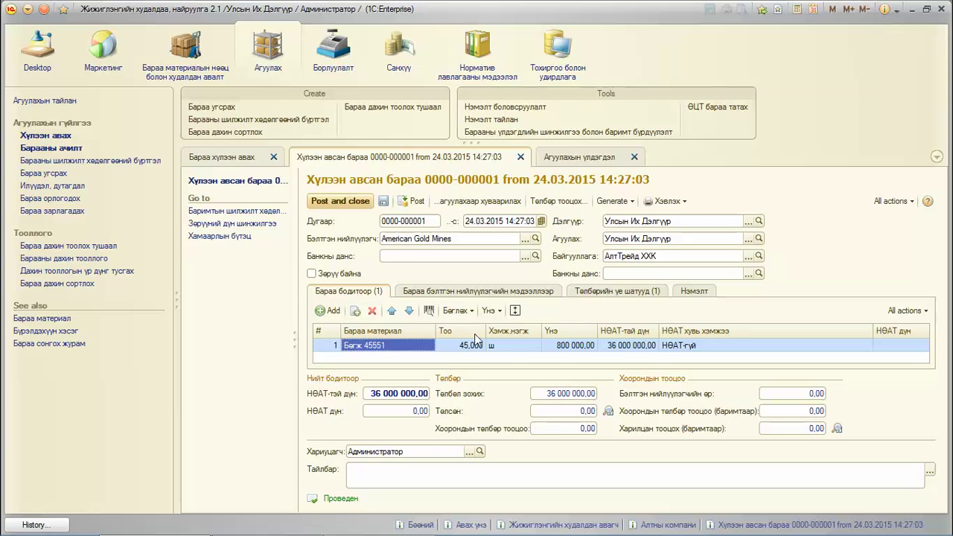
left_click(616, 201)
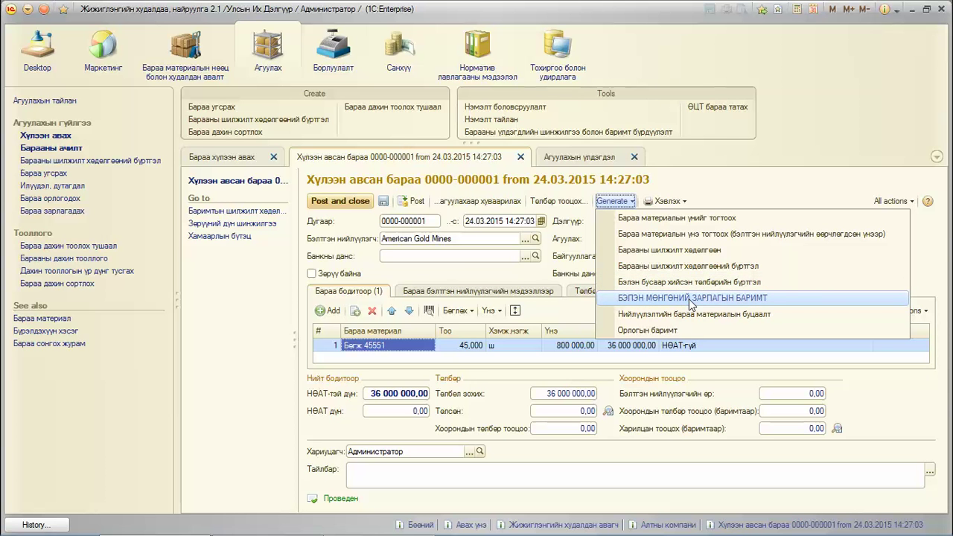
left_click(692, 300)
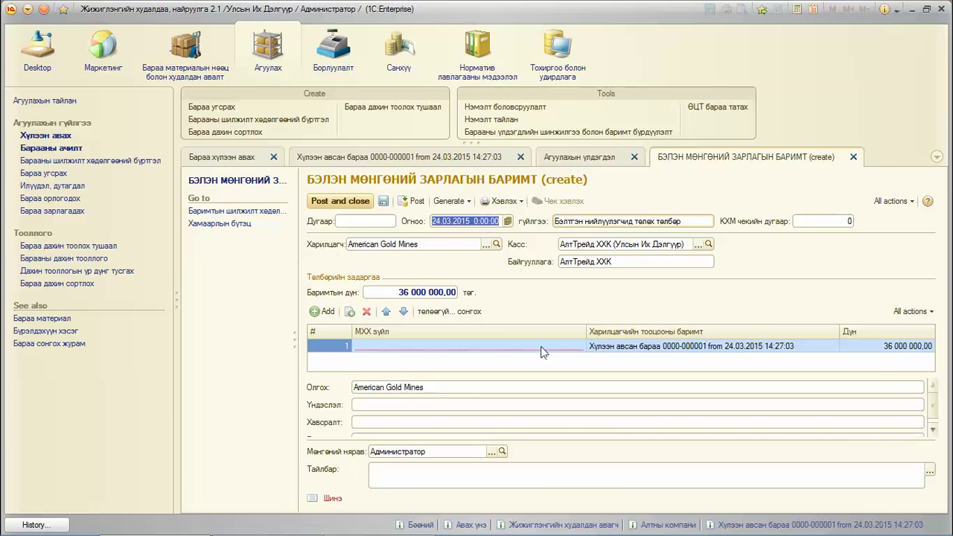
Assign a new cash flow item named Бэлтгэн нийлүүлэгчид төлөх төлбөр to the payment row, and post and close the cash expense document
left_click(566, 346)
left_click(568, 346)
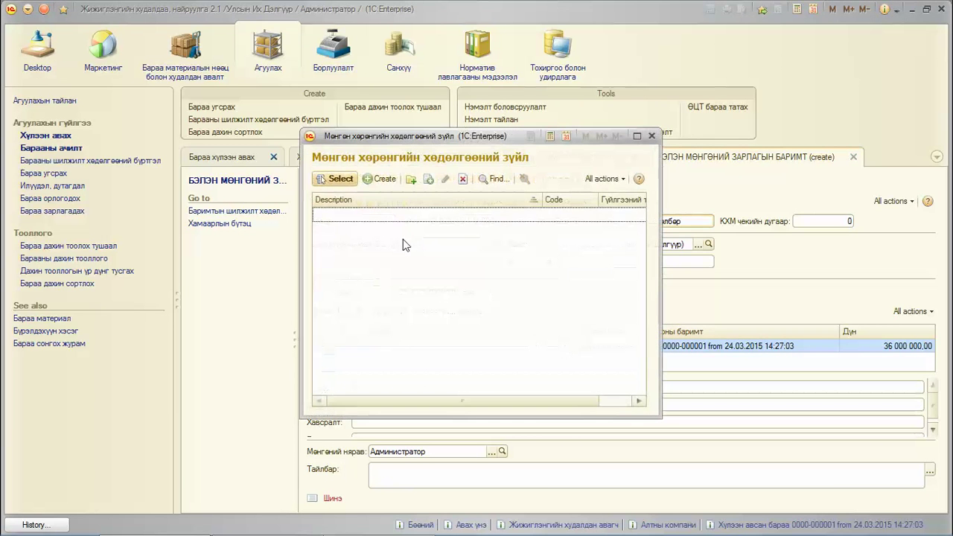
left_click(379, 179)
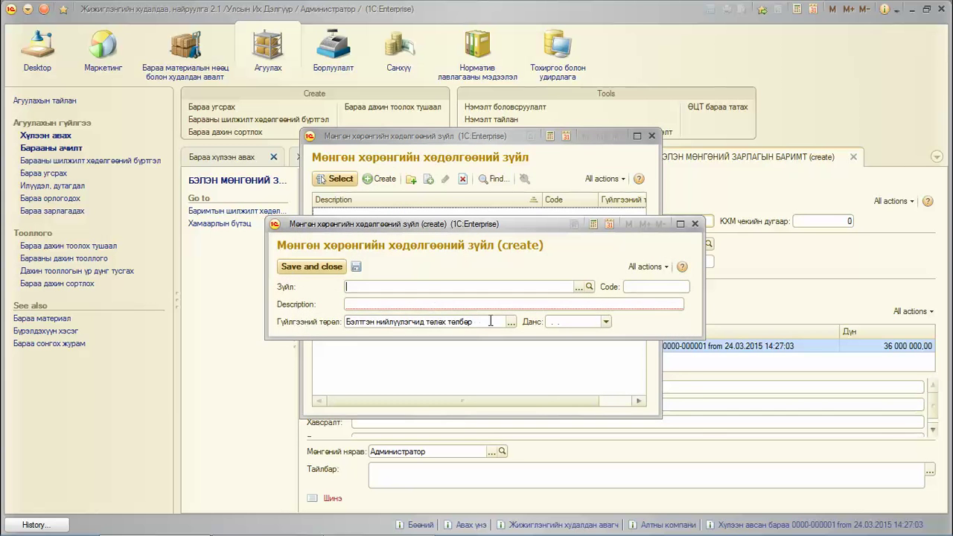
triple_click(484, 322)
key("ctrl+c")
left_click(418, 303)
key("ctrl+v")
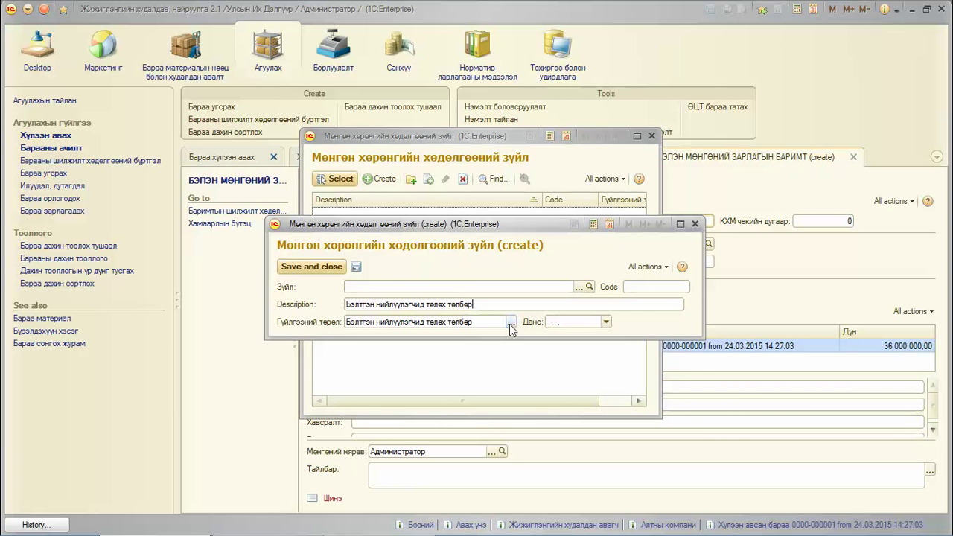
left_click_drag(475, 304, 342, 304)
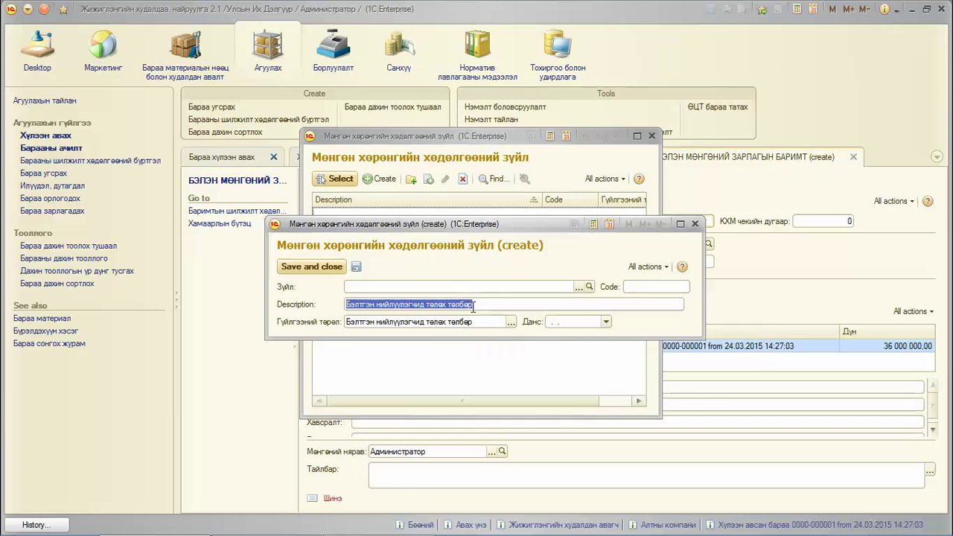
left_click(477, 305)
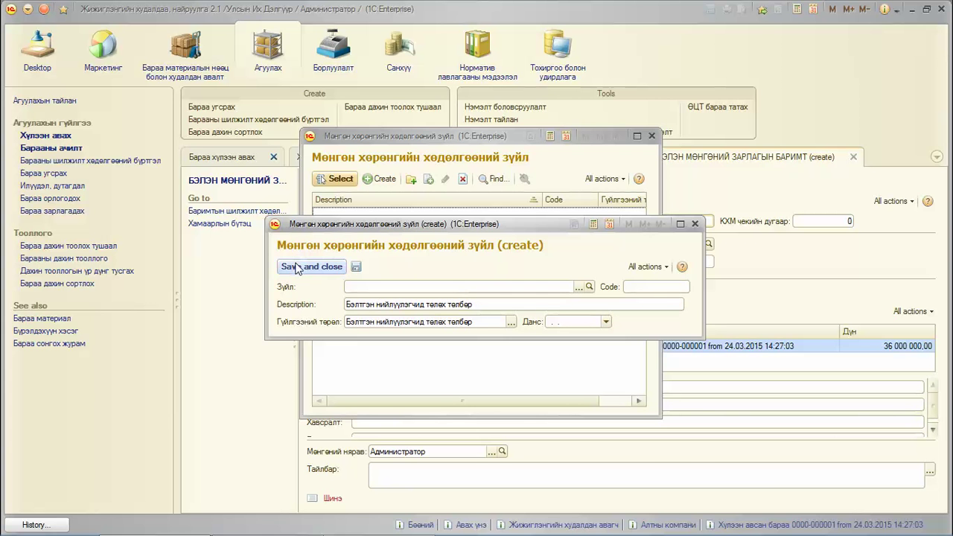
left_click(297, 268)
left_click(340, 179)
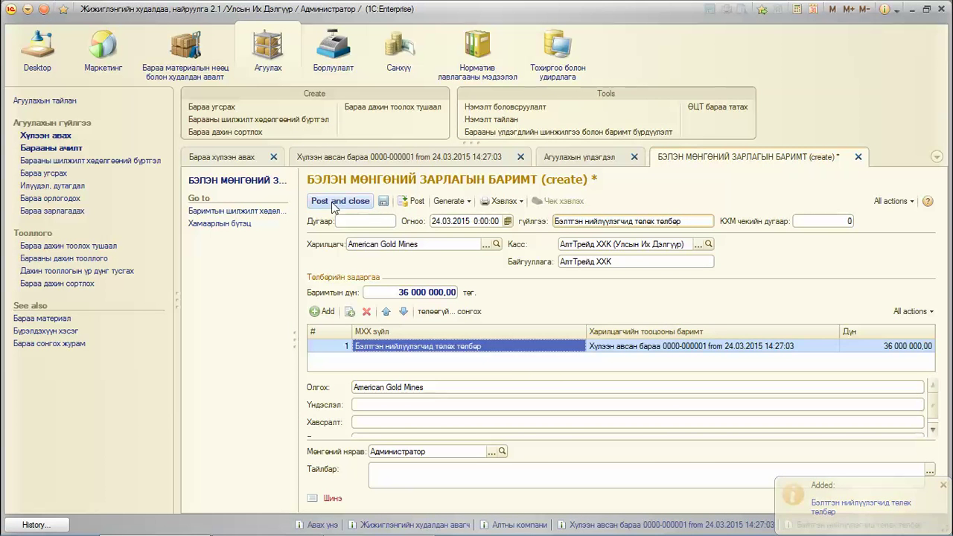
left_click(335, 201)
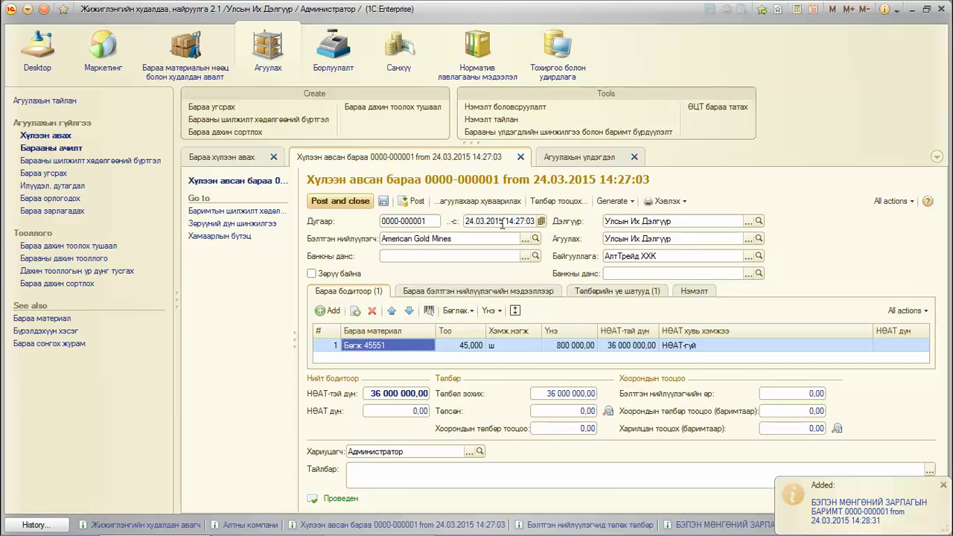
Close and reopen the receipt from the Бараа хүлээн авах list, review its payment stage status, and close it
left_click(521, 157)
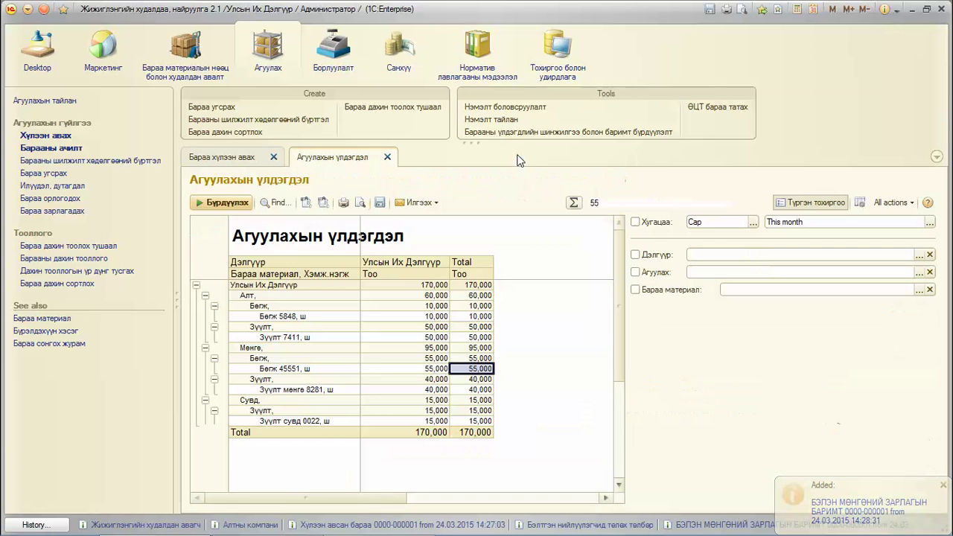
left_click(244, 157)
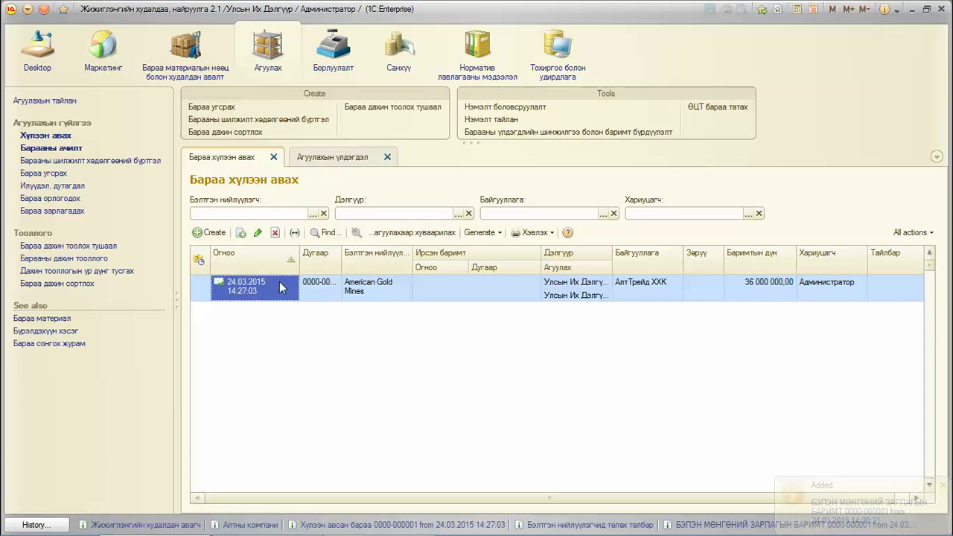
double_click(227, 284)
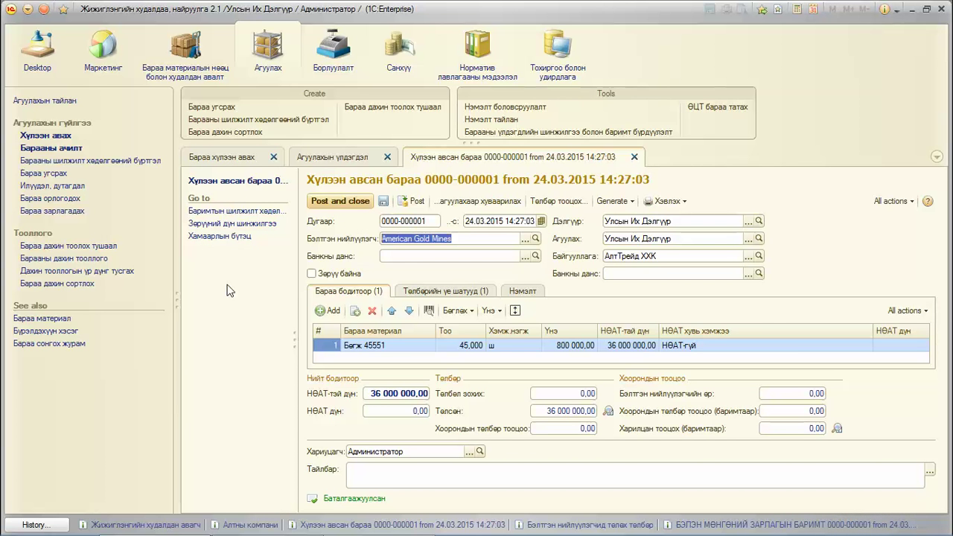
left_click(446, 291)
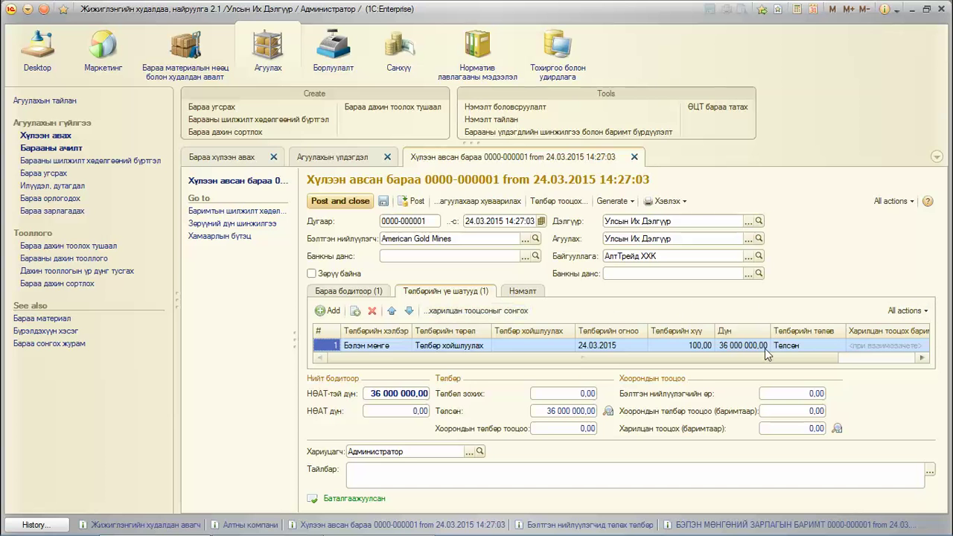
left_click(787, 346)
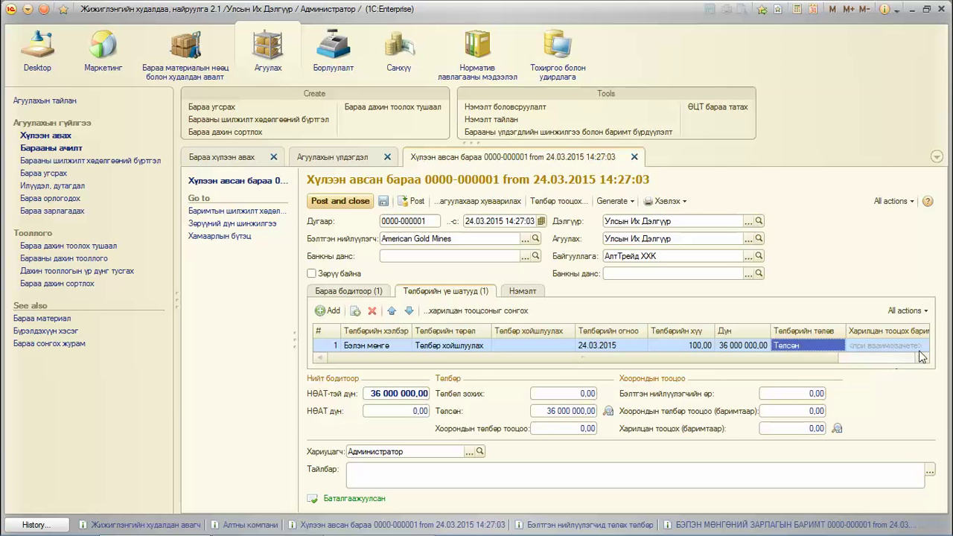
left_click(635, 157)
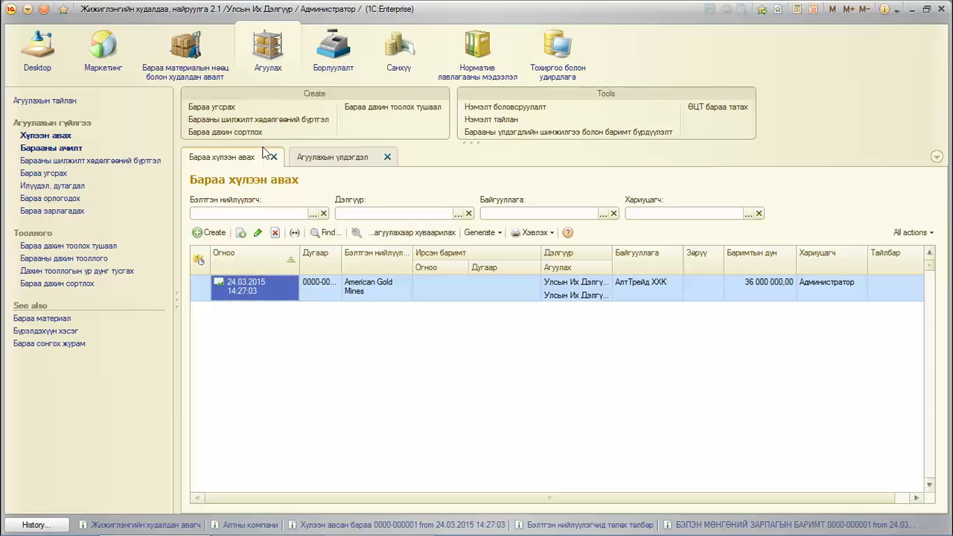
View the Барааны борлуулалт and КХМ-ийн чекүүд lists in the sales section and start a new Бараа борлуулалт document
left_click(350, 60)
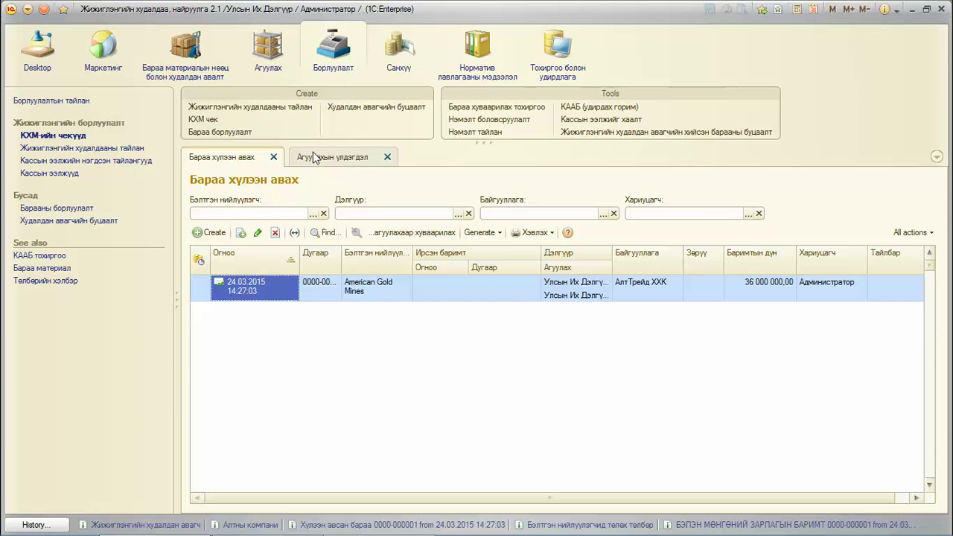
left_click(70, 211)
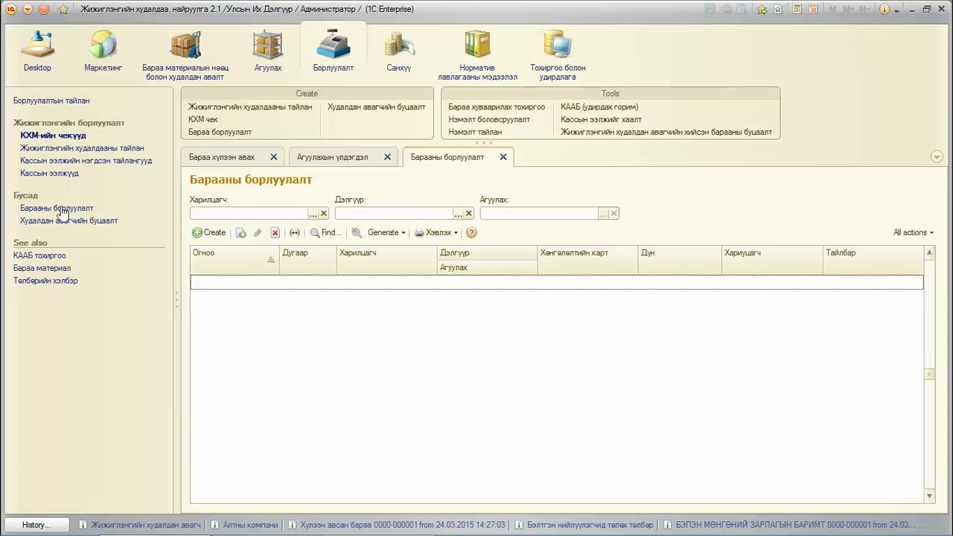
left_click(44, 135)
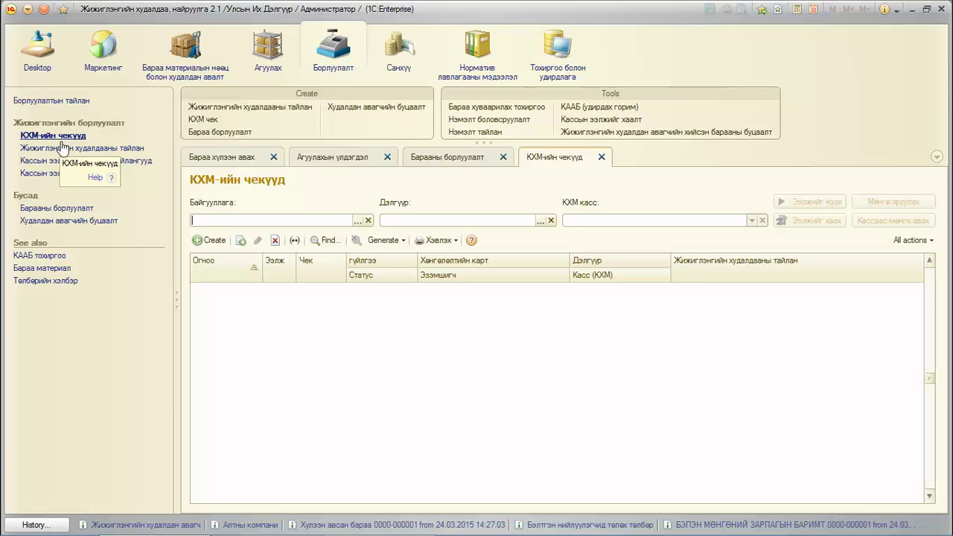
left_click(47, 210)
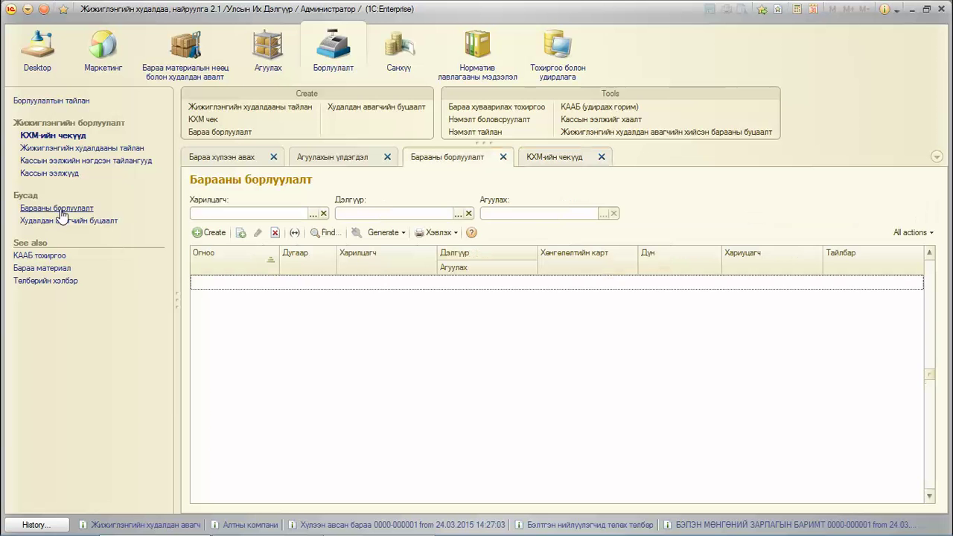
left_click(201, 231)
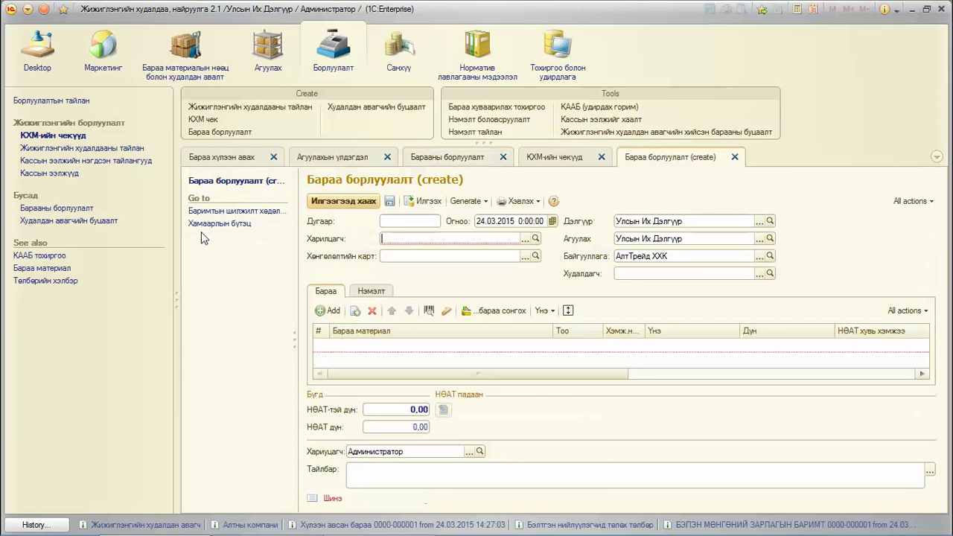
left_click(414, 238)
Start a new КХМ чек from the КХМ-ийн чекүүд list and compare it with the new Бараа борлуулалт document
left_click(53, 135)
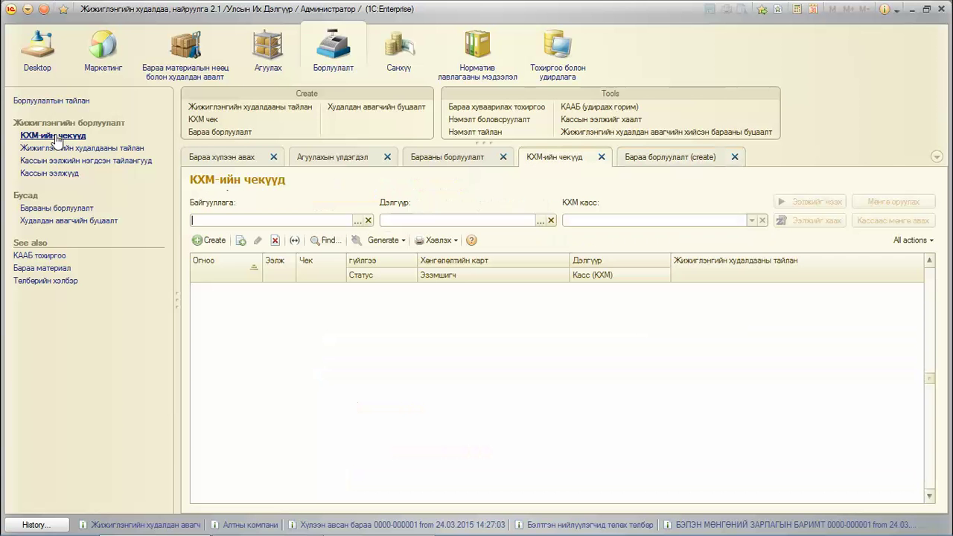
left_click(210, 243)
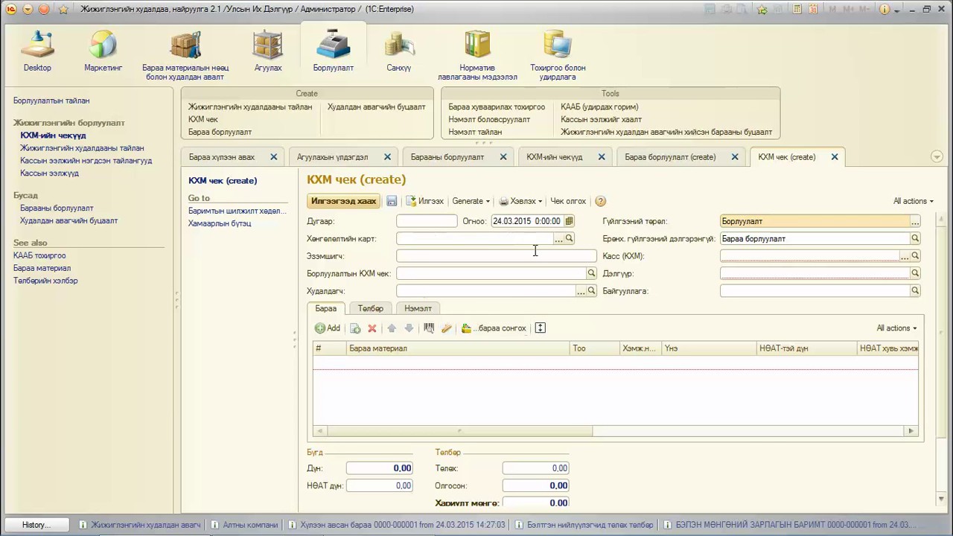
left_click(639, 158)
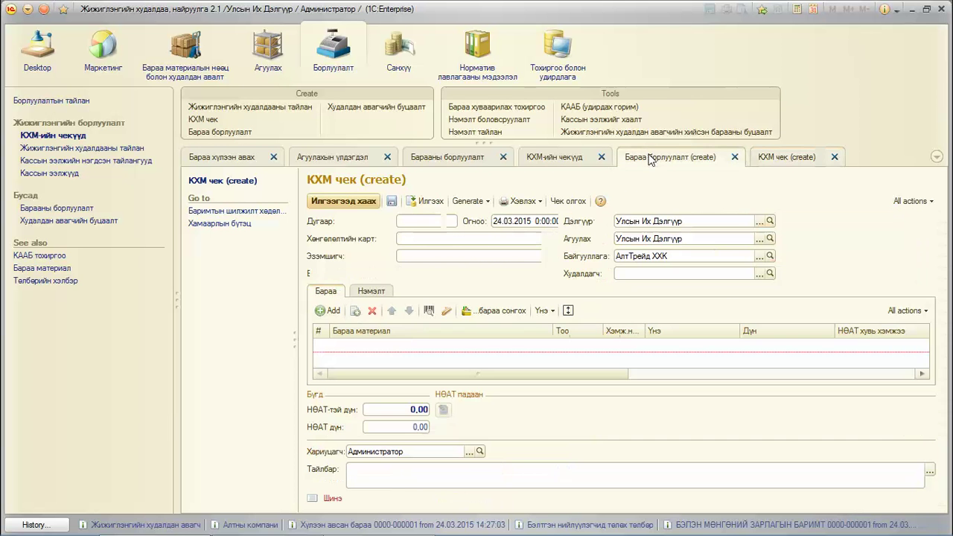
Choose АлтТрейд ХХК(Улсын Их Дэлгүүр) as the cash register in the new КХМ чек and review its store and organization fields
left_click(782, 159)
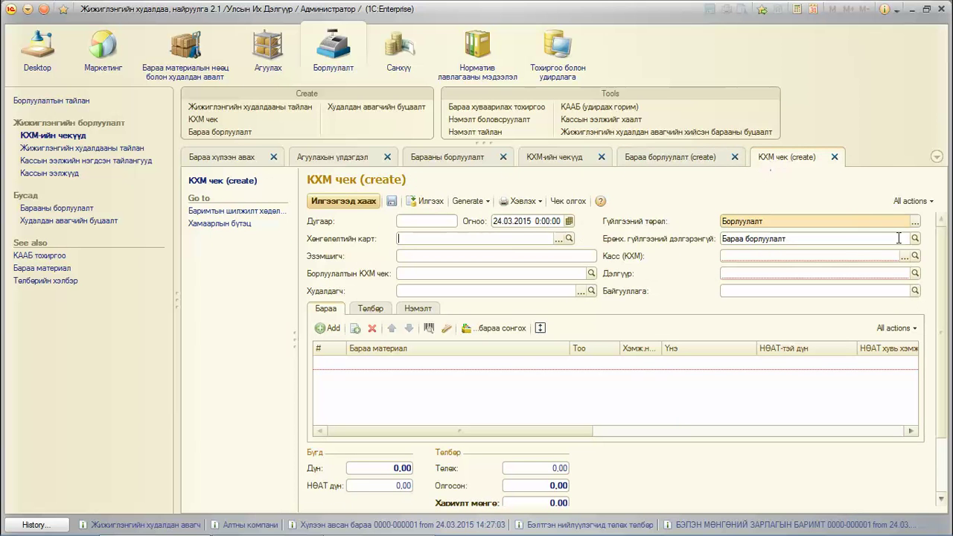
left_click(903, 256)
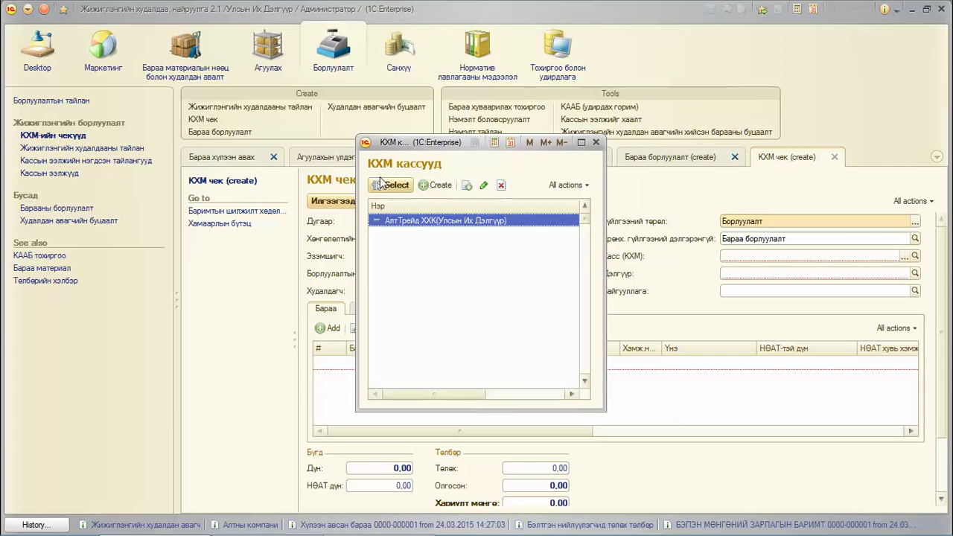
left_click(385, 187)
left_click(801, 275)
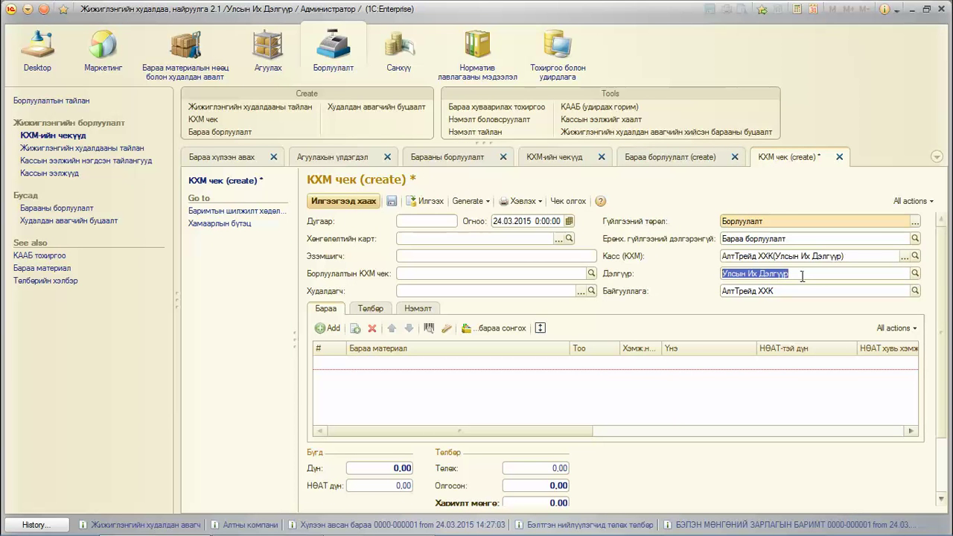
left_click(726, 258)
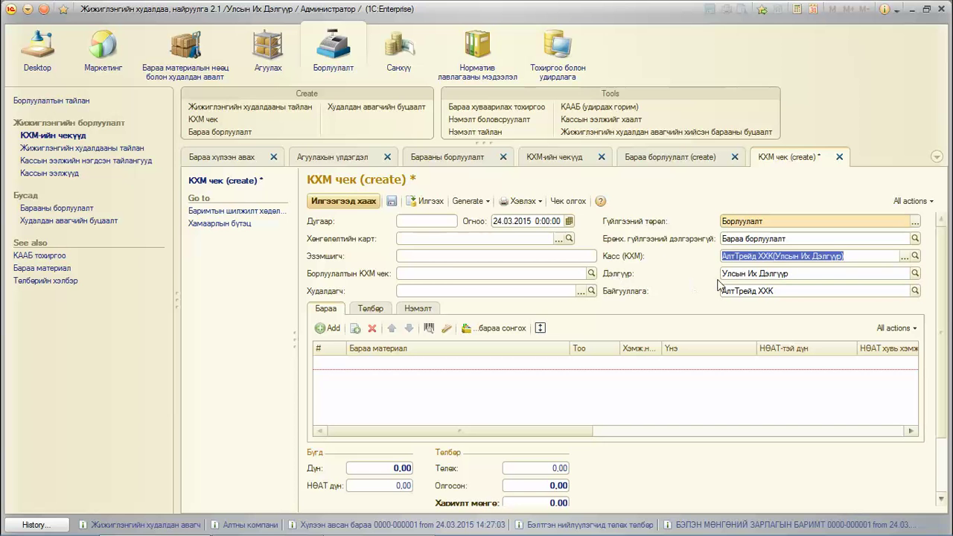
left_click(722, 275)
left_click(749, 290)
left_click(736, 277)
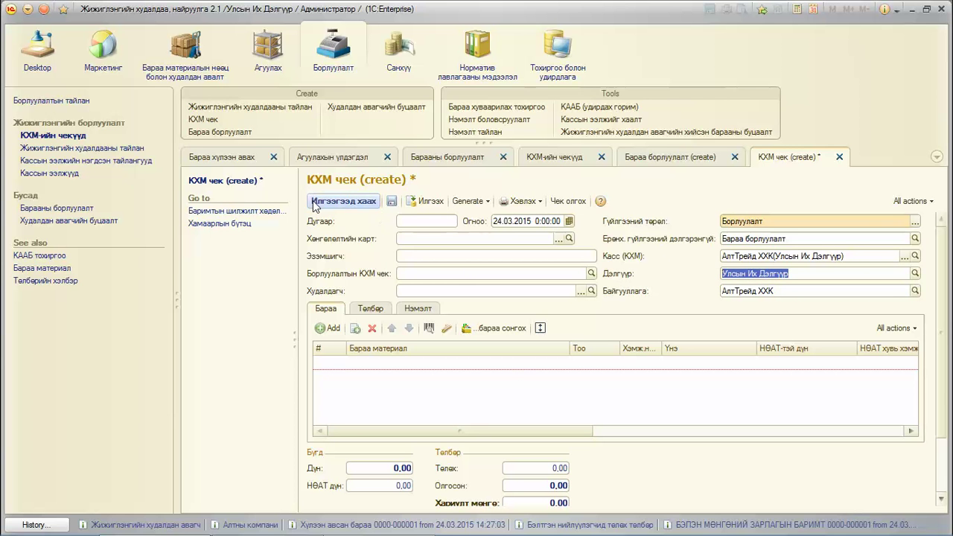
Set Алтны компани as the counterparty of the new Бараа борлуулалт document and add a row for 30 pieces of Бөгж 45551
left_click(663, 160)
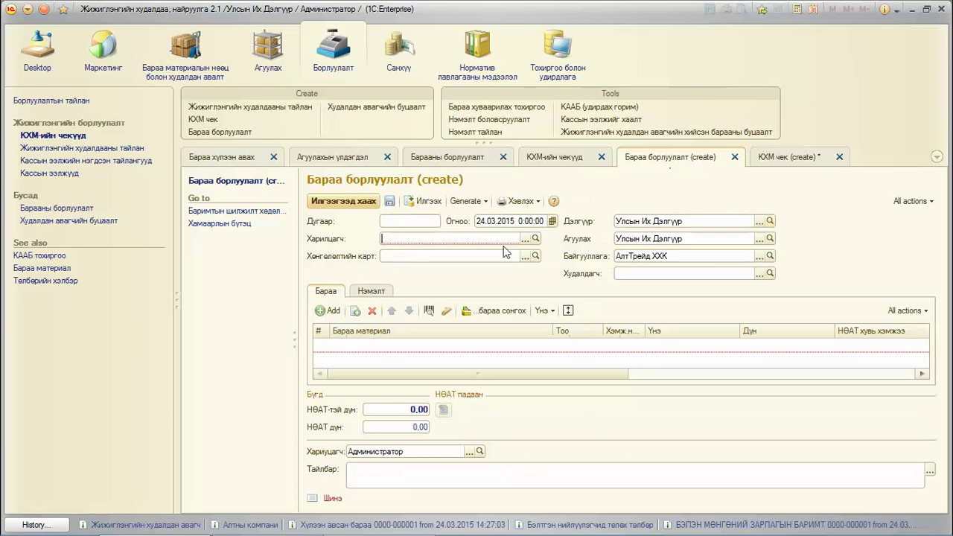
left_click(525, 238)
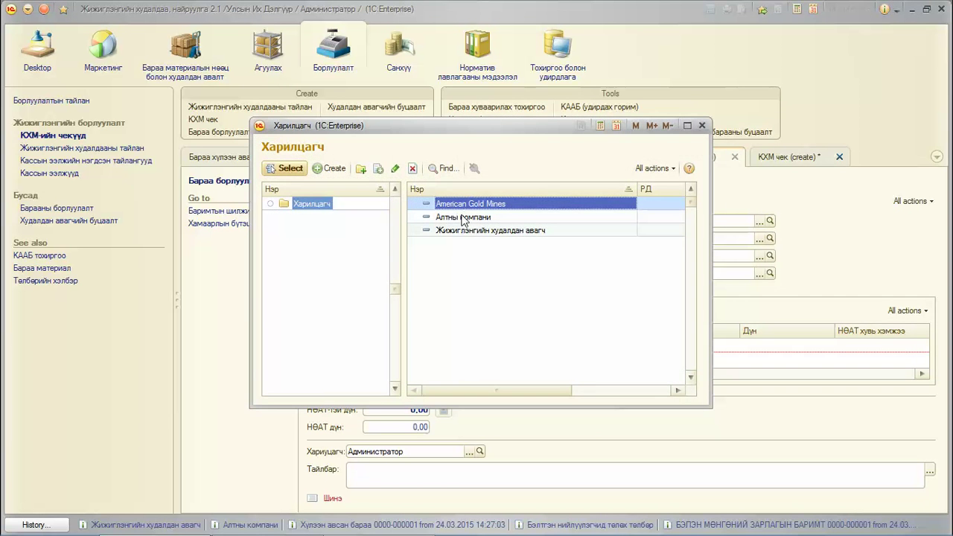
double_click(461, 217)
left_click(336, 315)
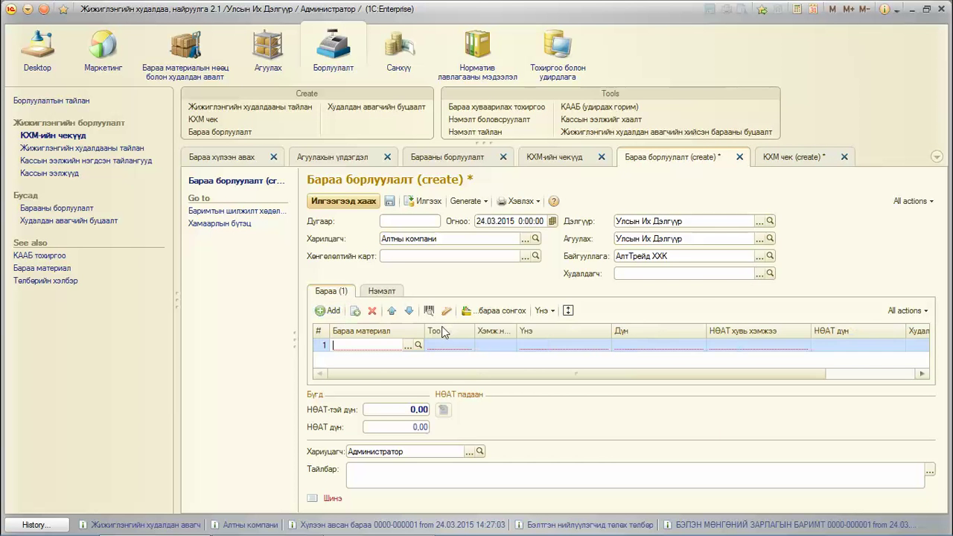
type("б")
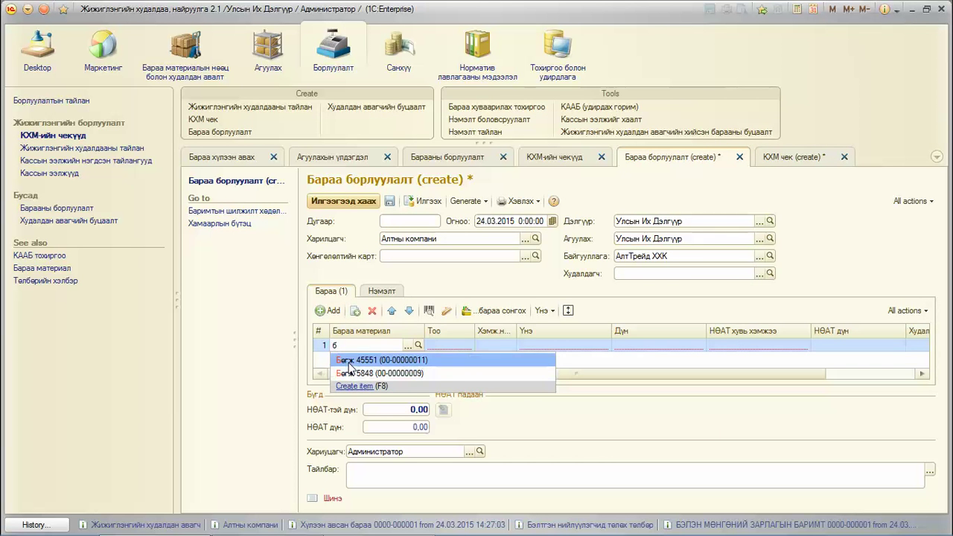
left_click(350, 362)
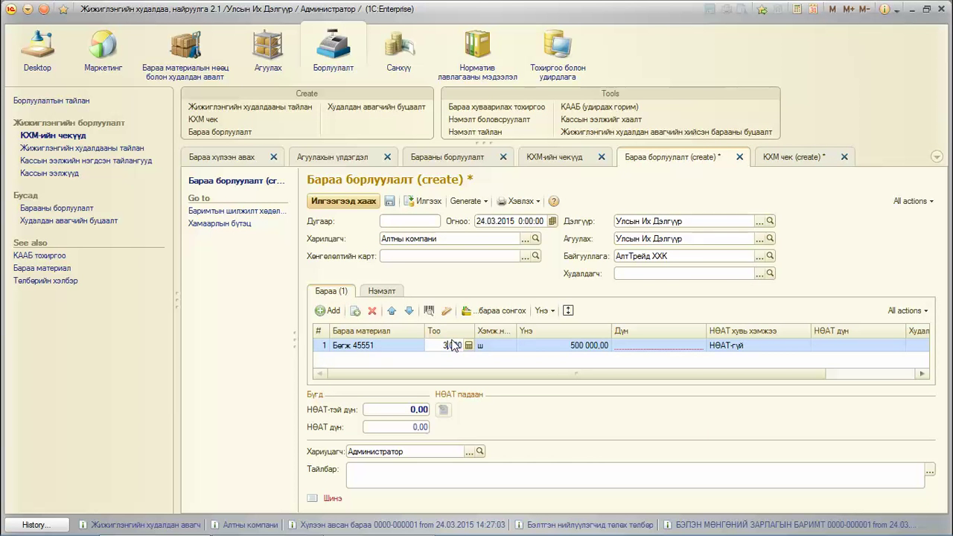
type("30")
left_click(644, 348)
left_click(587, 347)
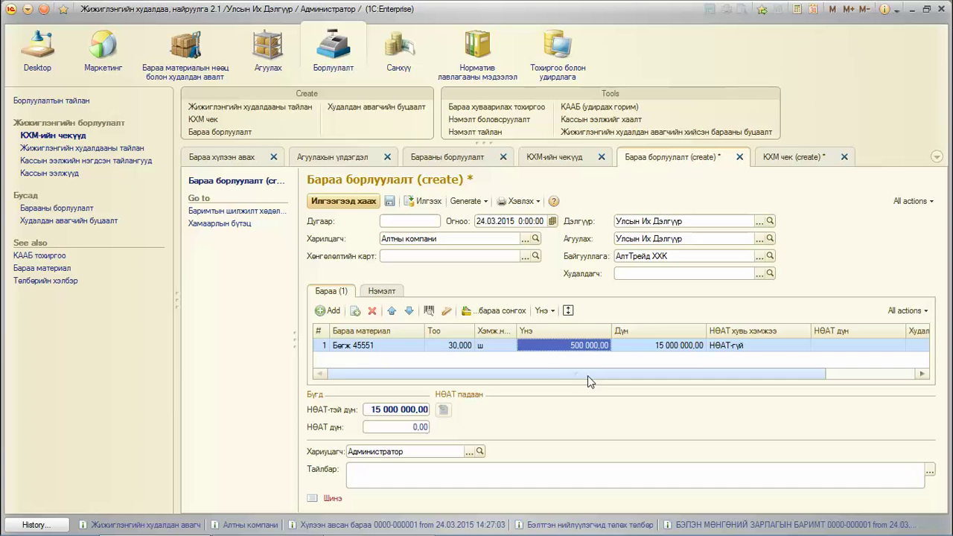
left_click_drag(587, 376, 447, 376)
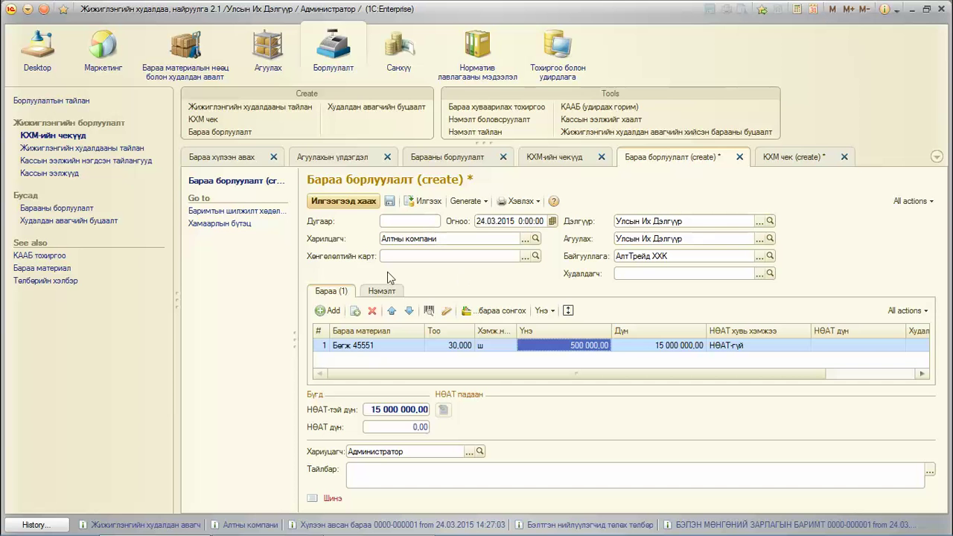
Close the Бараа борлуулалт and КХМ чек drafts without saving their changes
left_click(739, 157)
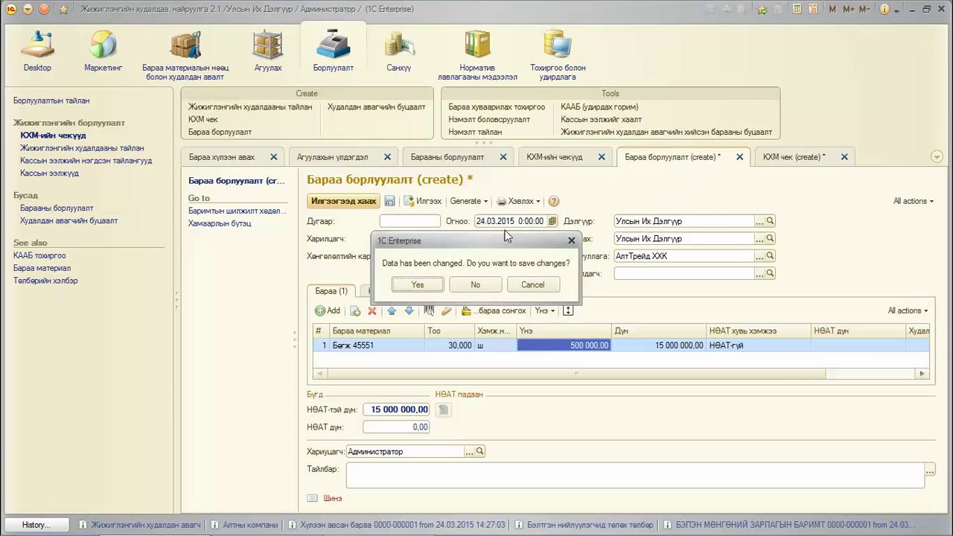
left_click(480, 281)
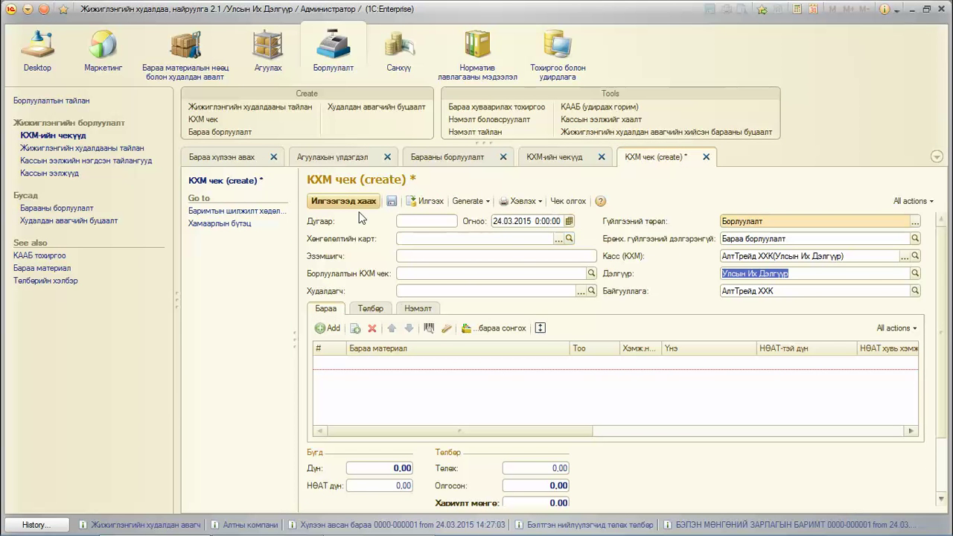
left_click(344, 199)
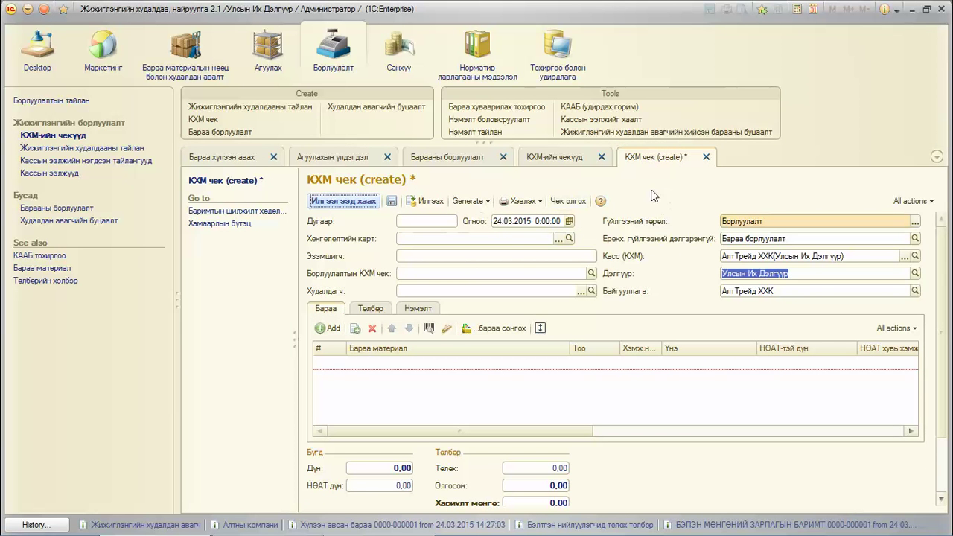
left_click(705, 157)
left_click(477, 284)
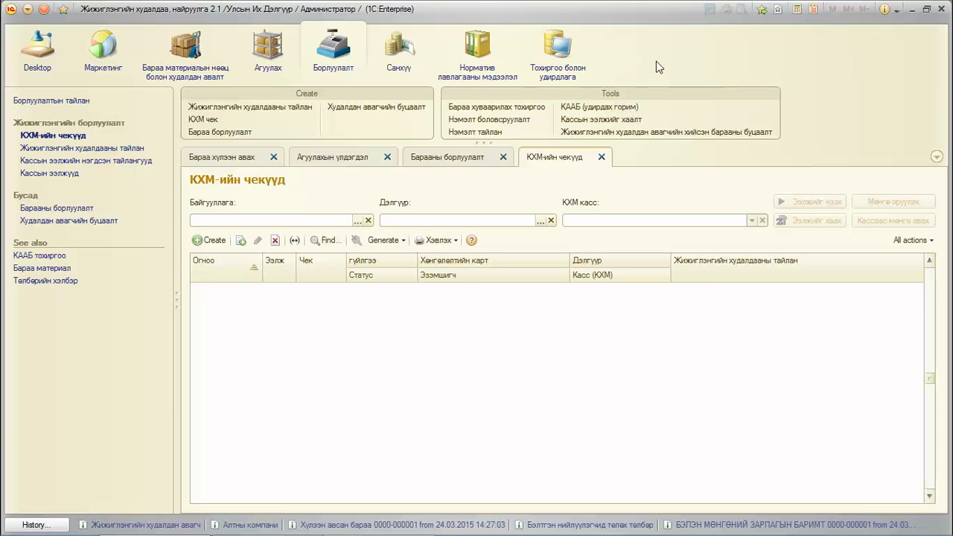
Open the cashier workplace КААБ (удирдах горим) and start its sales registration, Борлуулалтын бүртгэл
left_click(589, 112)
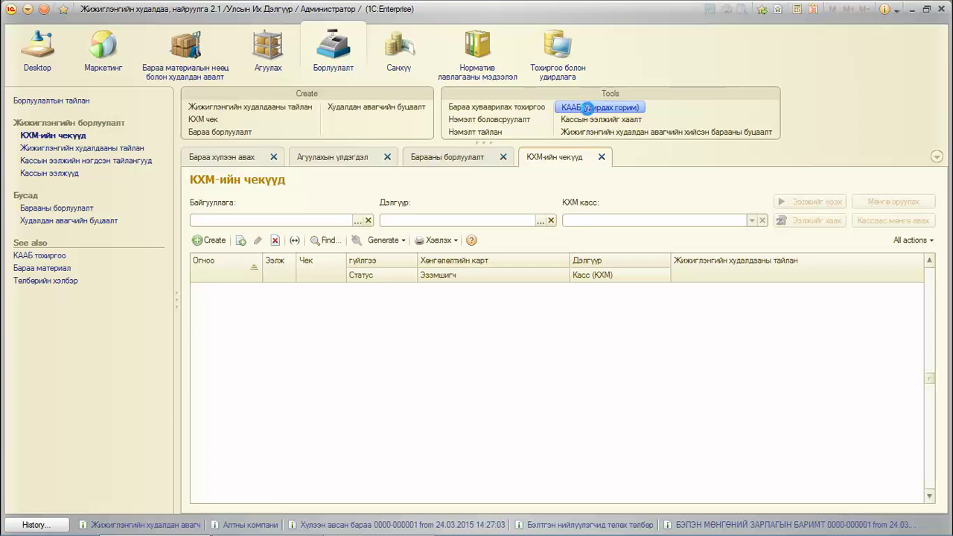
left_click_drag(431, 59, 435, 43)
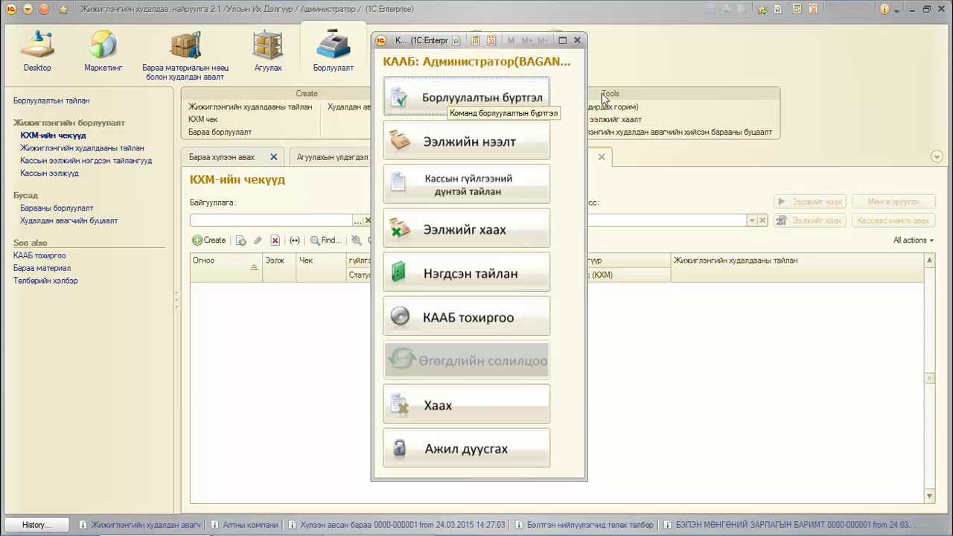
left_click_drag(418, 44, 363, 42)
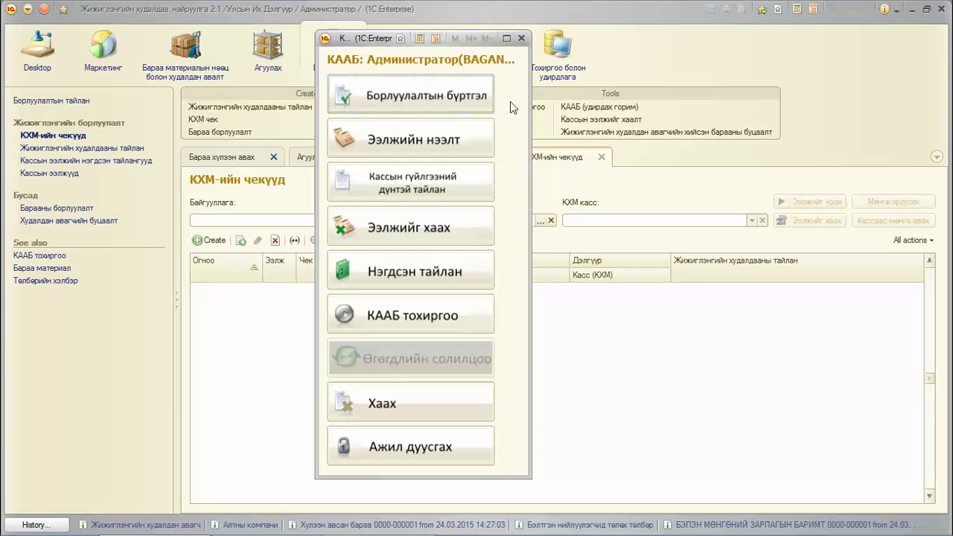
left_click(404, 101)
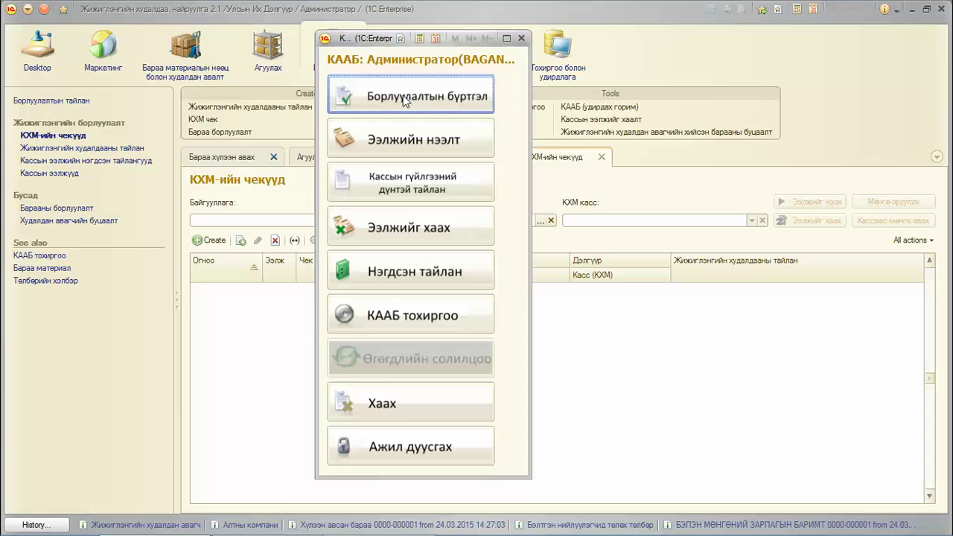
left_click(404, 101)
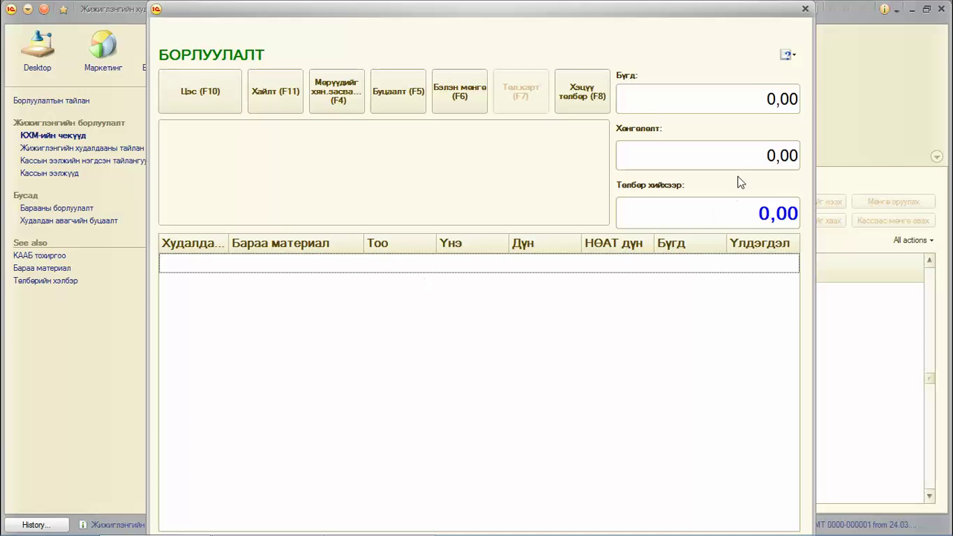
Find Зүүлт сувд 0022 through the product search, add it to the cash register sale, and set its quantity to 4
left_click(753, 155)
left_click(581, 300)
left_click(269, 97)
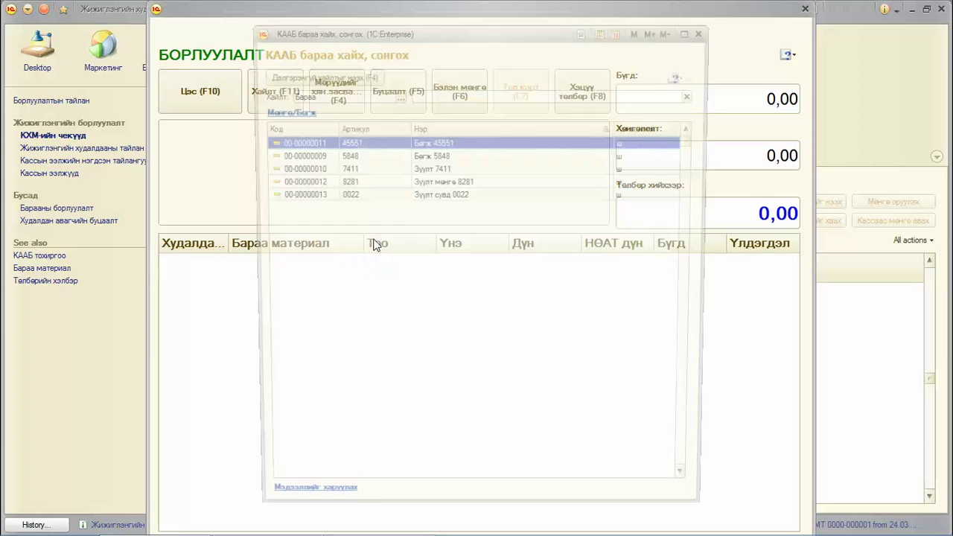
double_click(365, 195)
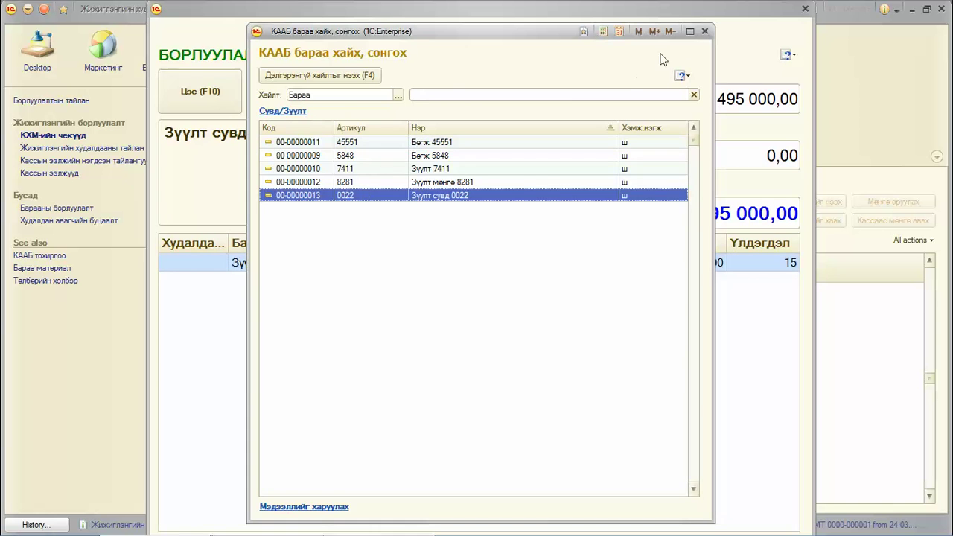
left_click(704, 32)
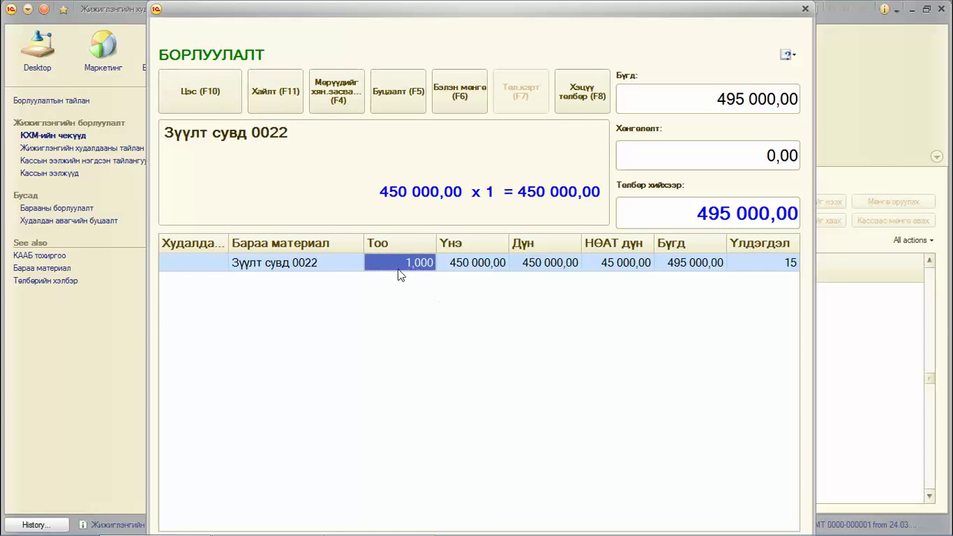
type("4")
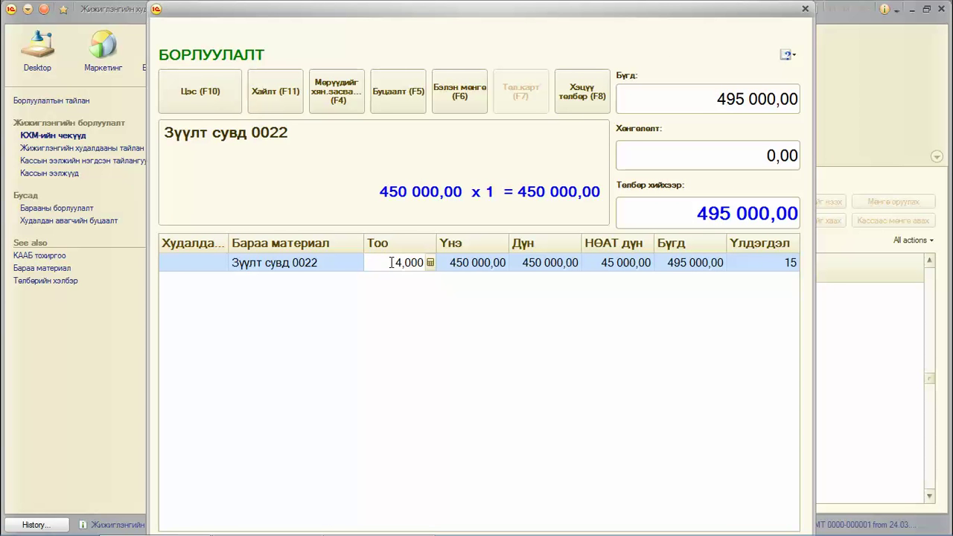
key("Return")
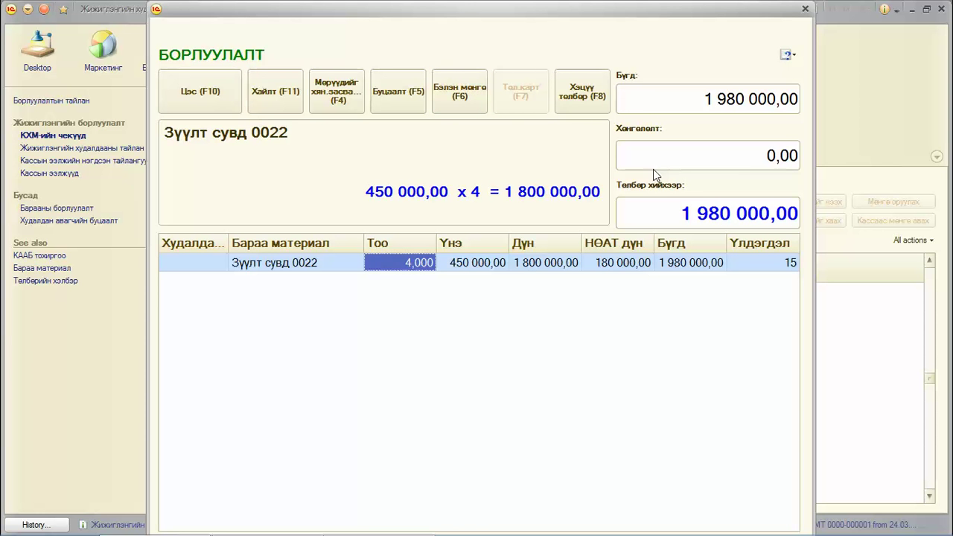
Pay the sale in cash with 2 000 000 received, and print and dismiss the receipt
left_click(454, 92)
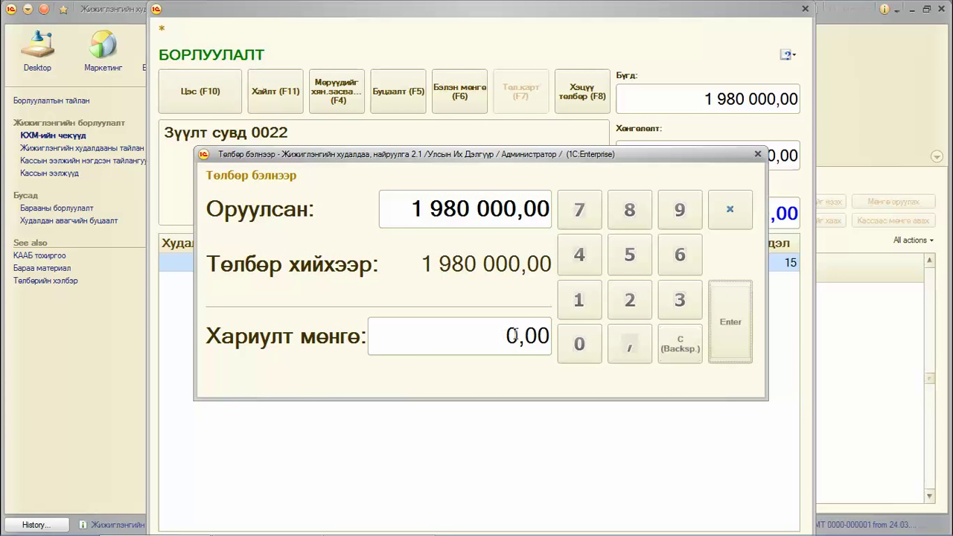
type("200000")
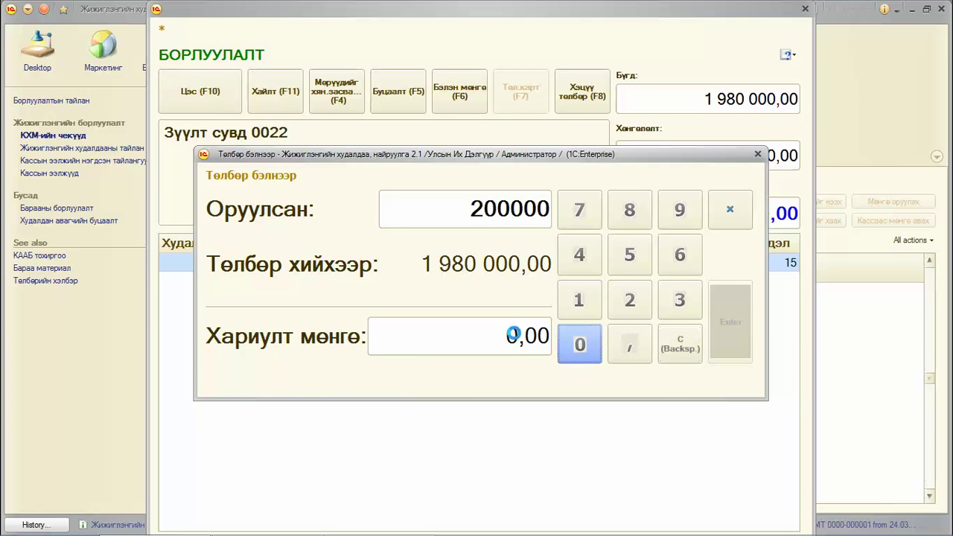
type("0")
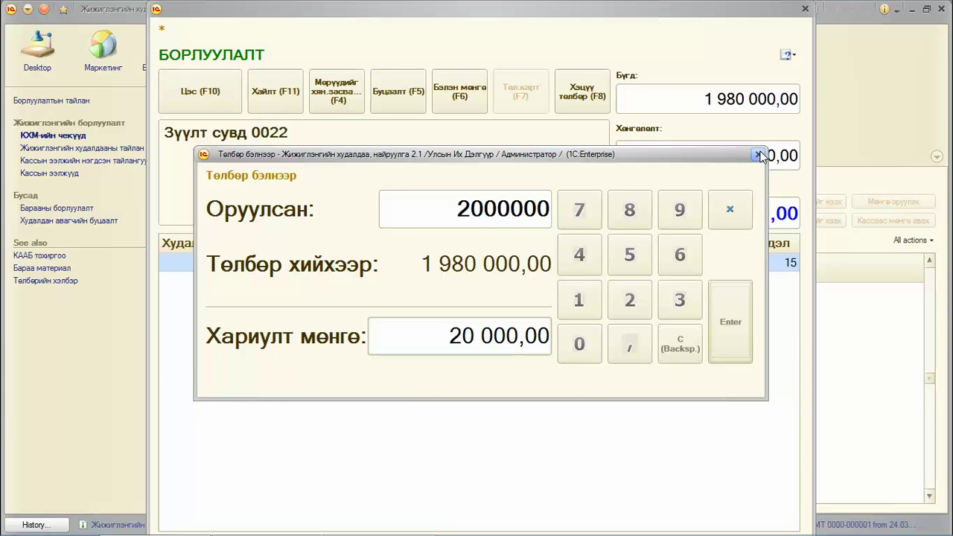
left_click(731, 322)
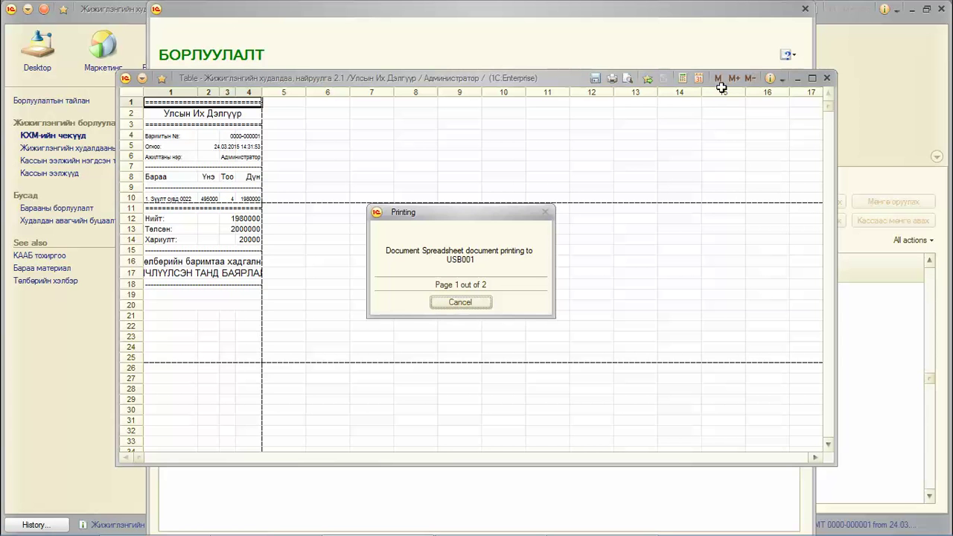
left_click(515, 33)
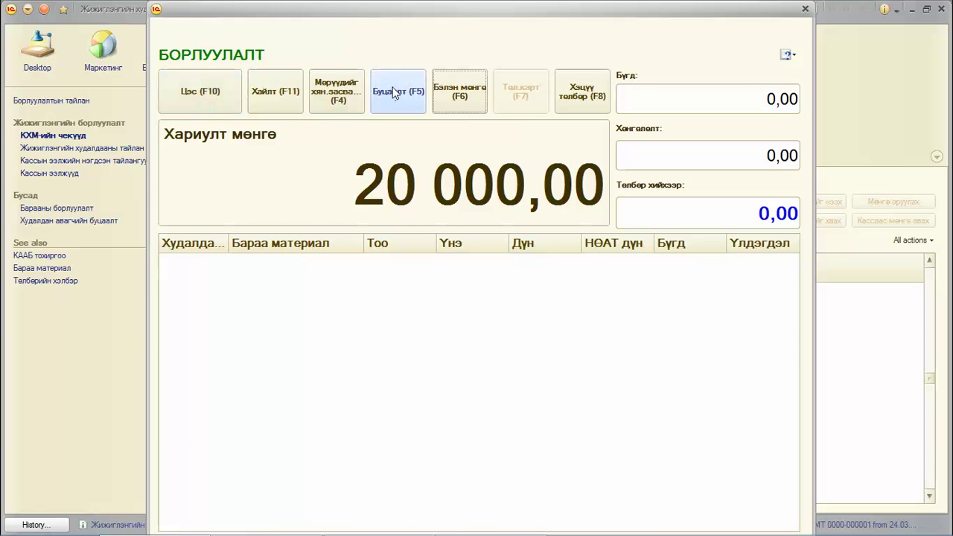
Show the sale window's additional commands, open and close the Бааркод entry keypad, and look over the command rows
left_click(192, 91)
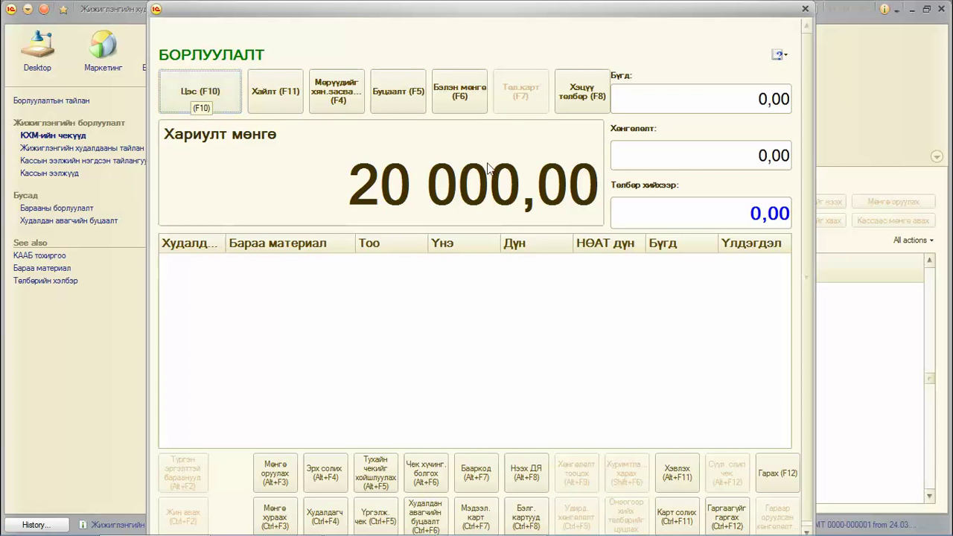
left_click(206, 92)
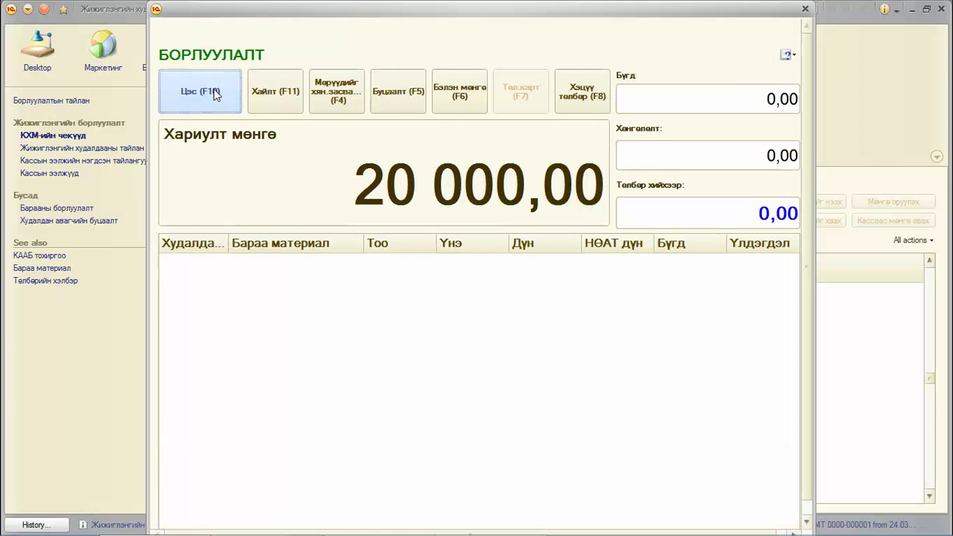
left_click(208, 92)
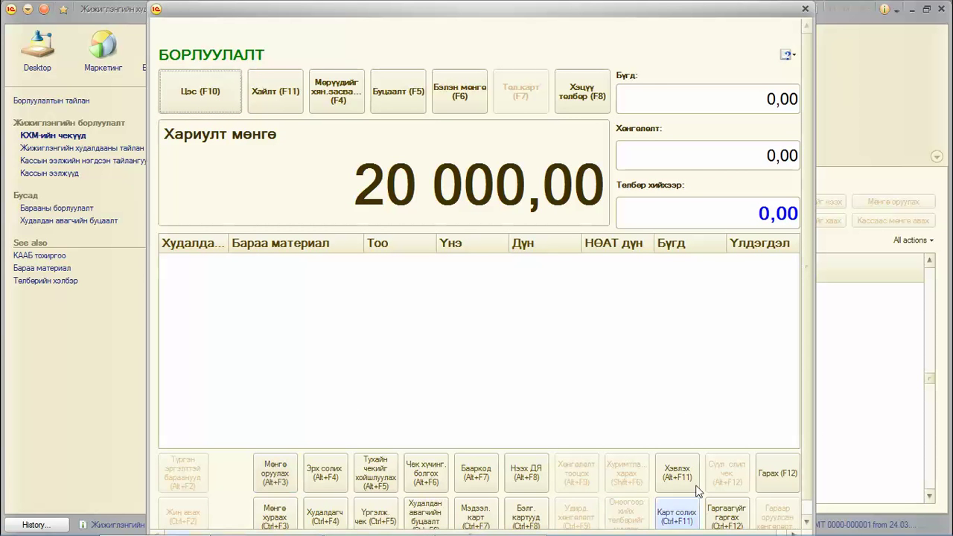
left_click(474, 474)
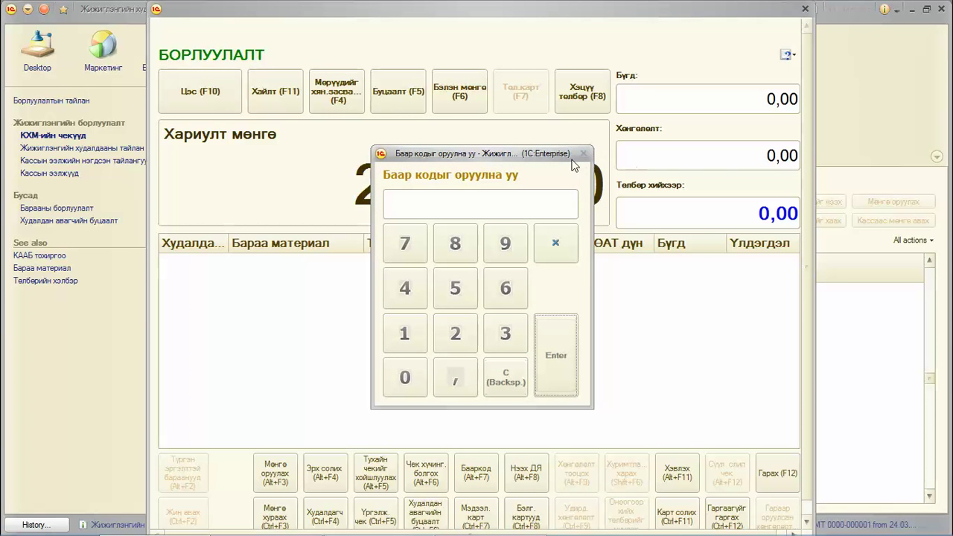
left_click(557, 246)
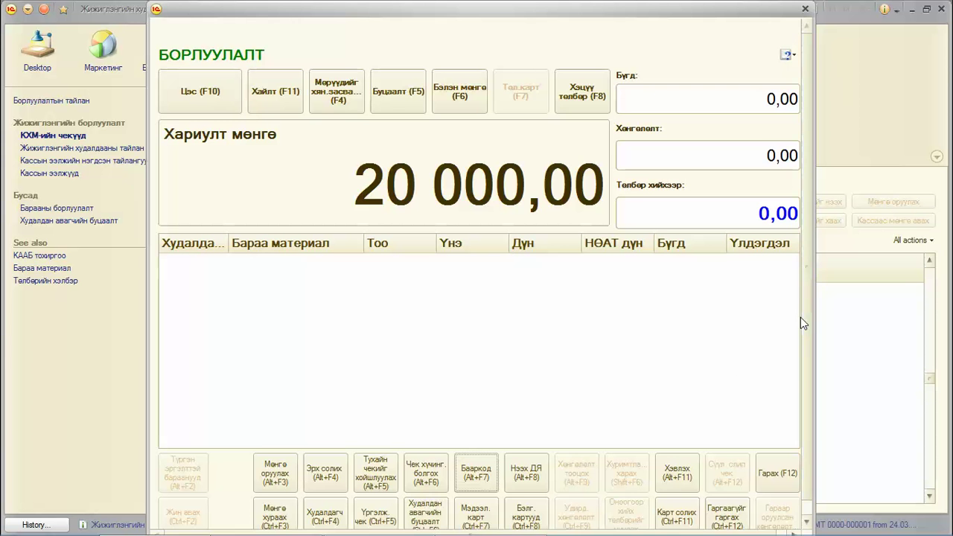
scroll(804, 321, "down", 1)
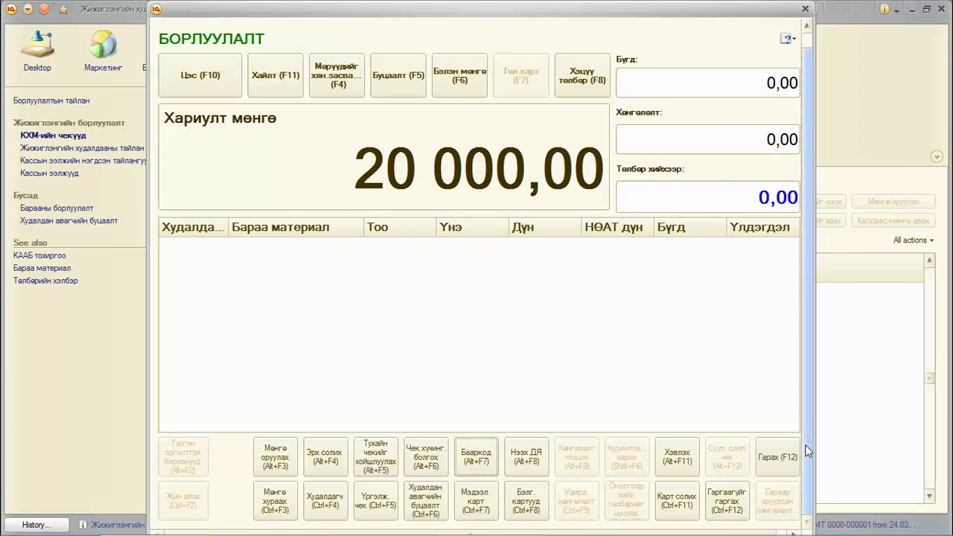
scroll(810, 421, "up", 1)
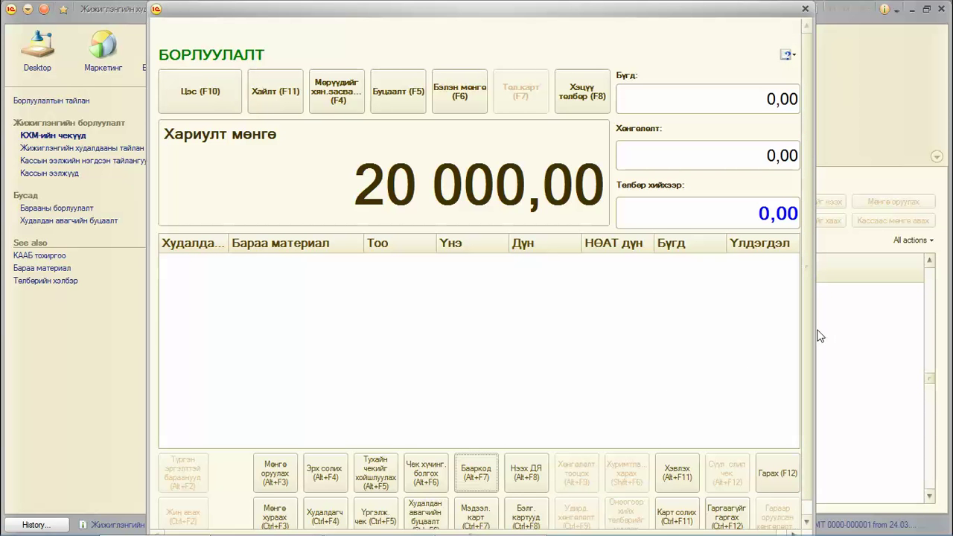
scroll(809, 335, "down", 1)
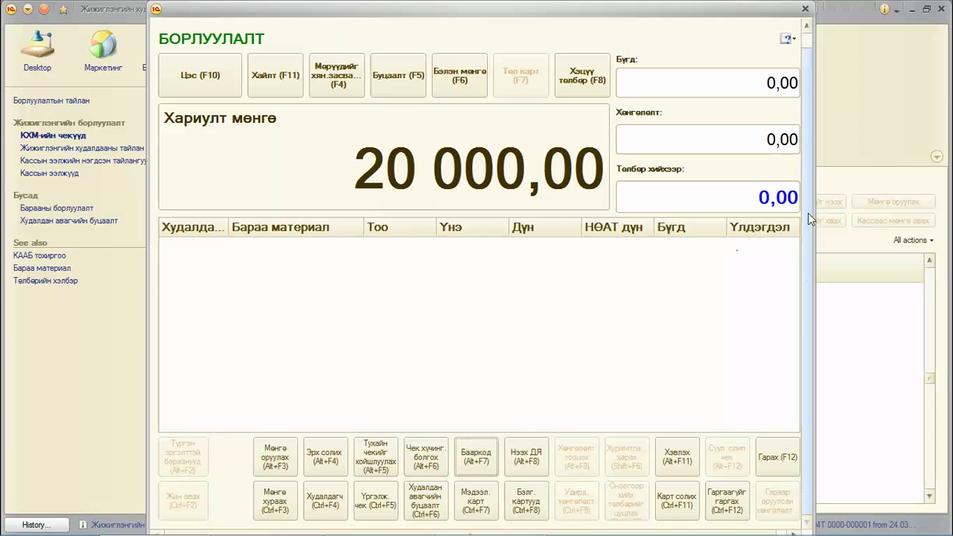
scroll(808, 202, "up", 1)
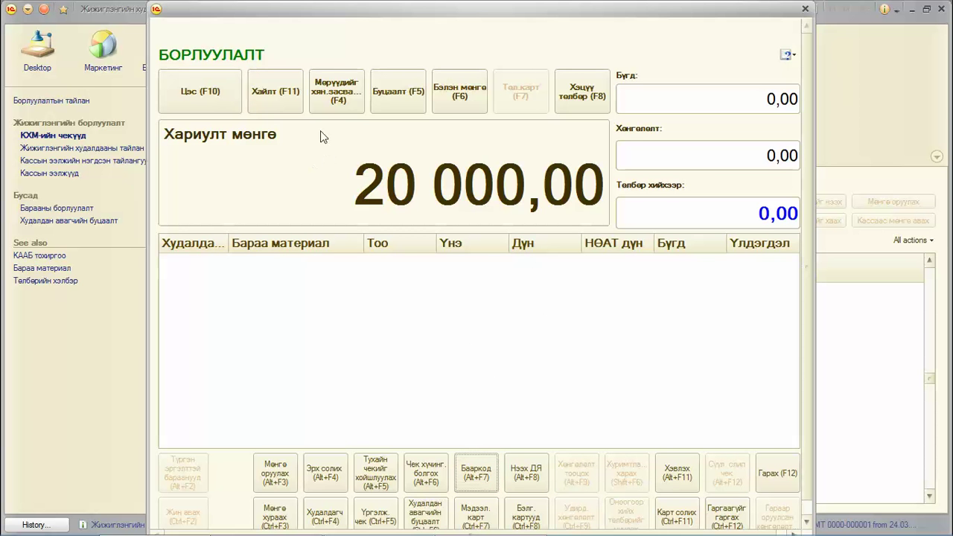
Exit the Борлуулалт sale window and close the cashier workplace
left_click(216, 91)
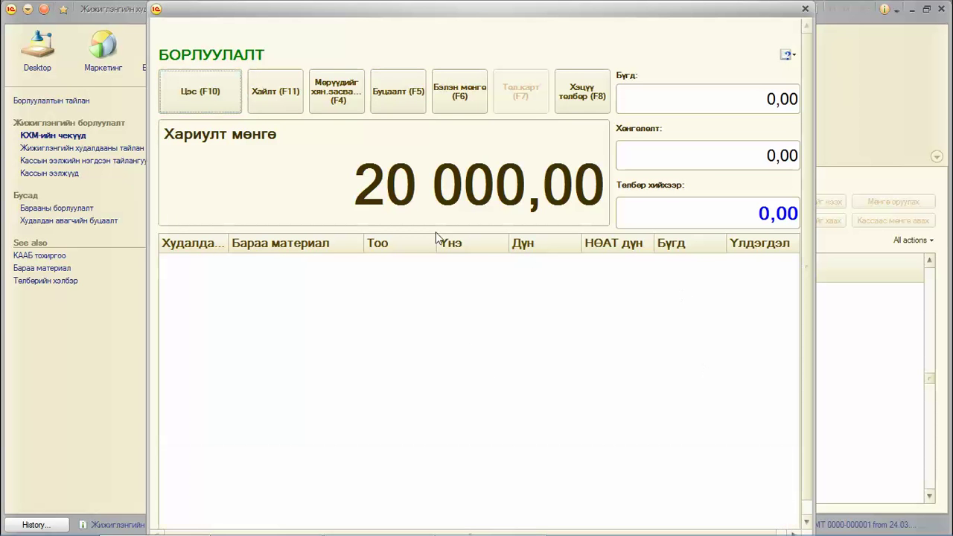
left_click(203, 93)
left_click(767, 470)
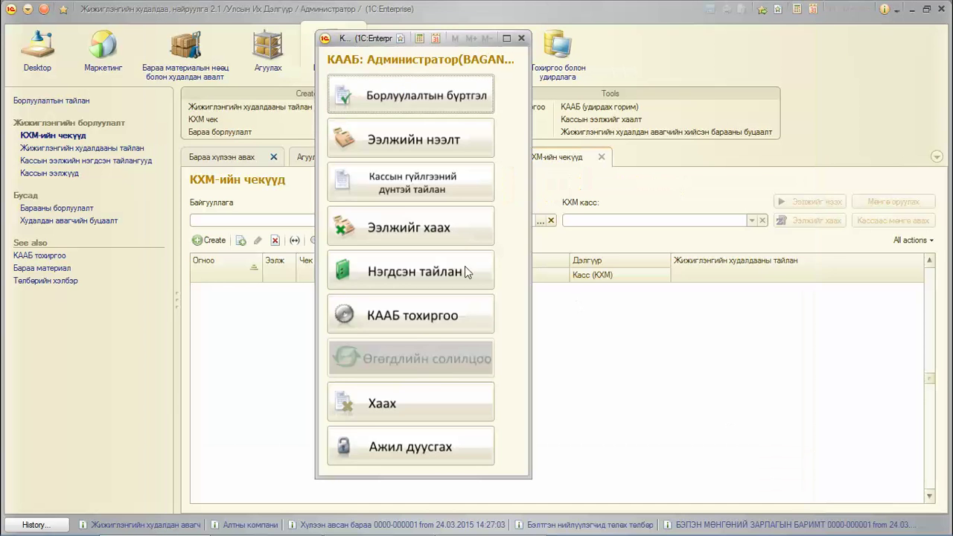
left_click(414, 399)
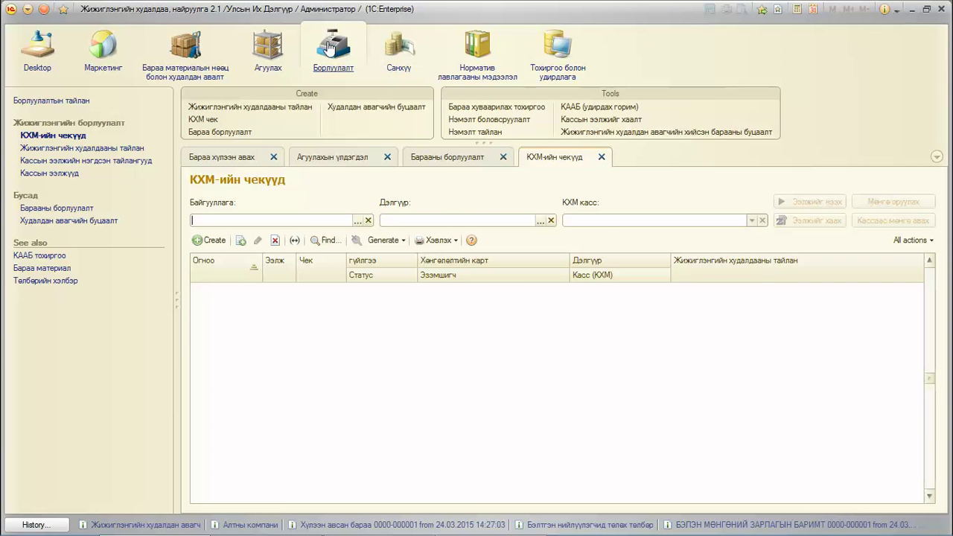
Generate the Хүлээн авсан барааны бүртгэл report from the stock and purchasing reports
left_click(190, 54)
left_click(78, 100)
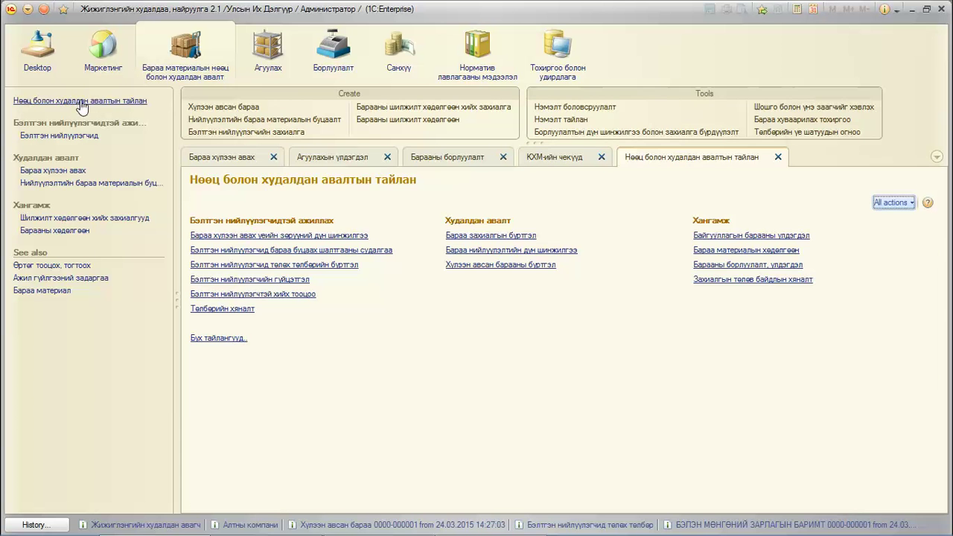
left_click(487, 265)
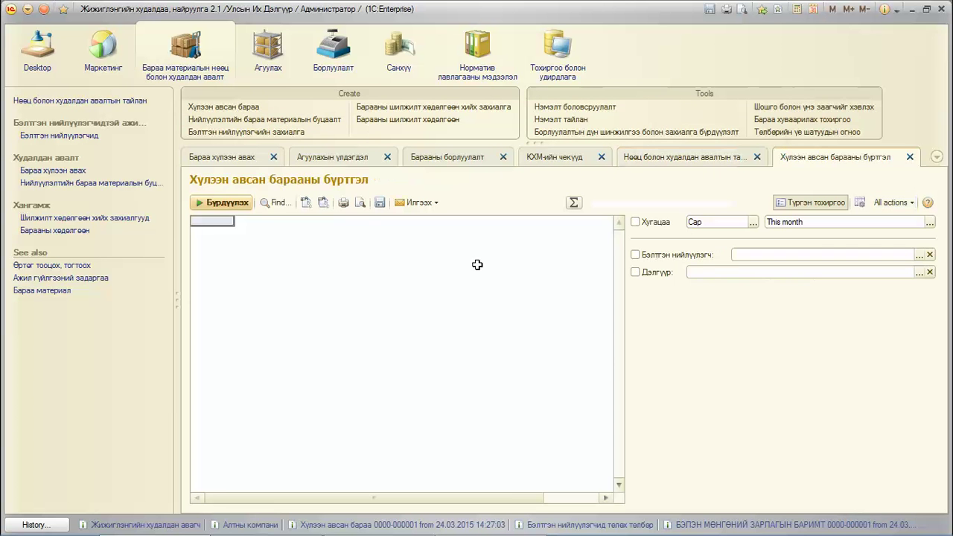
left_click(220, 203)
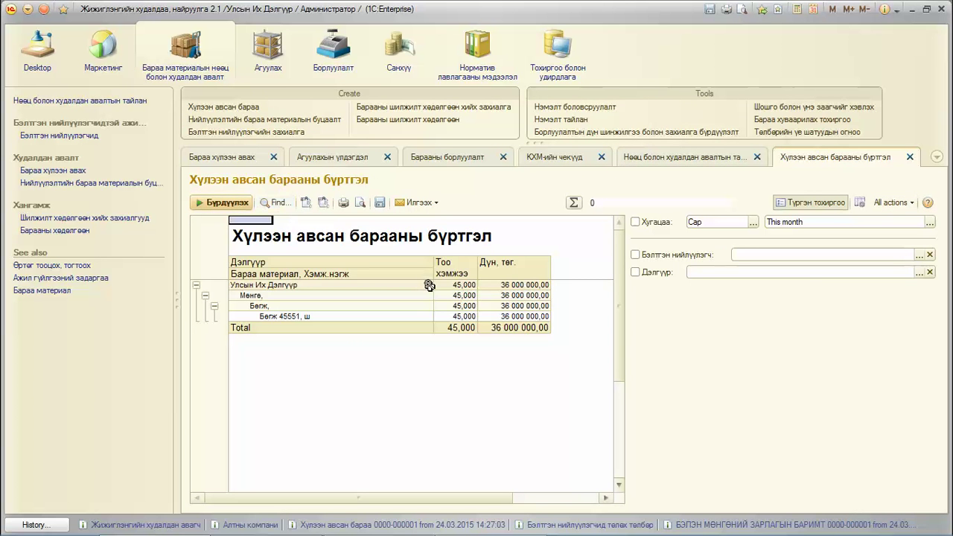
Examine the received goods' quantities, amounts and product groups, collapse the Улсын Их Дэлгүүр group, and close the report
left_click(465, 313)
left_click(509, 318)
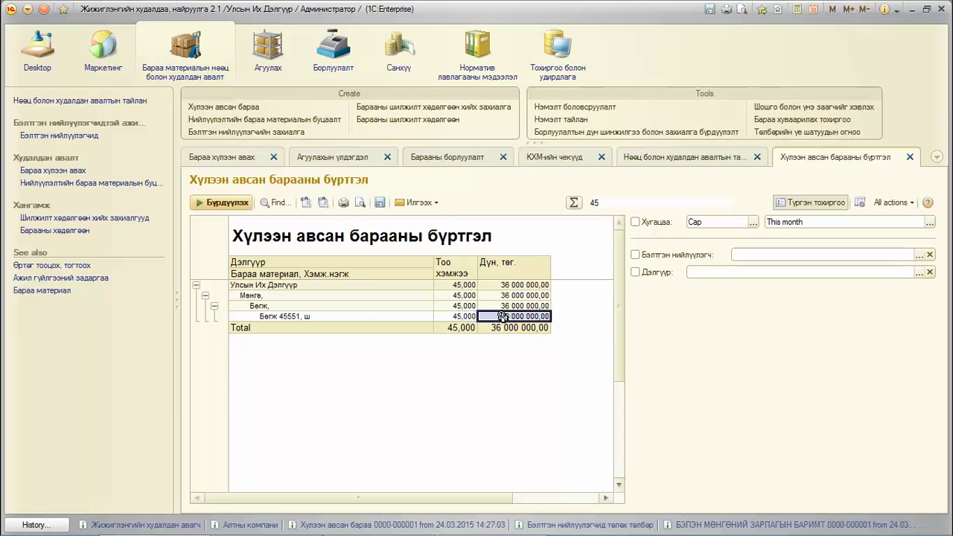
left_click(453, 325)
left_click(353, 306)
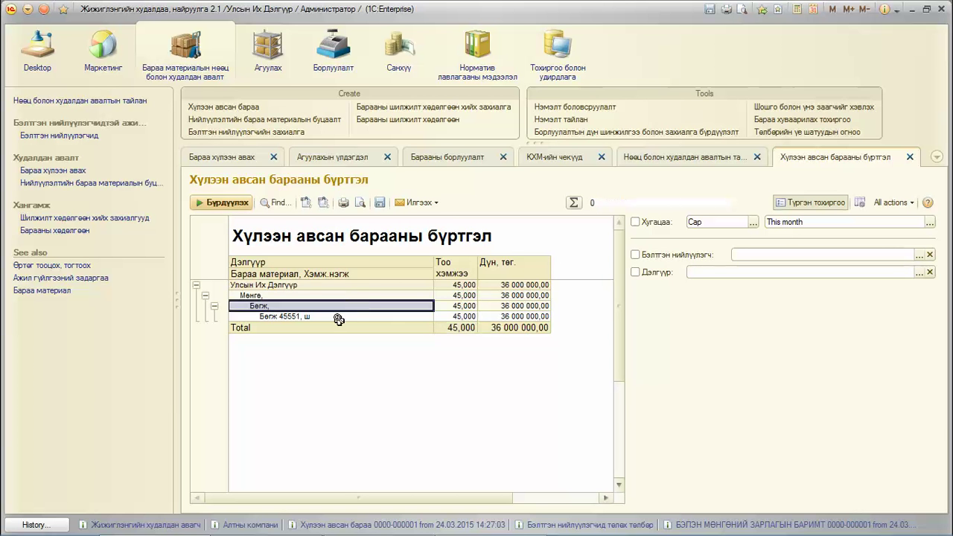
left_click(337, 326)
left_click(346, 317)
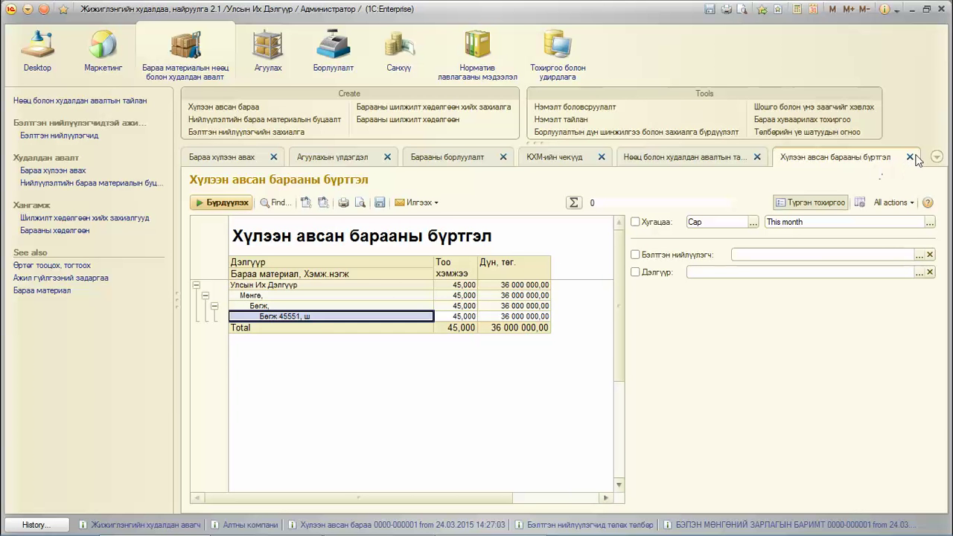
left_click_drag(286, 282, 269, 310)
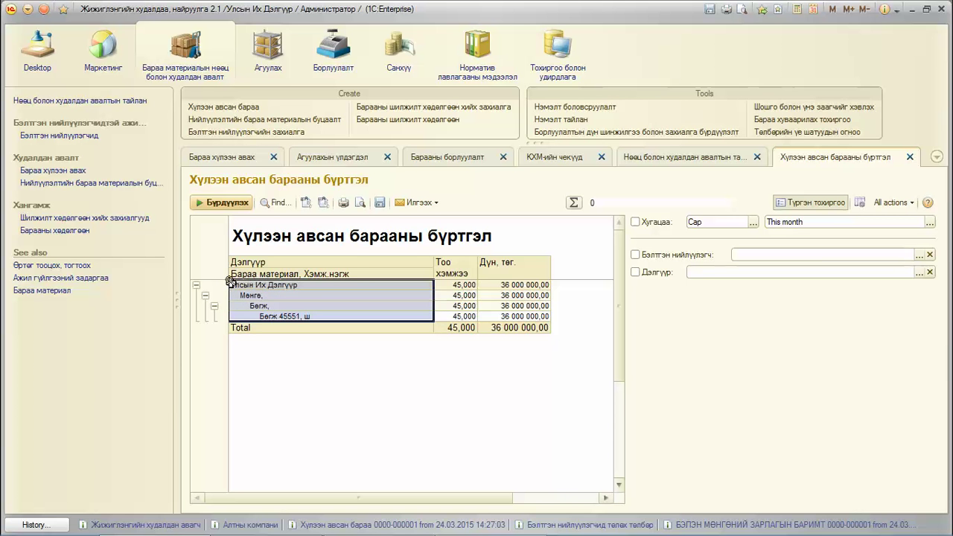
left_click(198, 285)
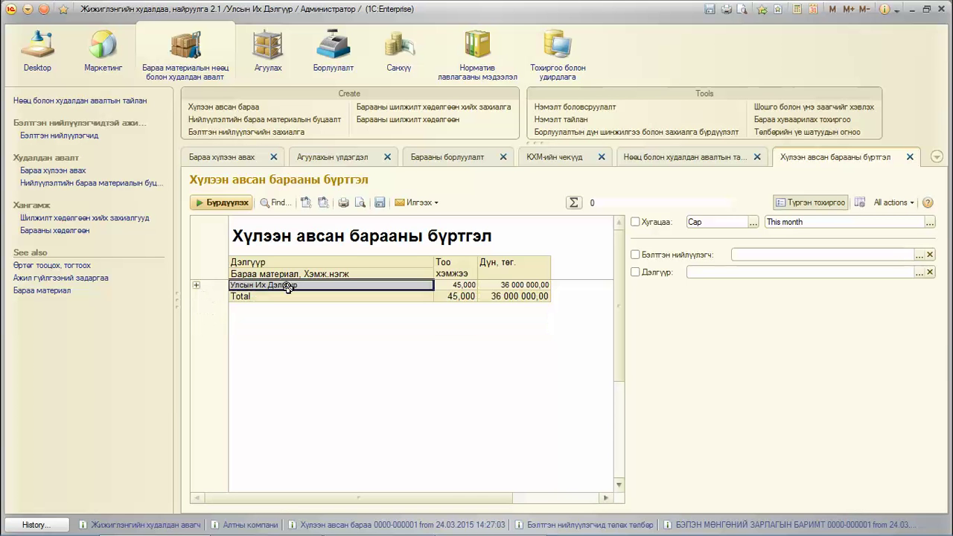
left_click(910, 157)
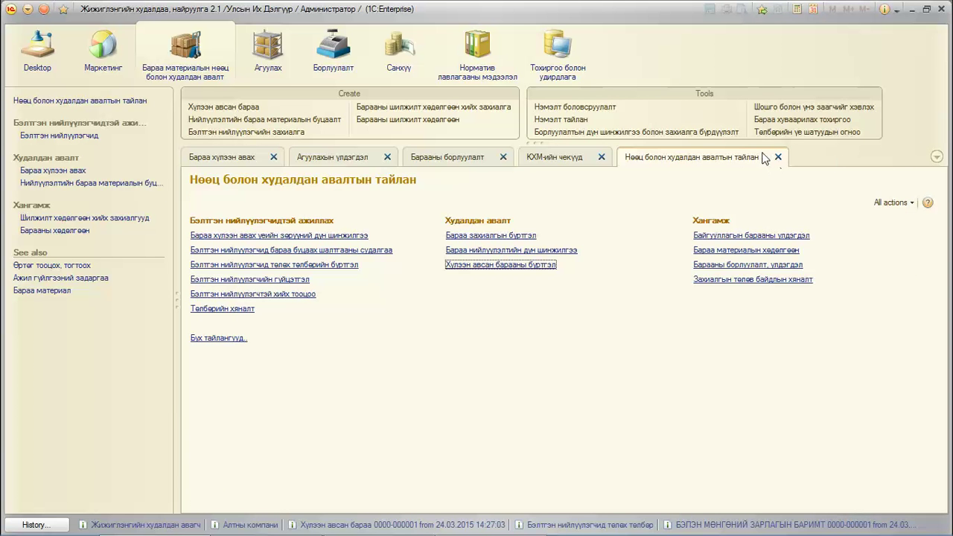
Generate the Борлуулалт report from the sales reports with the Хугацаа period filter switched off, and hide its quick settings
left_click(343, 53)
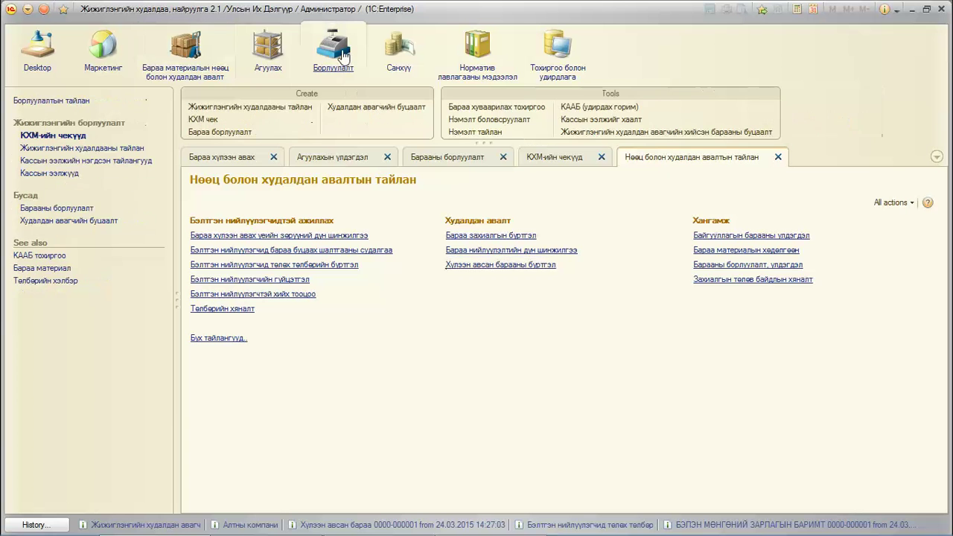
left_click(44, 100)
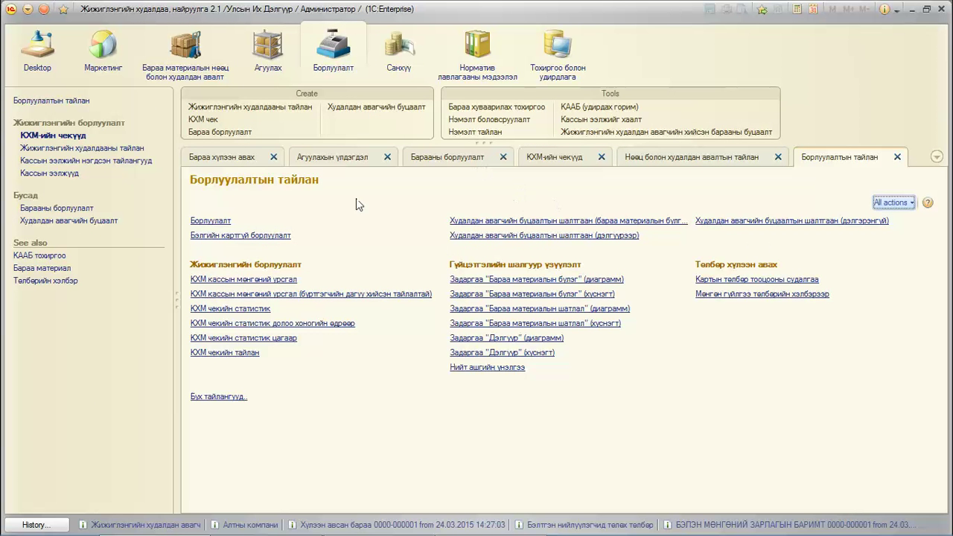
left_click(210, 221)
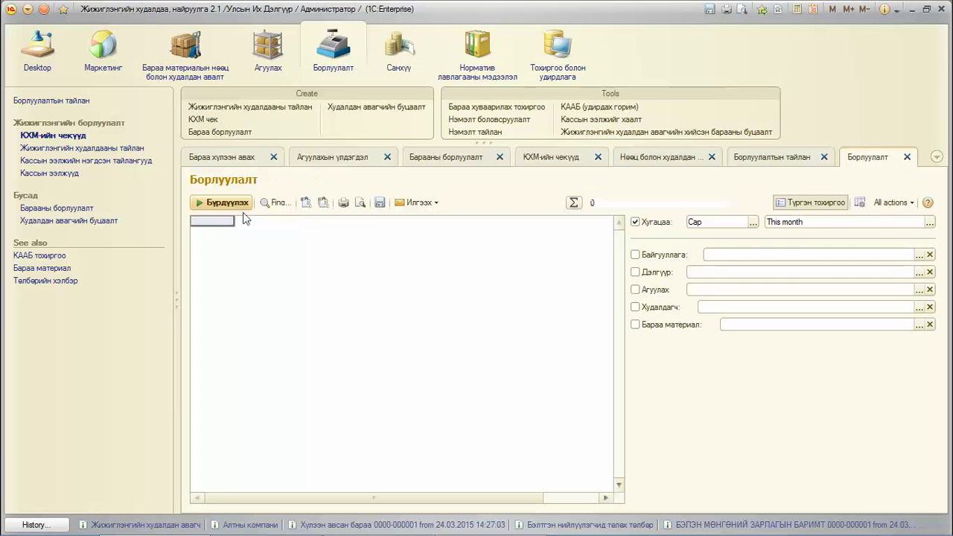
left_click(635, 223)
left_click(219, 202)
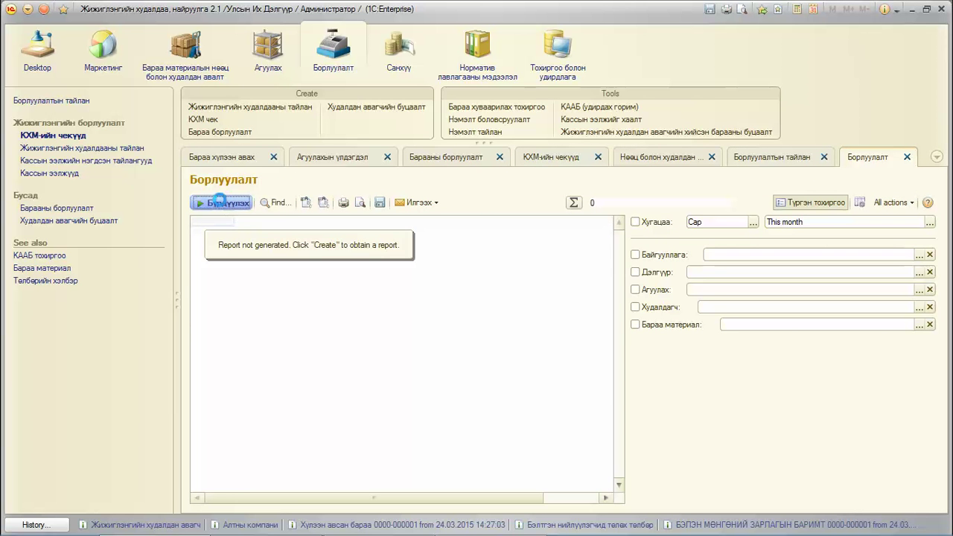
left_click(813, 202)
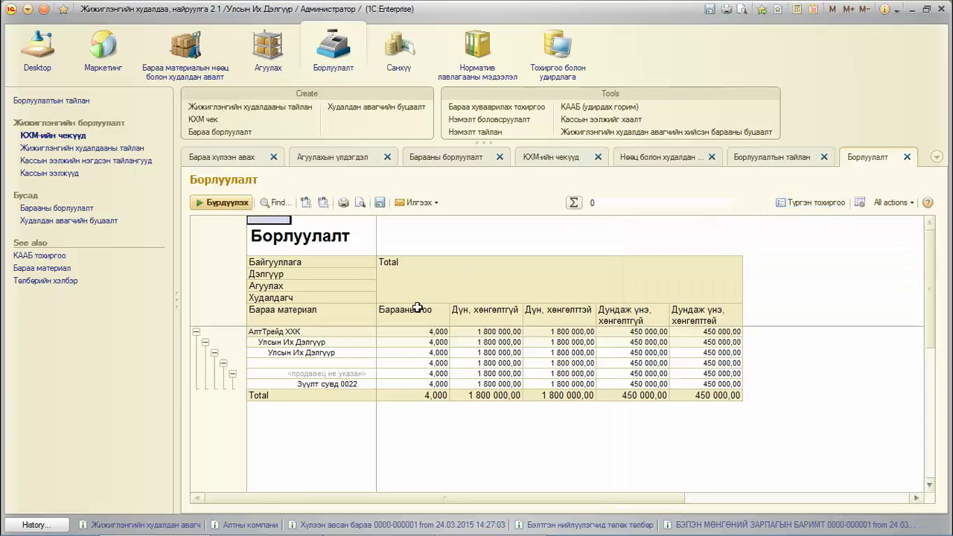
Examine the sold quantity, amounts and average prices with and without discount, collapsing the seller and product rows
left_click(416, 384)
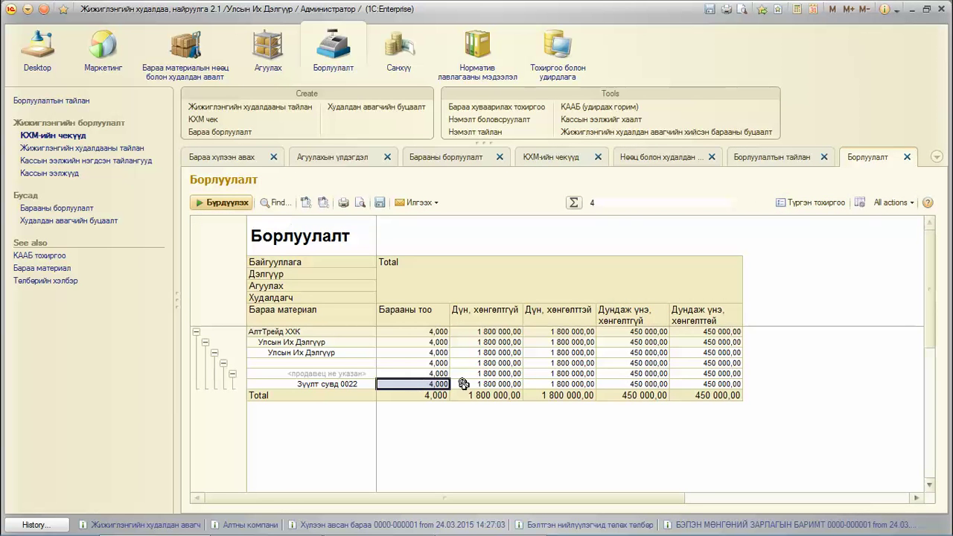
left_click(223, 363)
left_click(488, 363)
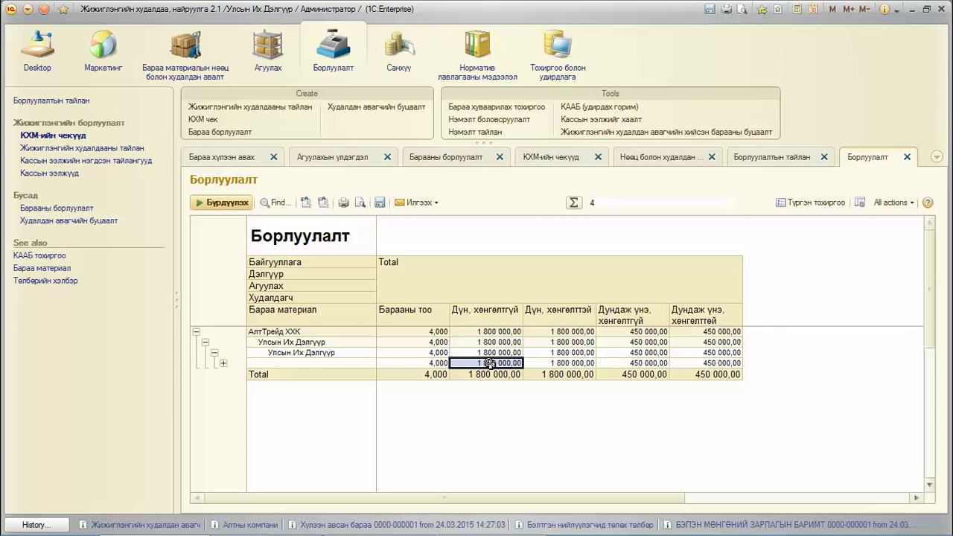
left_click(559, 363)
left_click(639, 363)
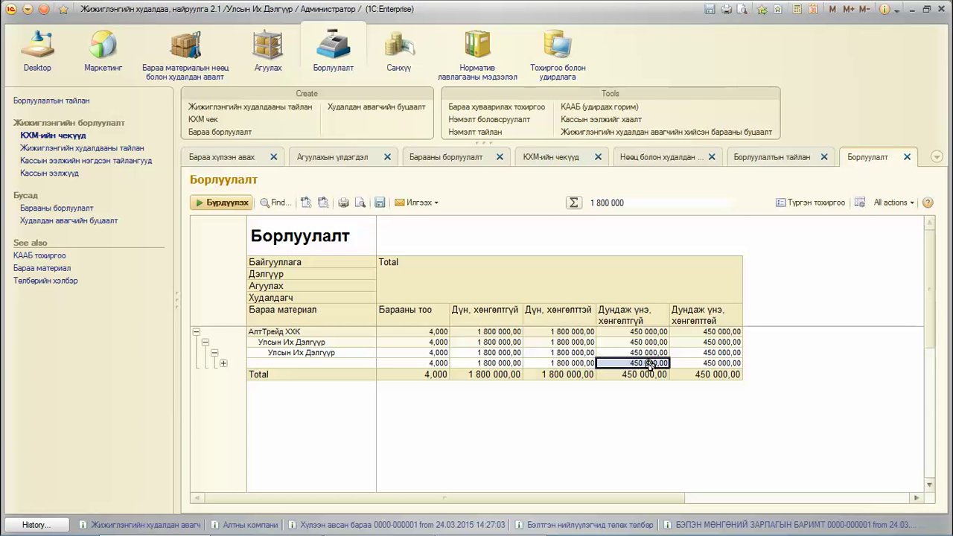
left_click(715, 363)
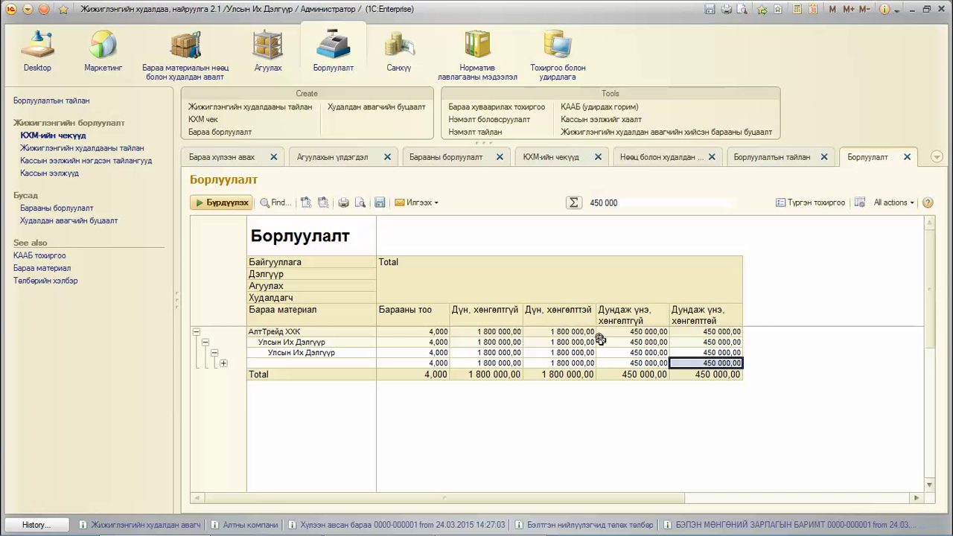
left_click(499, 363)
left_click(583, 362)
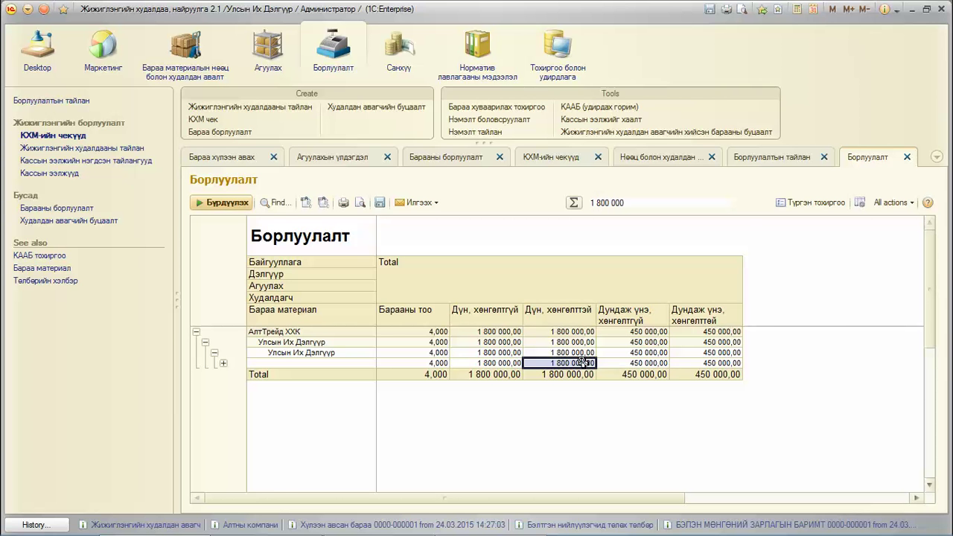
left_click(641, 363)
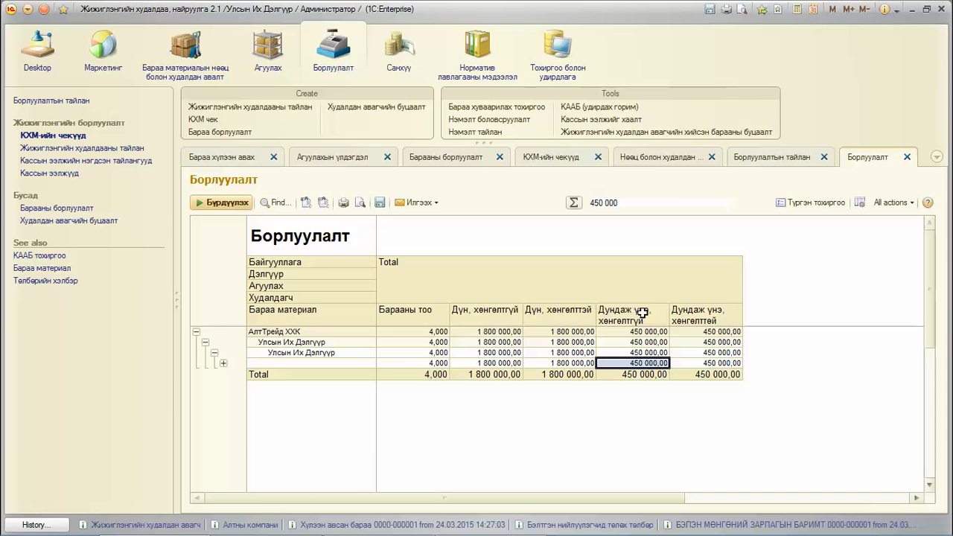
Compare the column headings with and without discount and the corresponding amounts in the Total row
left_click(701, 320)
left_click(618, 316)
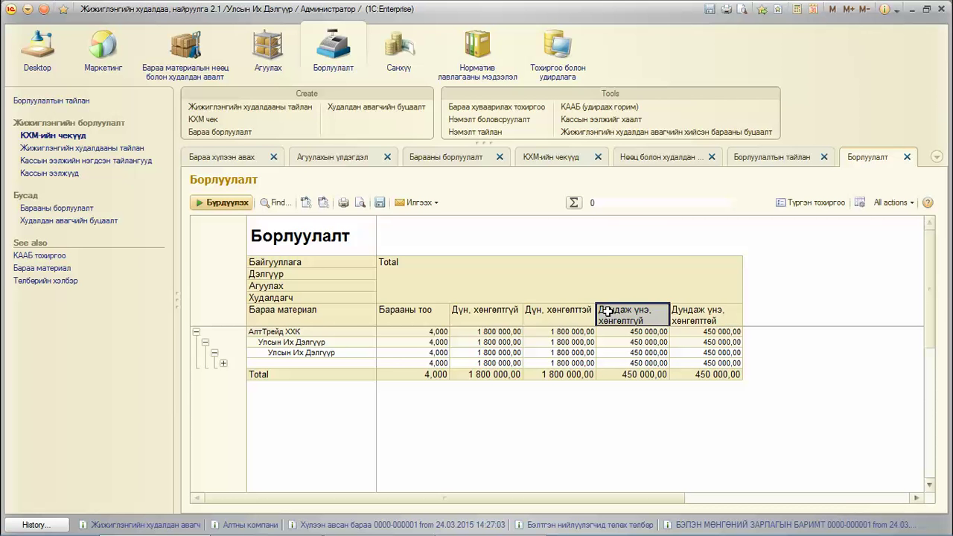
left_click(553, 316)
left_click(484, 315)
left_click(547, 315)
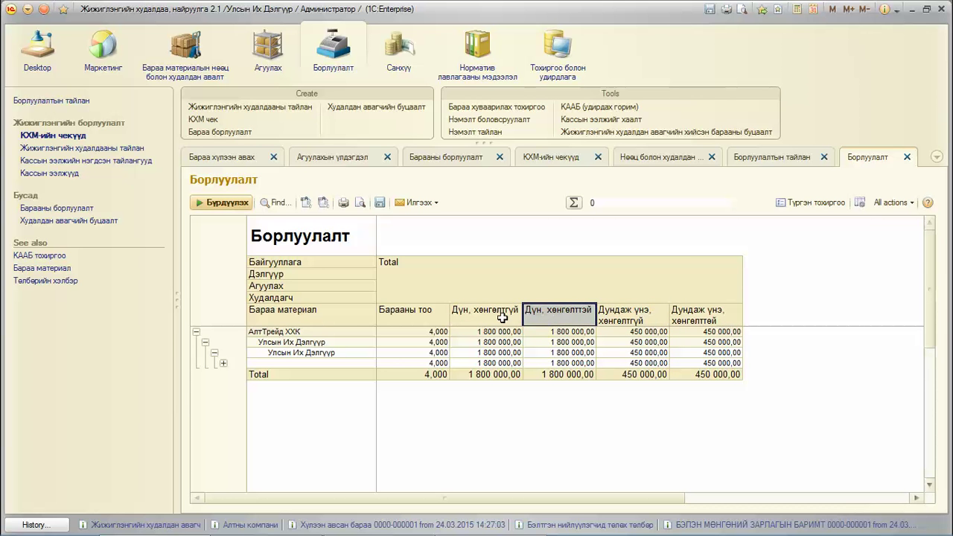
left_click(488, 365)
left_click(481, 374)
left_click(558, 375)
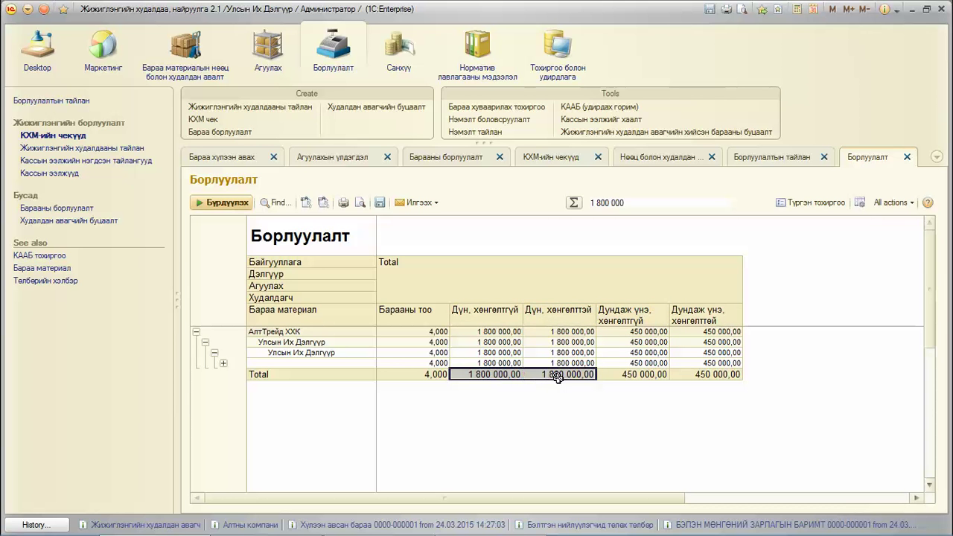
Close the Борлуулалт report and all other open reports and lists, and switch to the Санхүү section
left_click(603, 394)
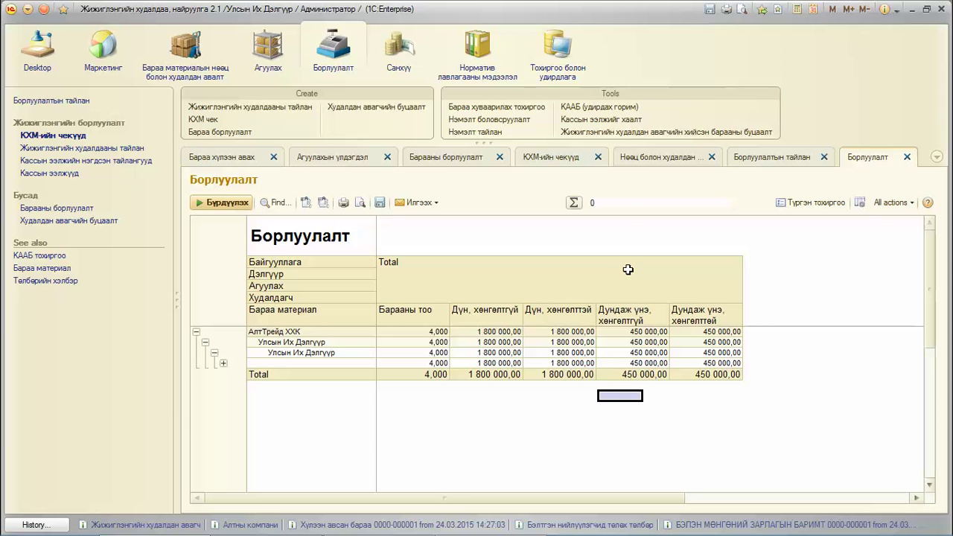
left_click(907, 157)
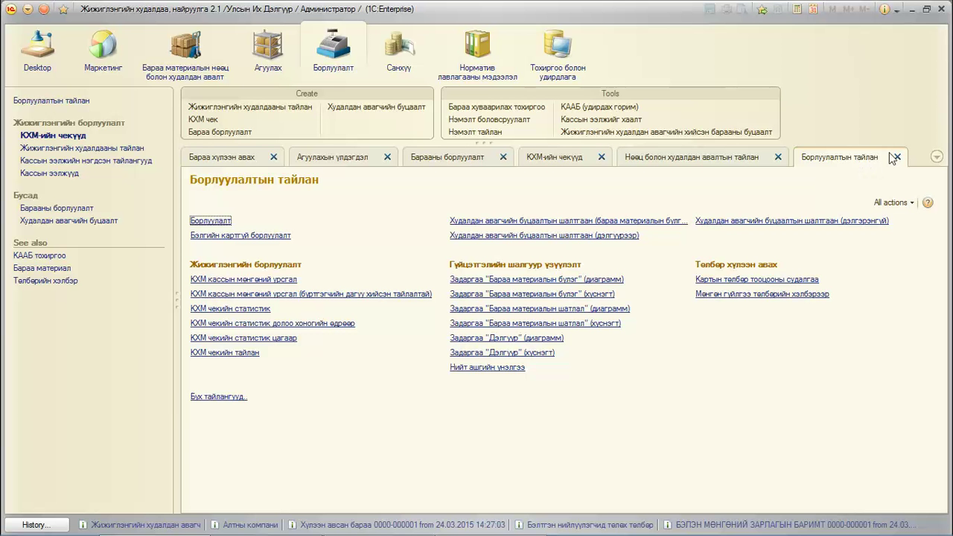
left_click(397, 64)
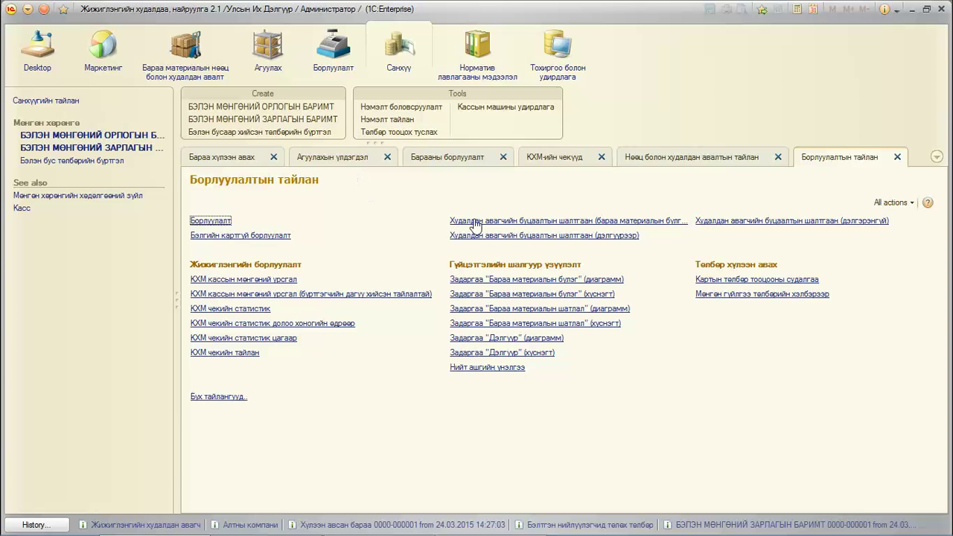
key("ctrl+F4")
key("ctrl+F4")
key("ctrl+F4")
key("ctrl+F4")
key("ctrl+F4")
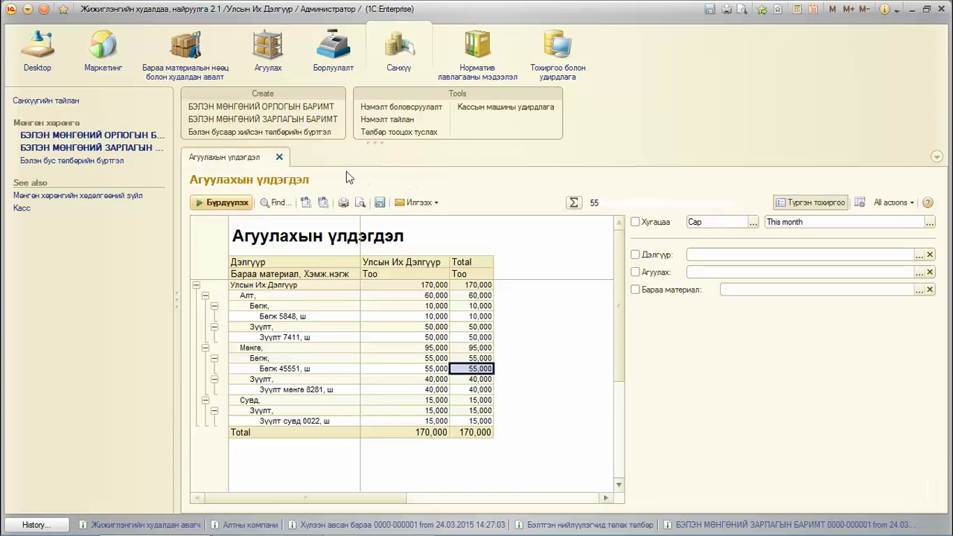
key("ctrl+F4")
Generate the Бэлэн мөнгө report from the finance reports without its quick settings, examine the Зарлага amounts, and close it
left_click(63, 101)
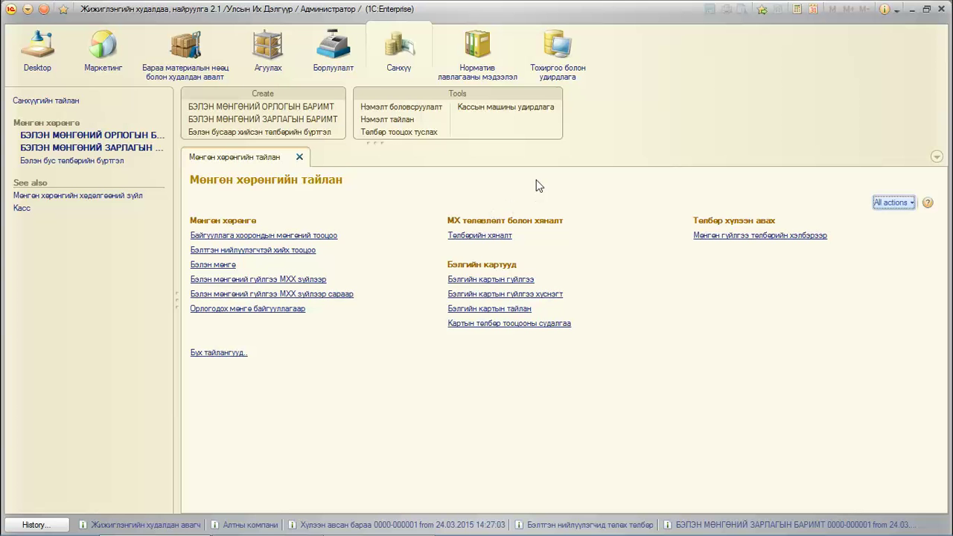
left_click(214, 265)
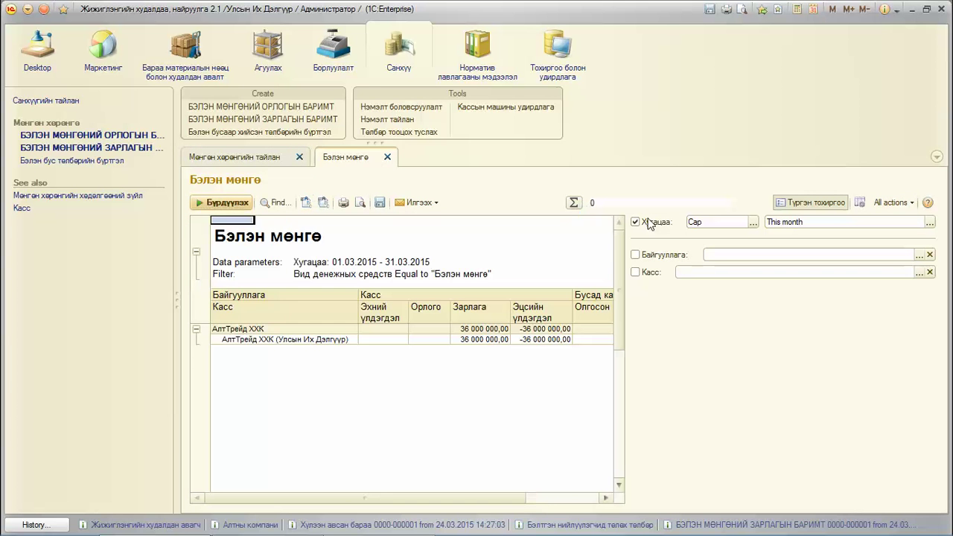
left_click(801, 203)
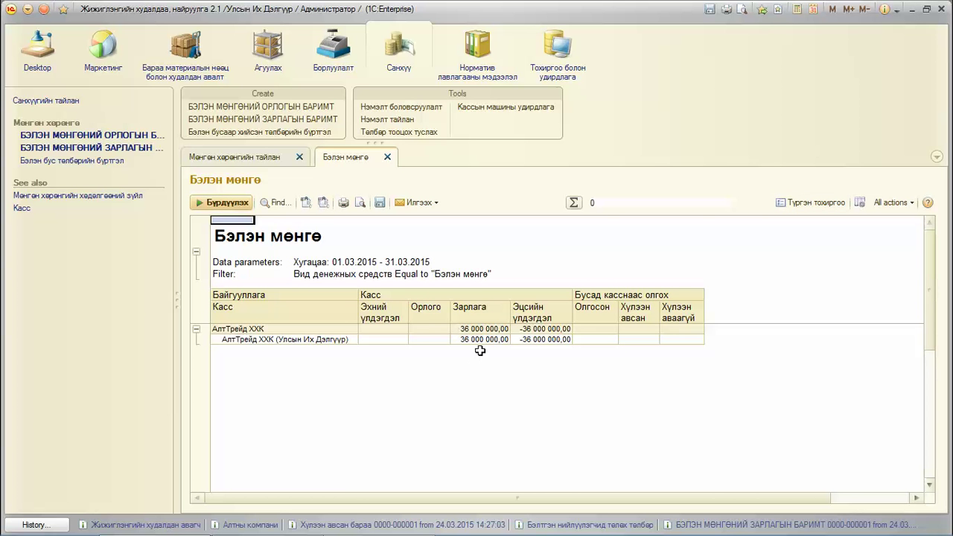
left_click(464, 310)
left_click(469, 328)
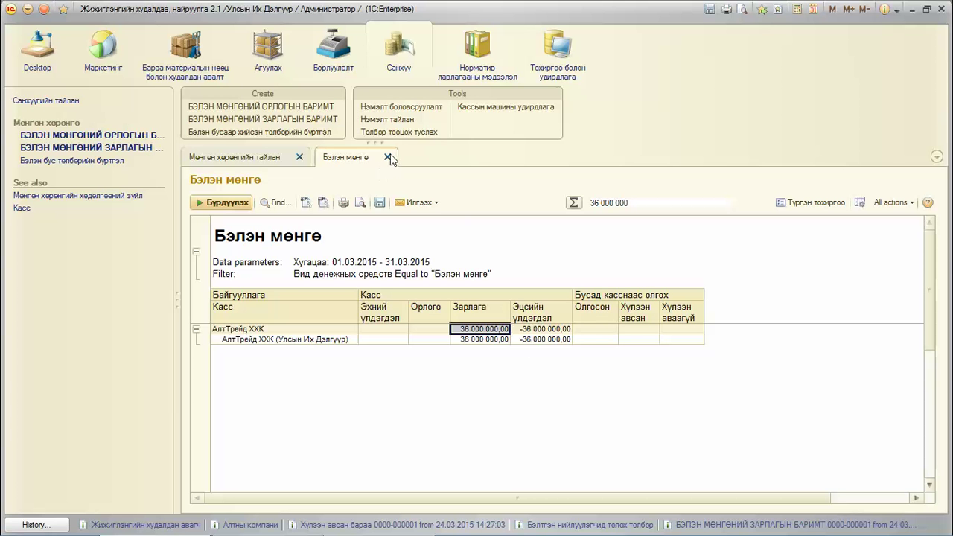
left_click(387, 158)
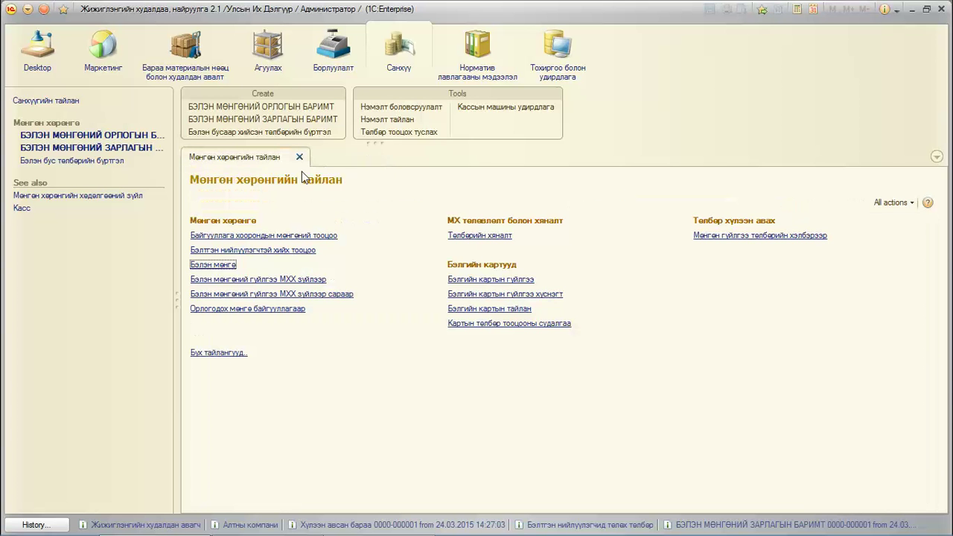
View the cash receipt and cash expense lists, and open the 24.03.2015 expense document to check its linked goods receipt
left_click(60, 137)
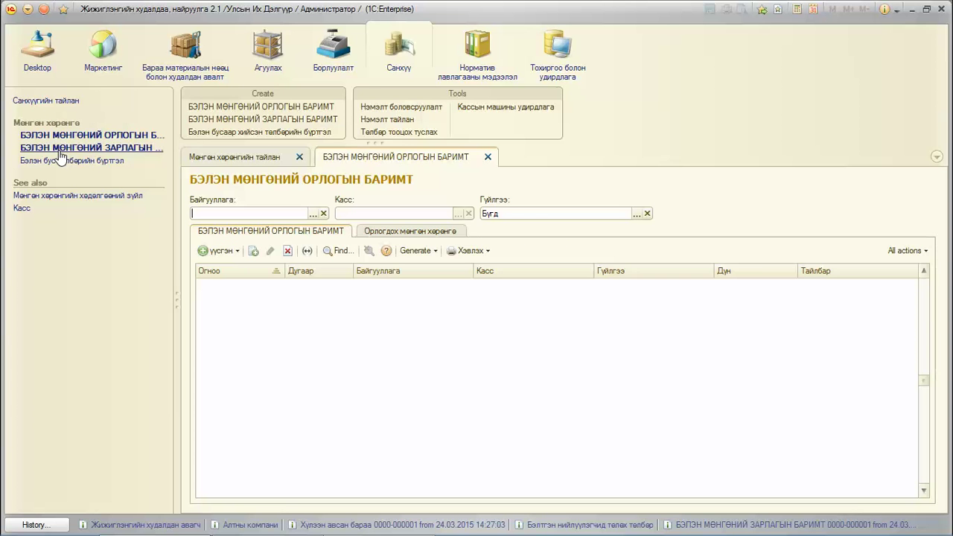
left_click(59, 149)
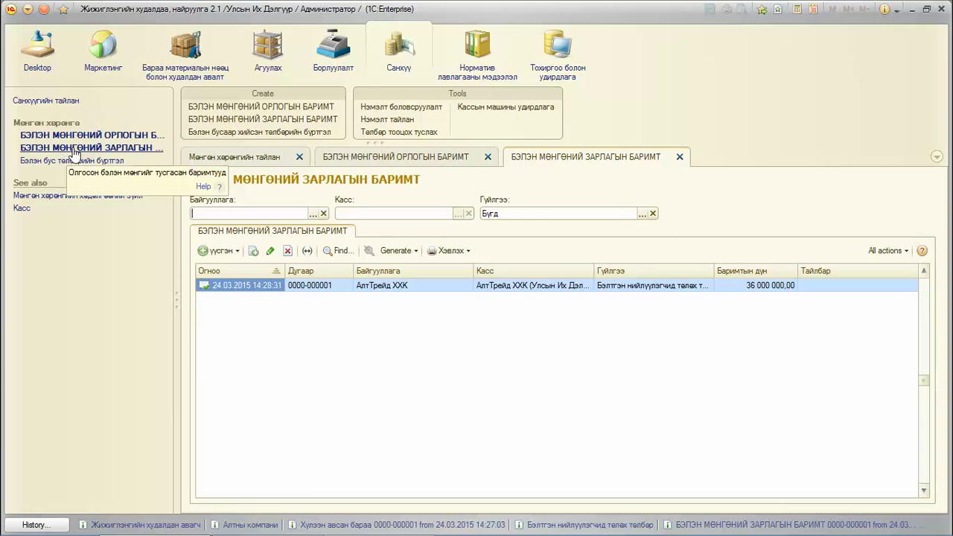
left_click(359, 287)
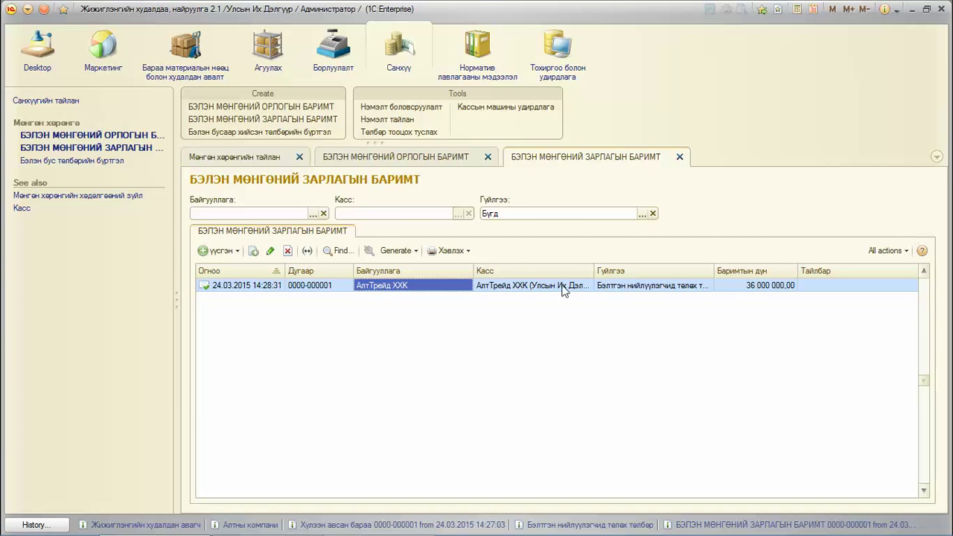
left_click(504, 291)
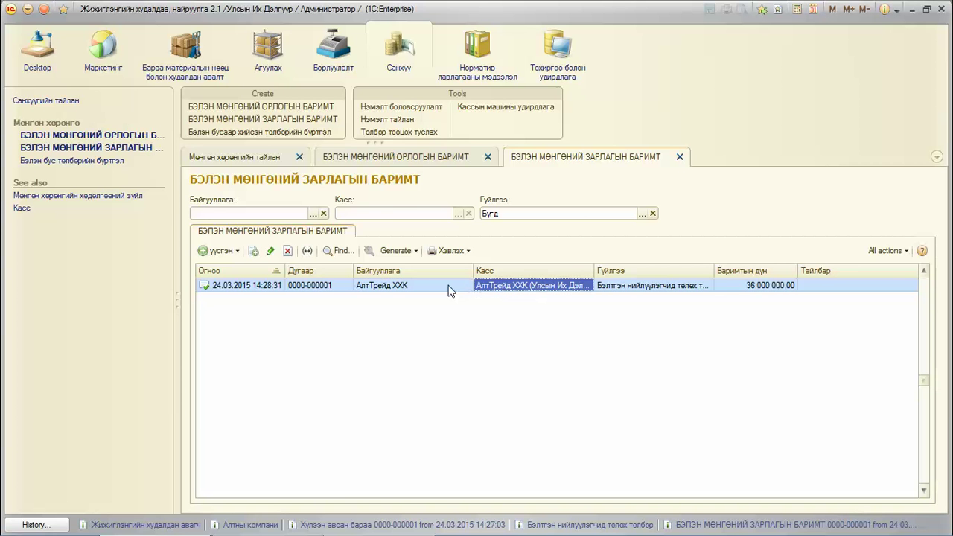
double_click(514, 287)
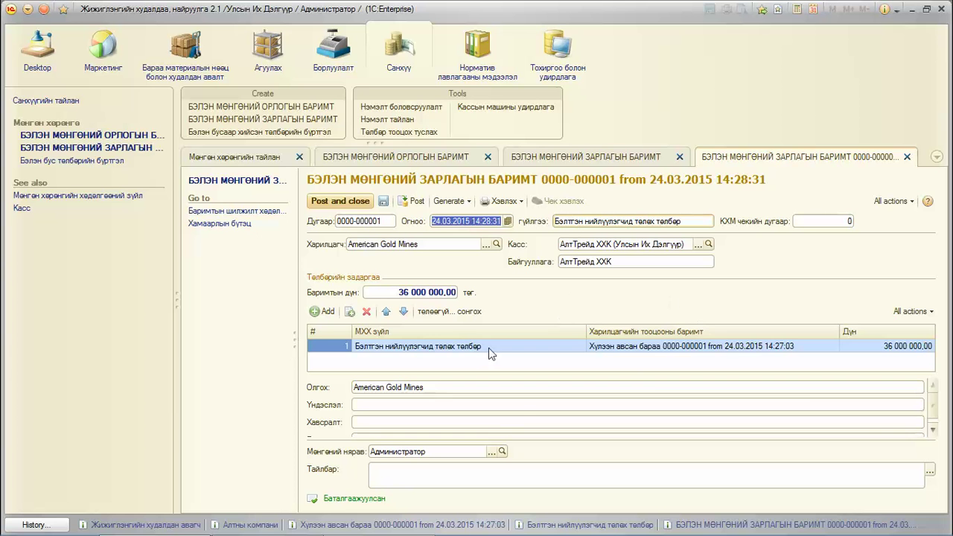
left_click(647, 347)
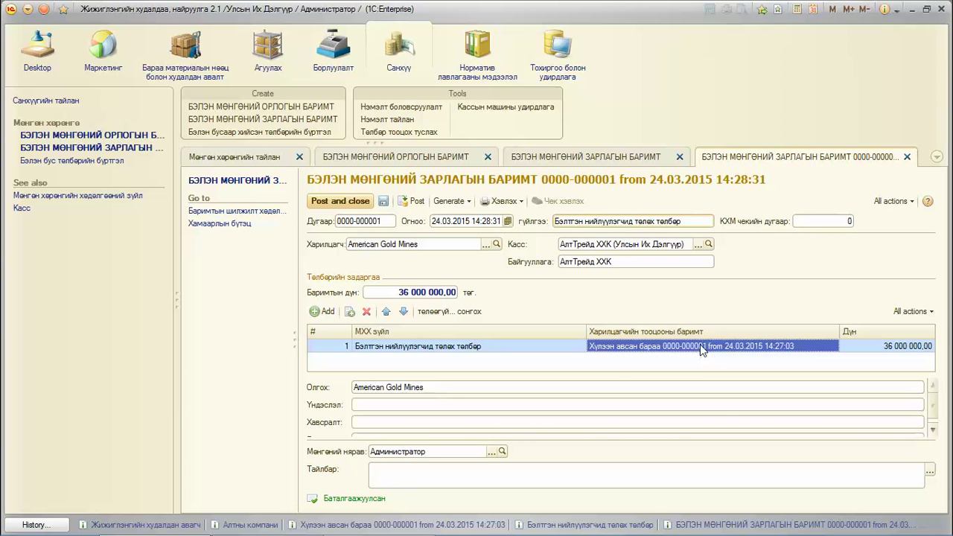
Open the Бараа хүлээн авах list in the purchasing section and widen the Дугаар column to fit the full document number
left_click(183, 68)
left_click(60, 170)
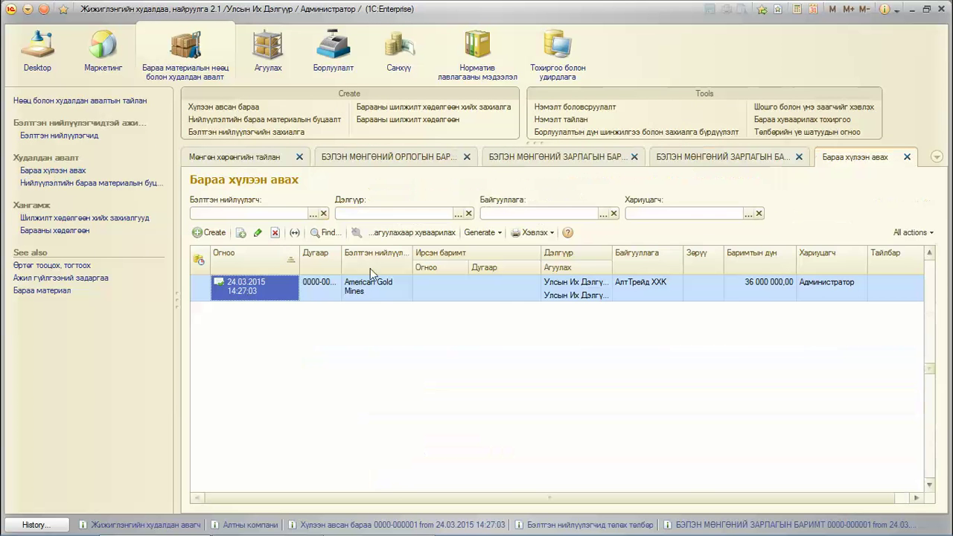
left_click(322, 290)
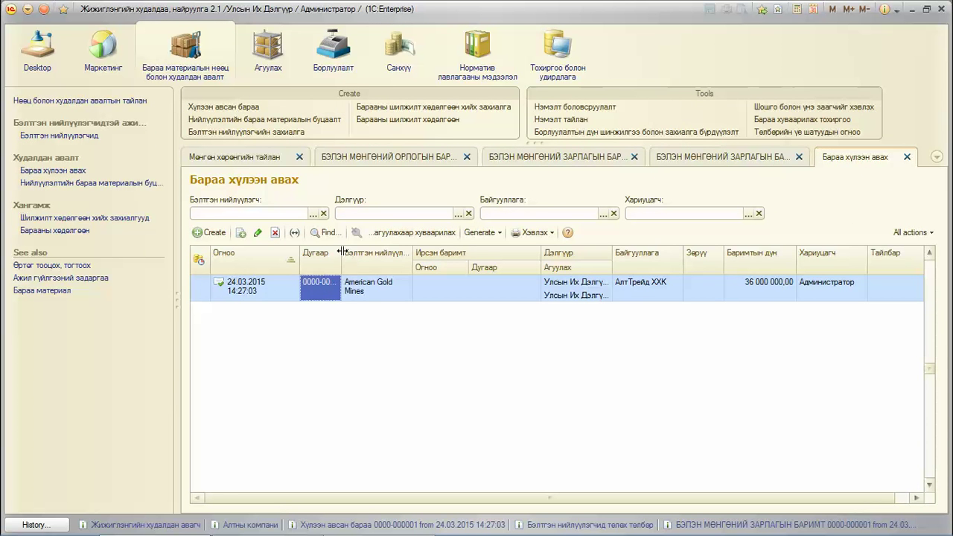
left_click_drag(341, 253, 381, 252)
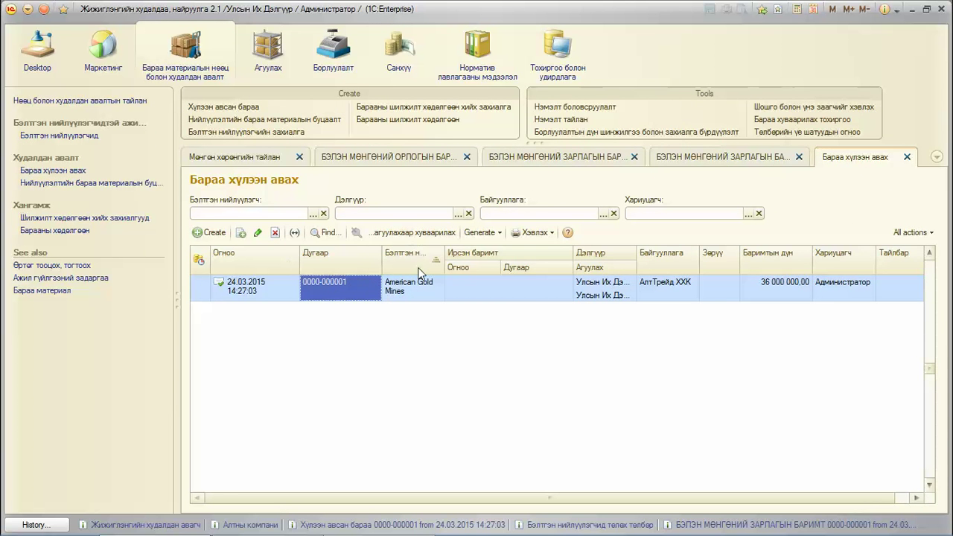
Return to the cash expense document and examine how it links to the goods receipt in its Хамаарлын бүтэц view
left_click(696, 158)
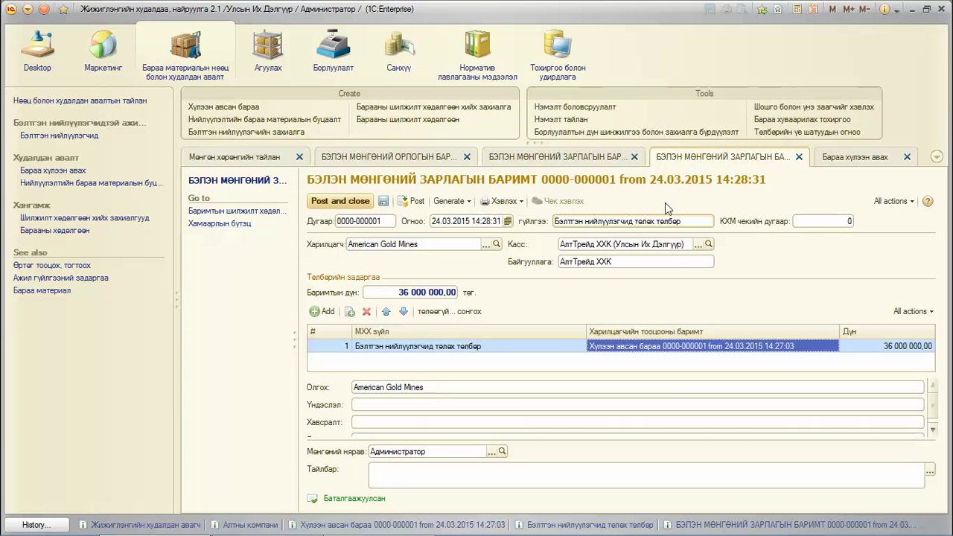
left_click(210, 224)
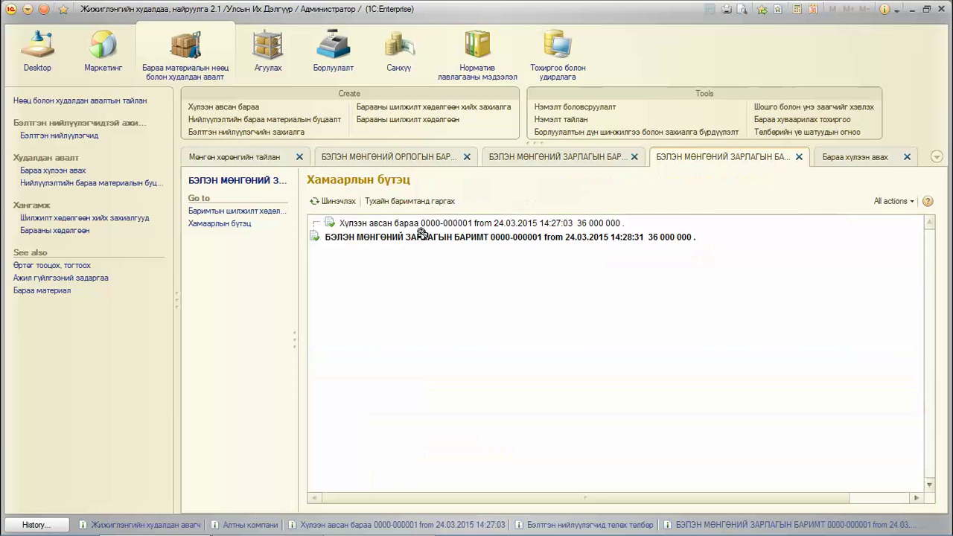
left_click(360, 223)
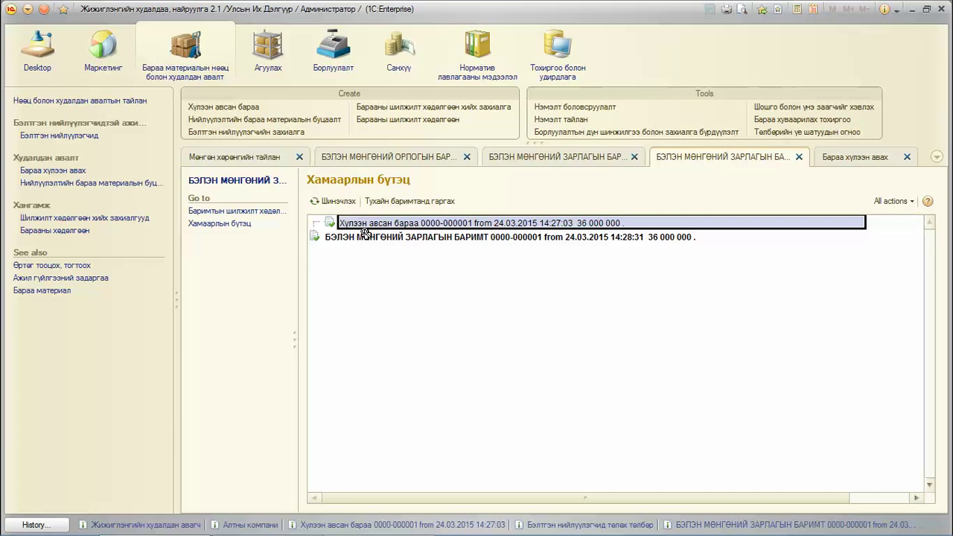
left_click(365, 244)
left_click(367, 235)
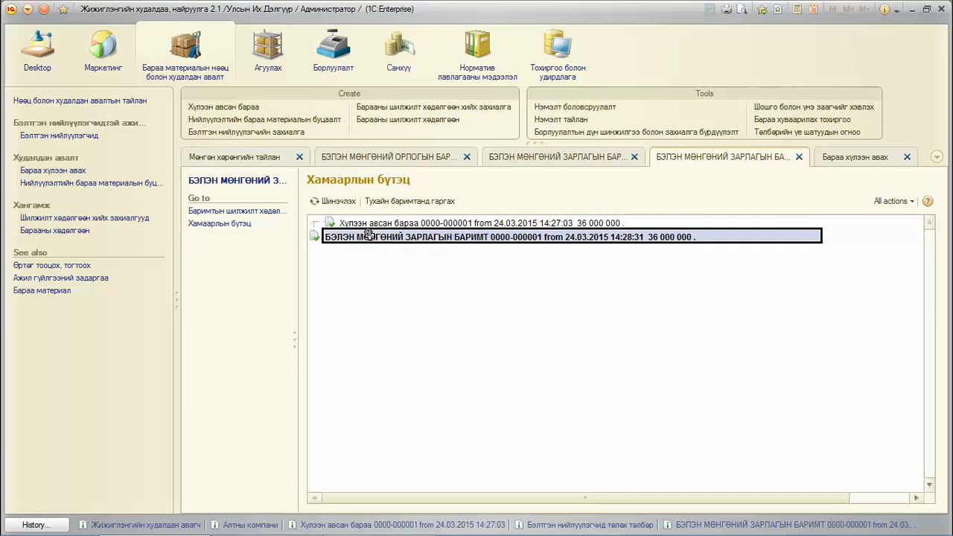
left_click(385, 222)
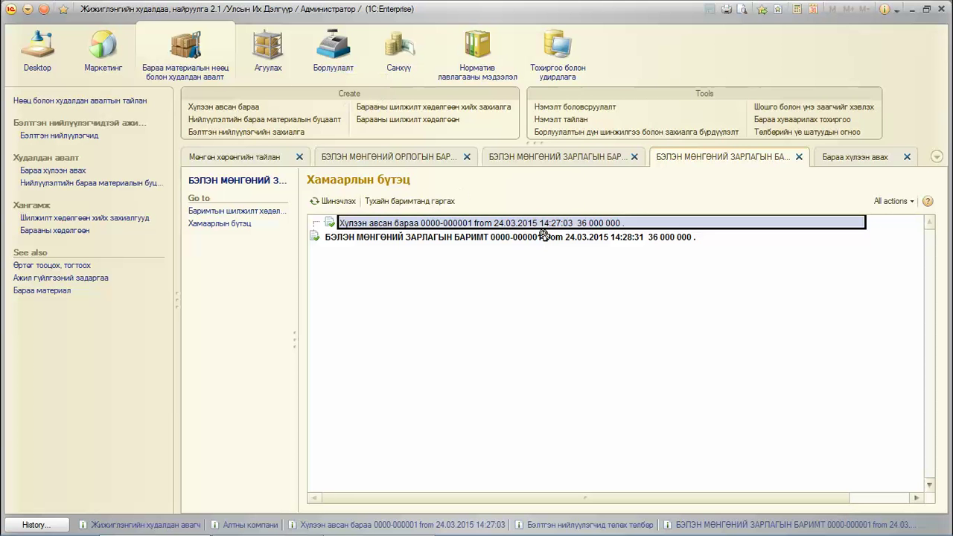
Switch to the presentation and advance to the "Бид хэрхэн ажилладаг вэ?" slide
key("alt+Tab")
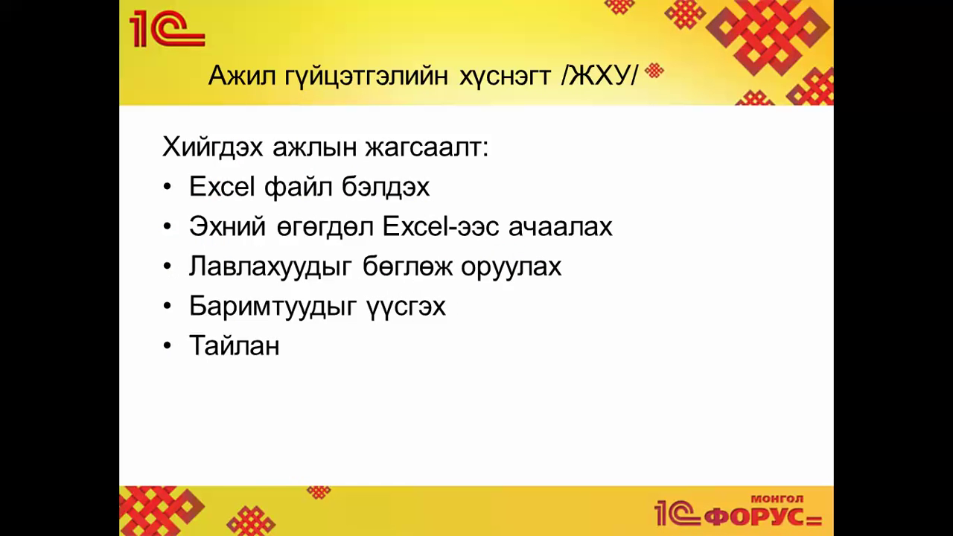
key("Right")
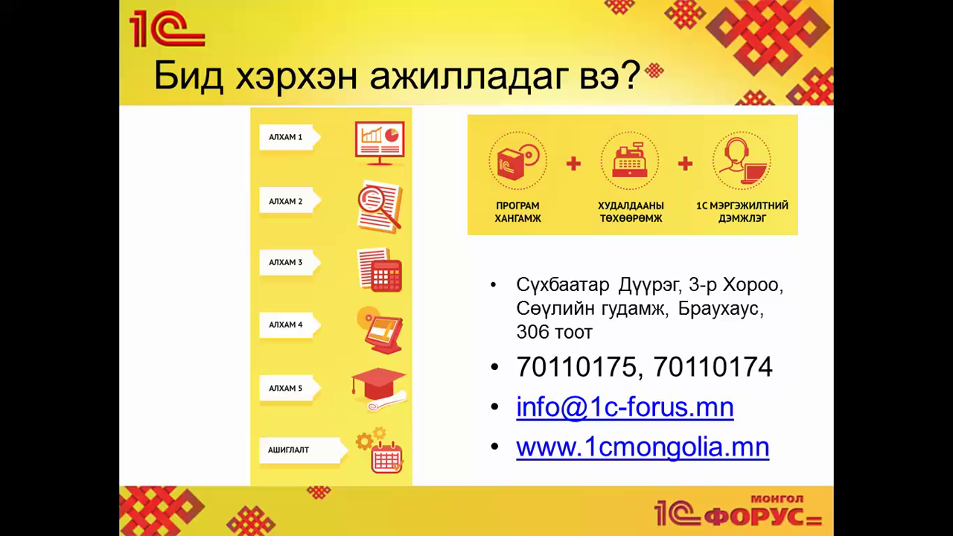